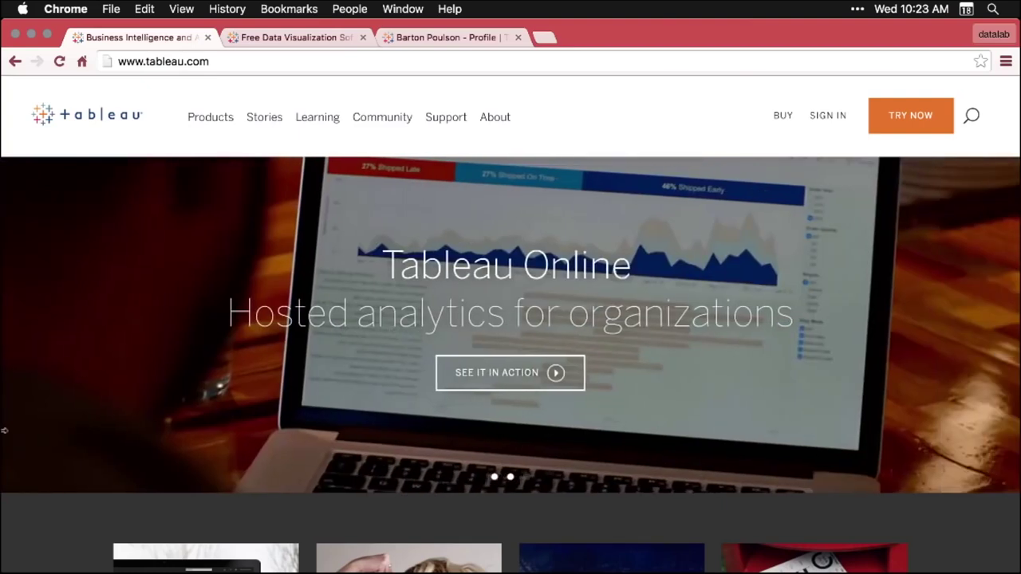
Open the Tableau Public site from the Tableau product list and look through its home page.
mouse_move(216, 118)
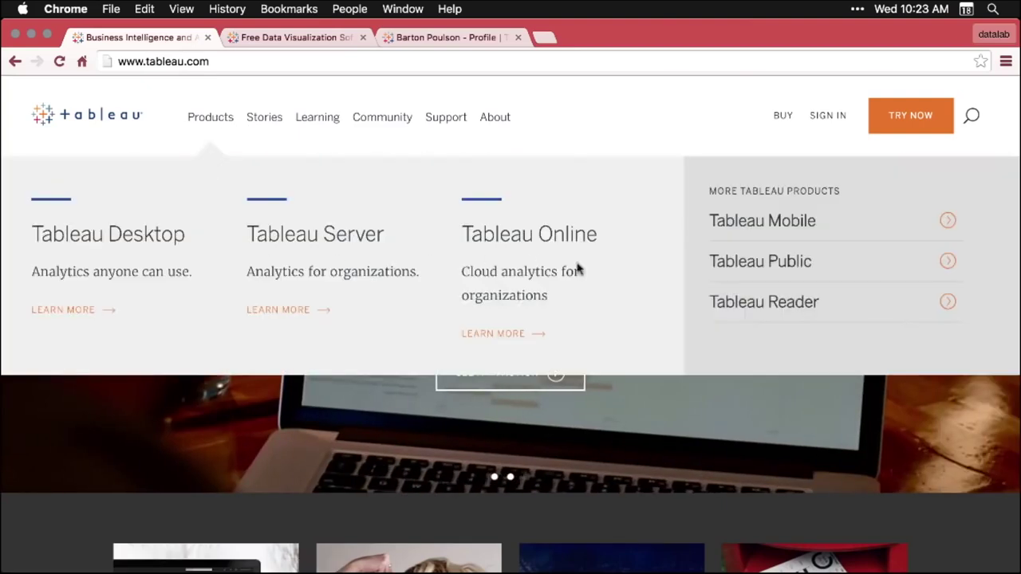
click(803, 265)
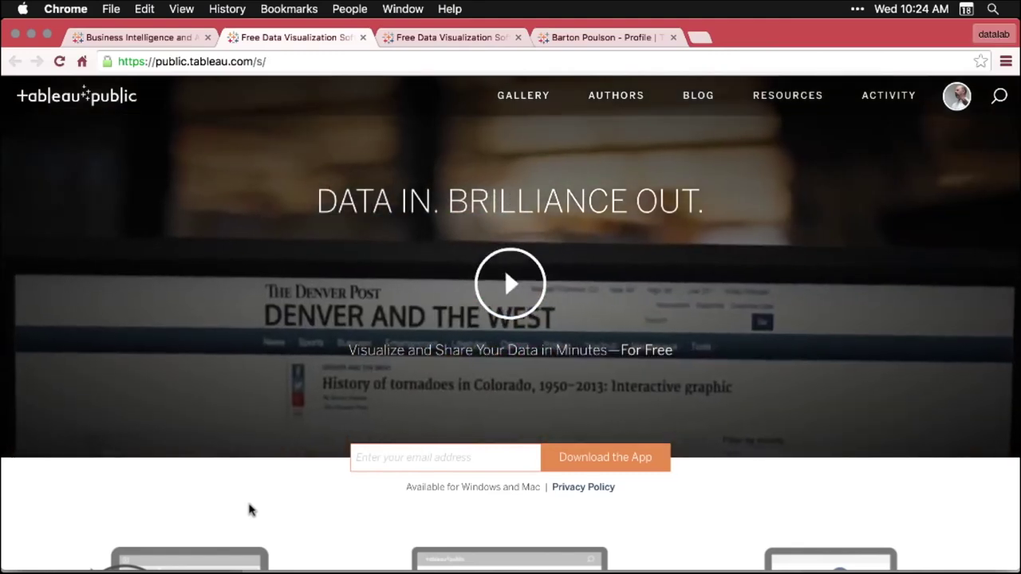
scroll(249, 510, down, 5)
scroll(249, 510, down, 2)
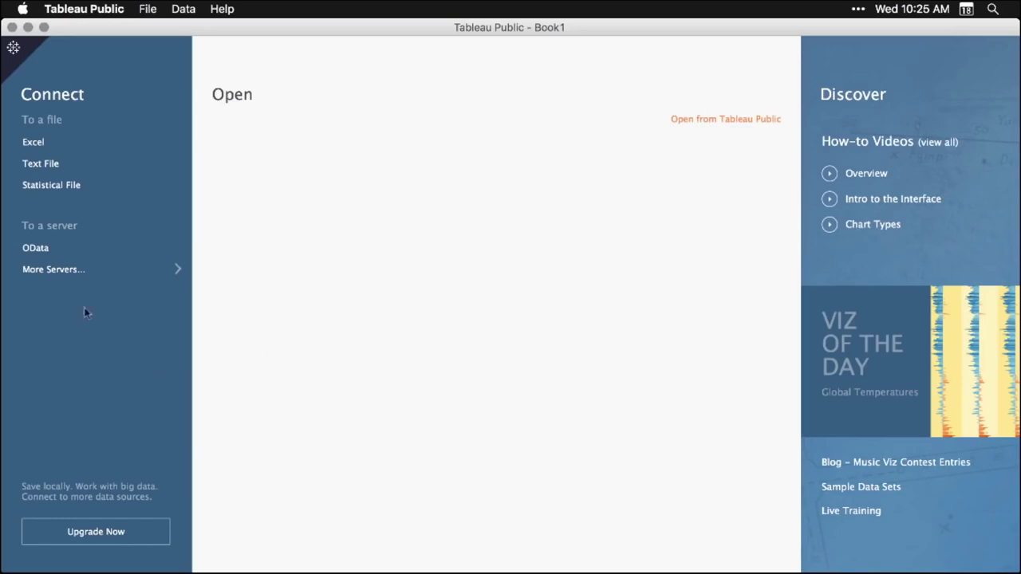
In the Tableau Public desktop app, connect to the Excel workbook DS03_2_2_TableauPublic.xlsx on the Desktop.
click(33, 143)
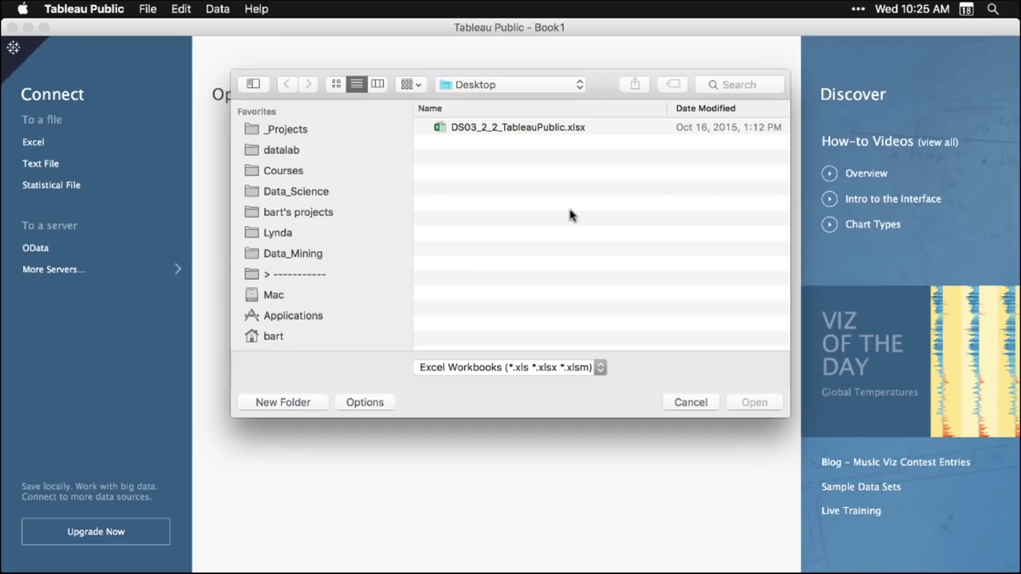
click(539, 131)
click(755, 403)
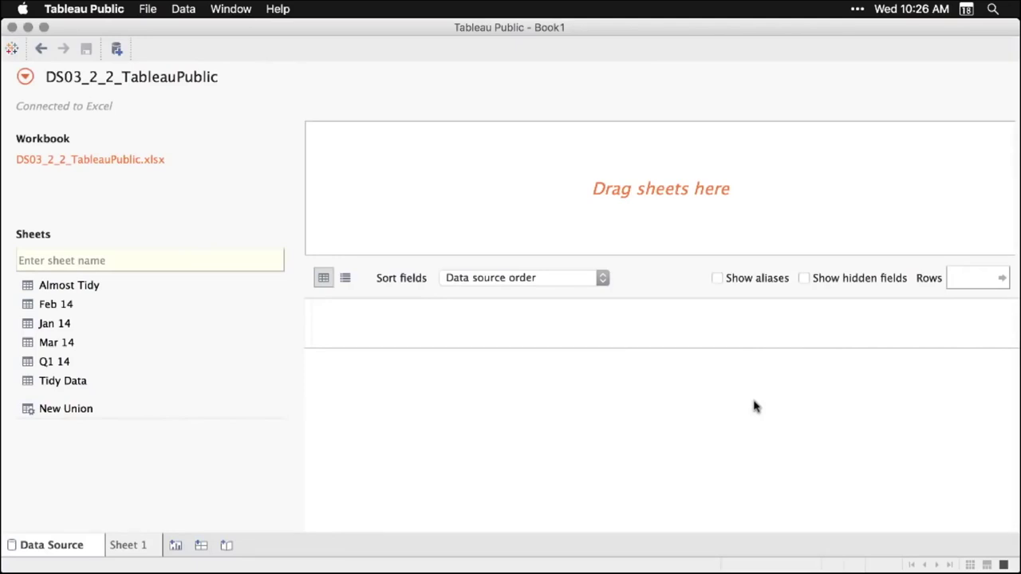
Add the Tidy Data sheet to the data source, then review its rows and the options of the Sales column.
click(65, 383)
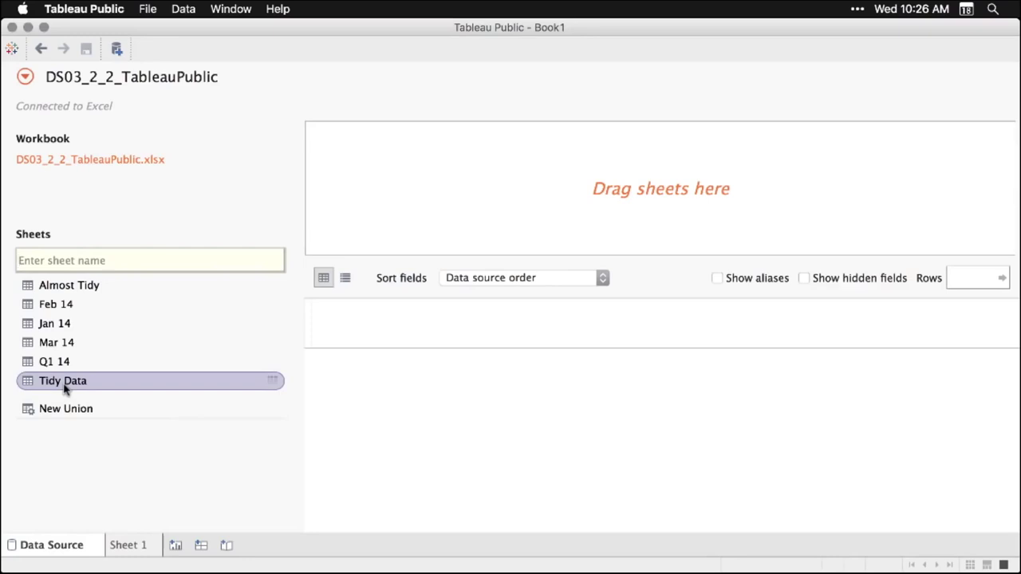
drag(66, 387, 494, 194)
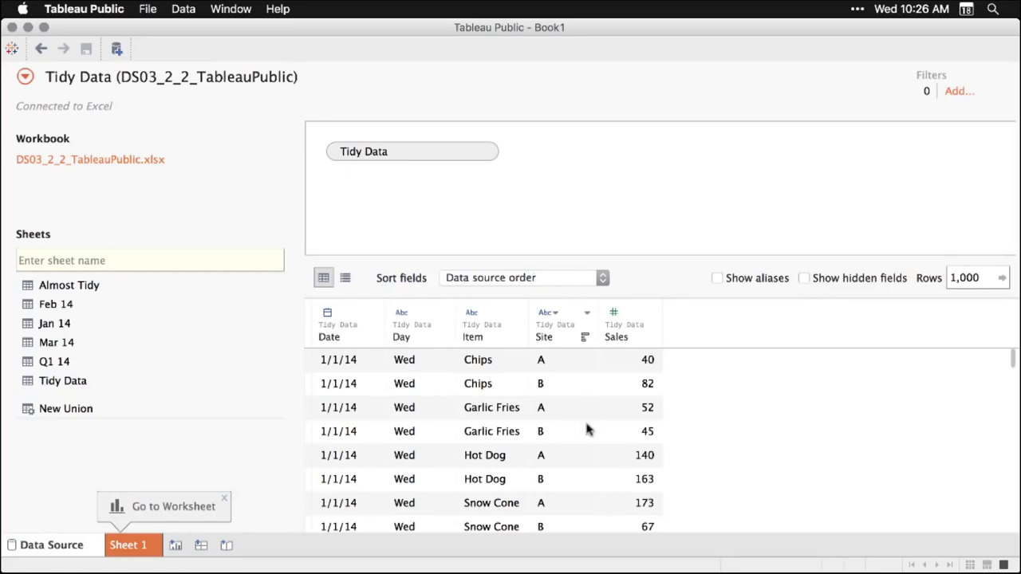
scroll(587, 431, down, 3)
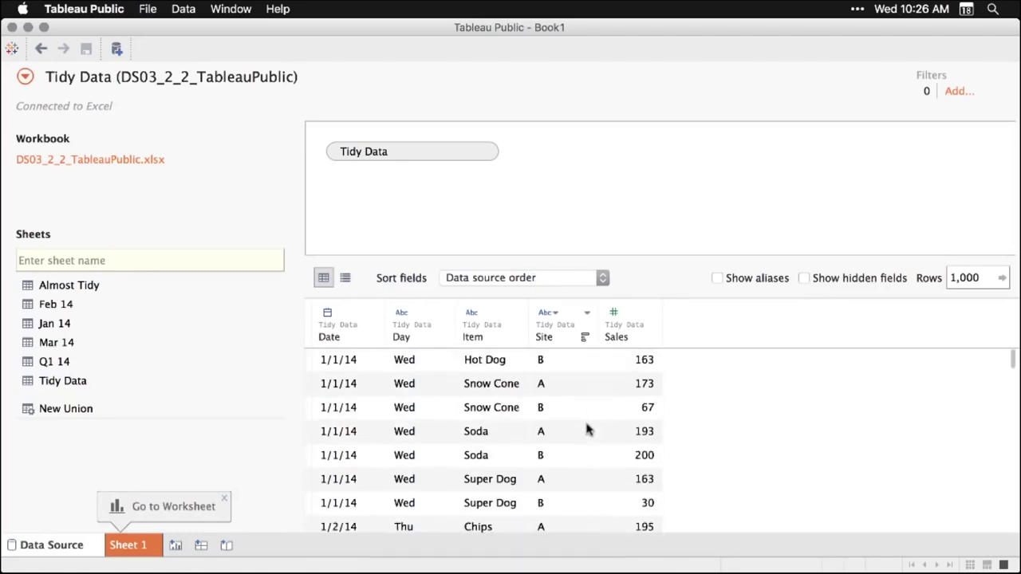
scroll(586, 431, up, 3)
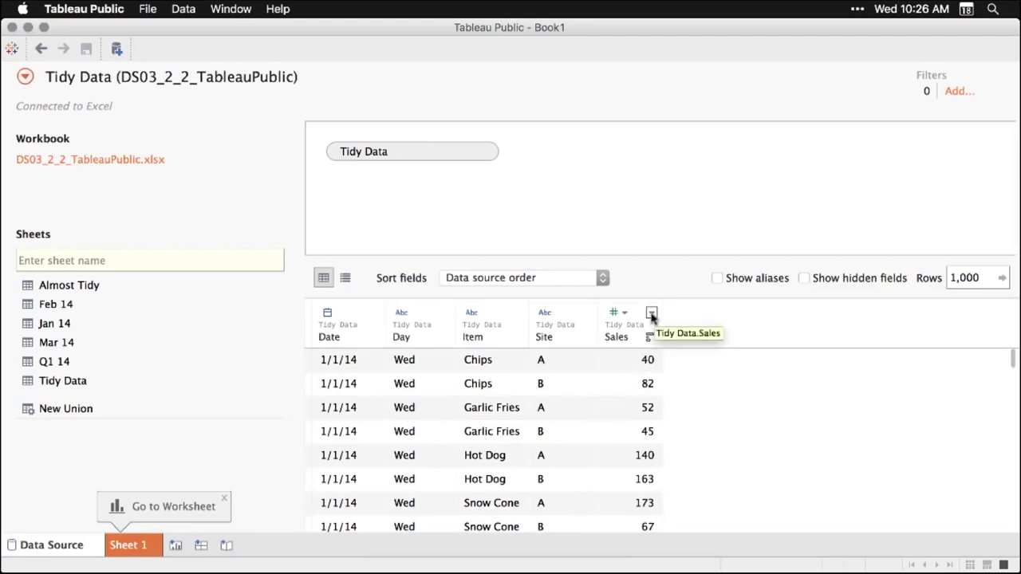
click(652, 313)
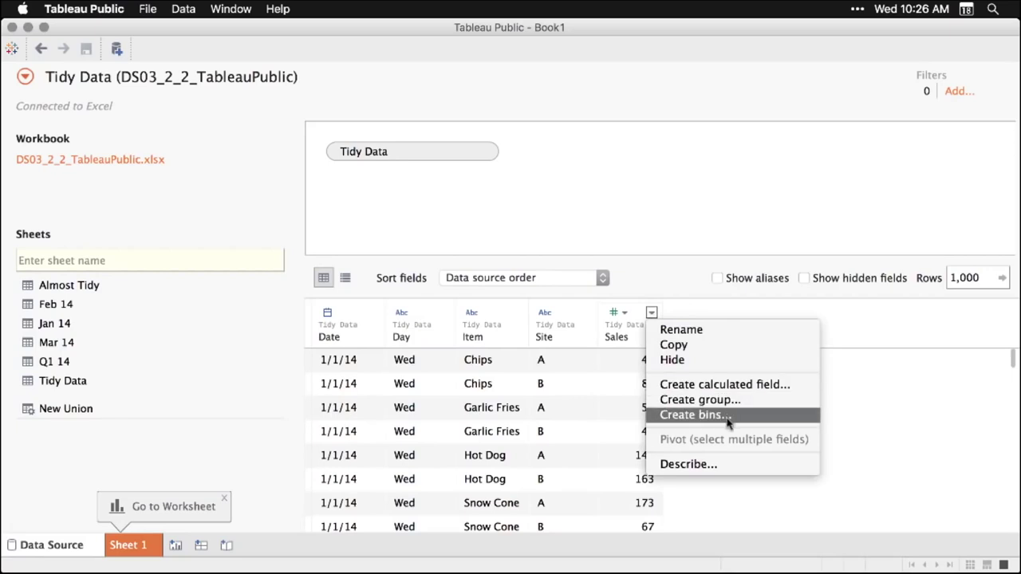
click(883, 327)
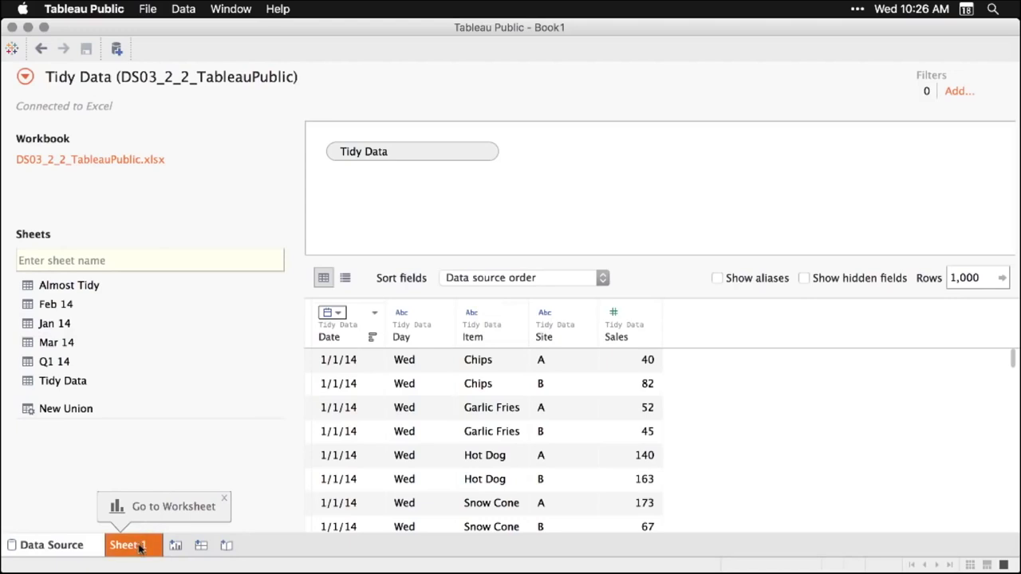
Dismiss the worksheet hint and open the empty Sheet 1.
click(225, 500)
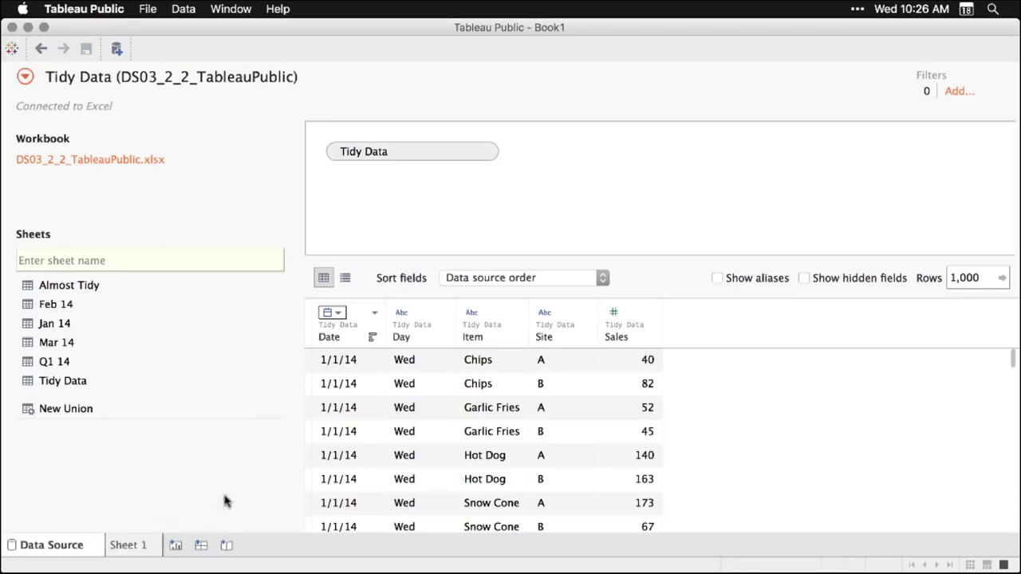
click(143, 548)
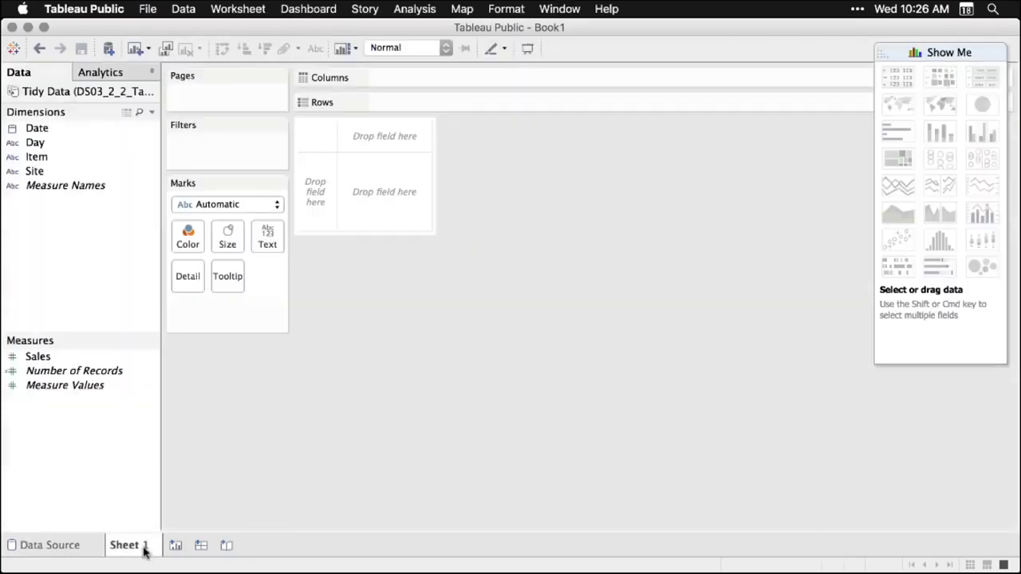
mouse_move(144, 551)
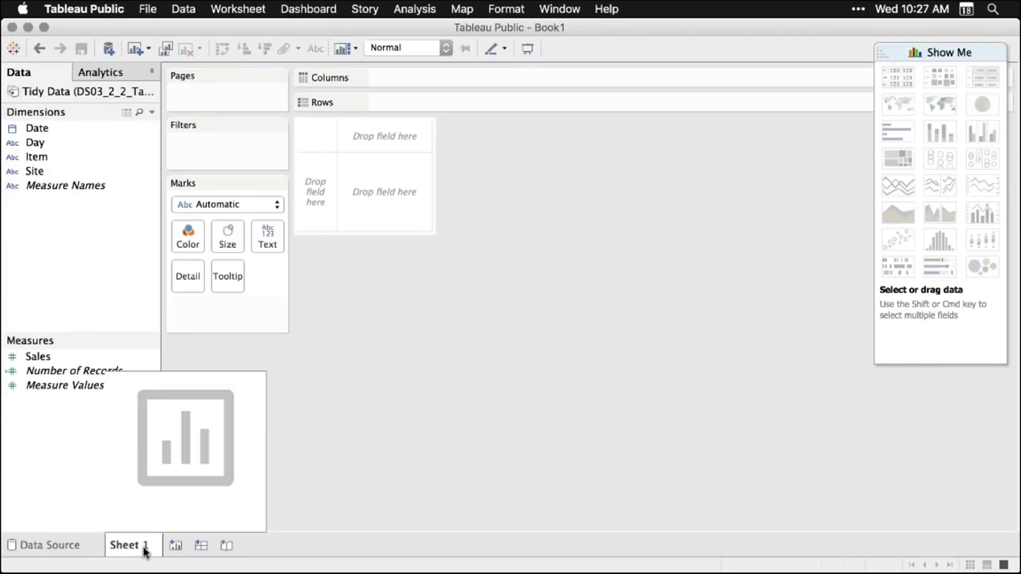
key(super+shift+2)
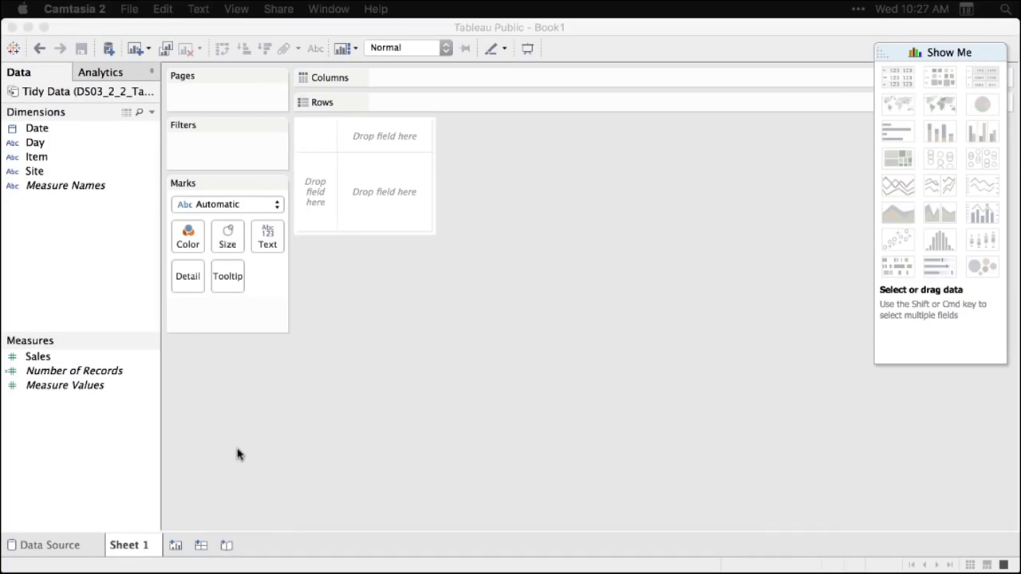
Build a text table of summed Sales with Item as rows and Date as columns.
click(38, 358)
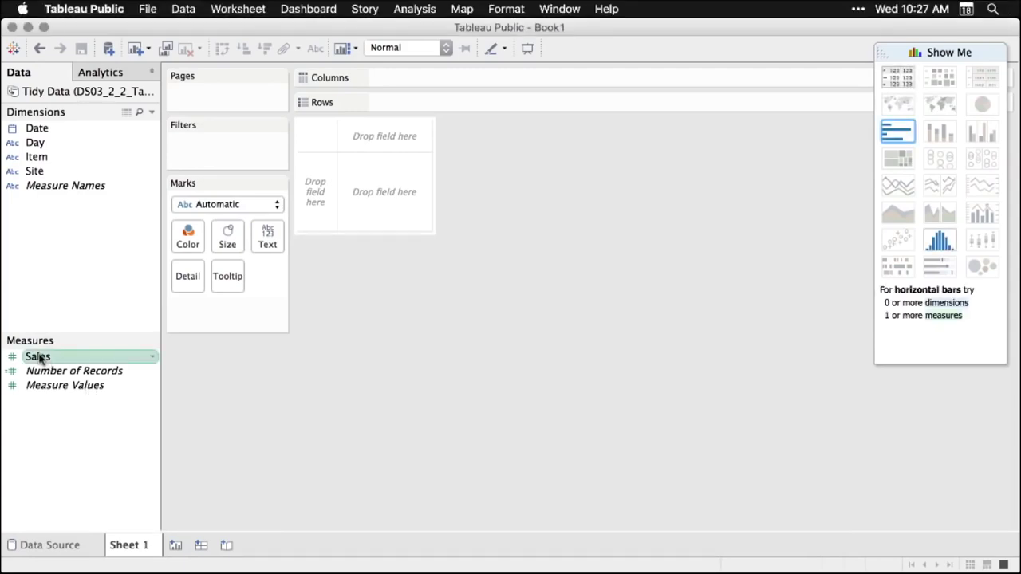
drag(39, 359, 383, 192)
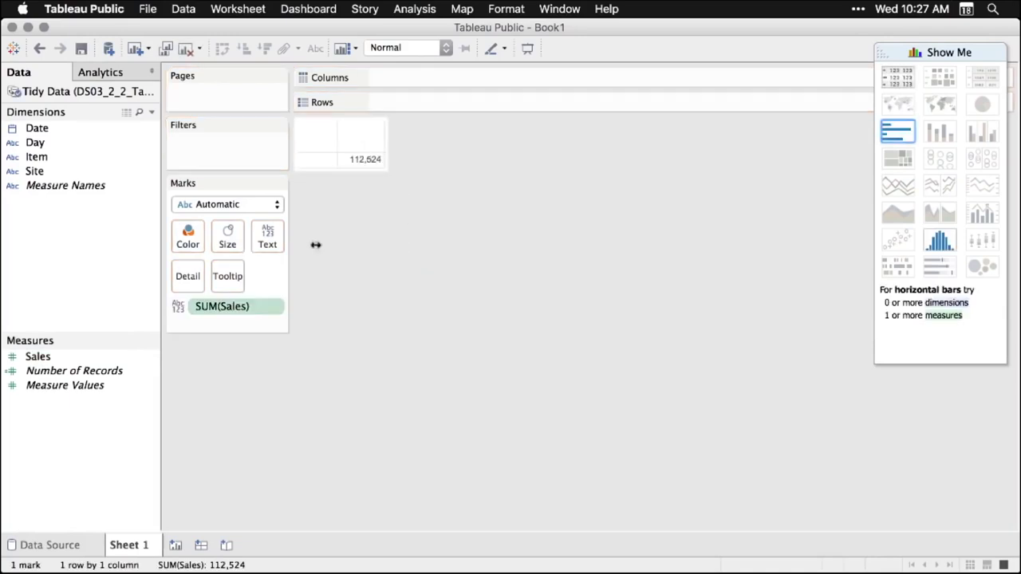
mouse_move(379, 168)
click(41, 160)
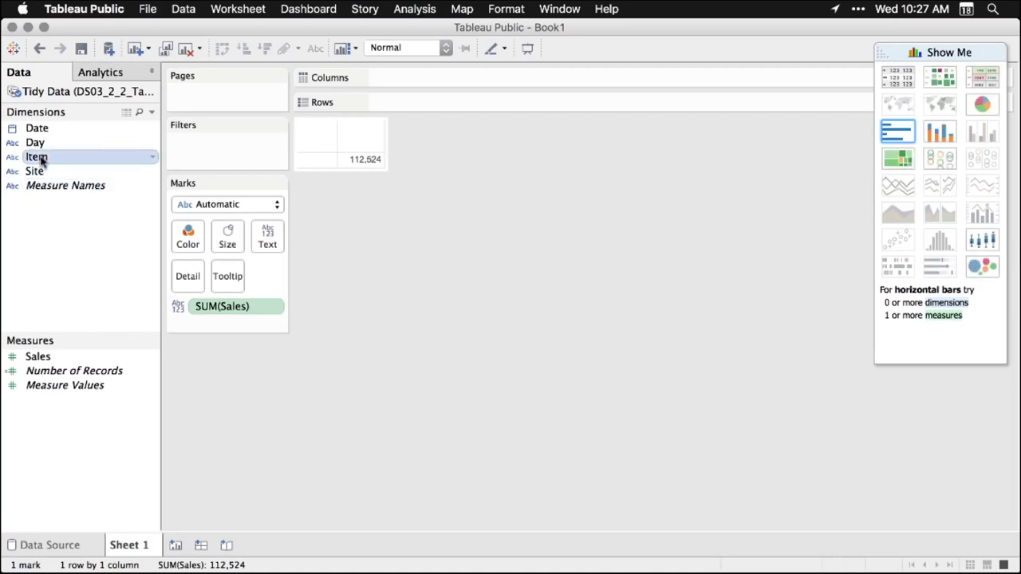
drag(41, 160, 409, 105)
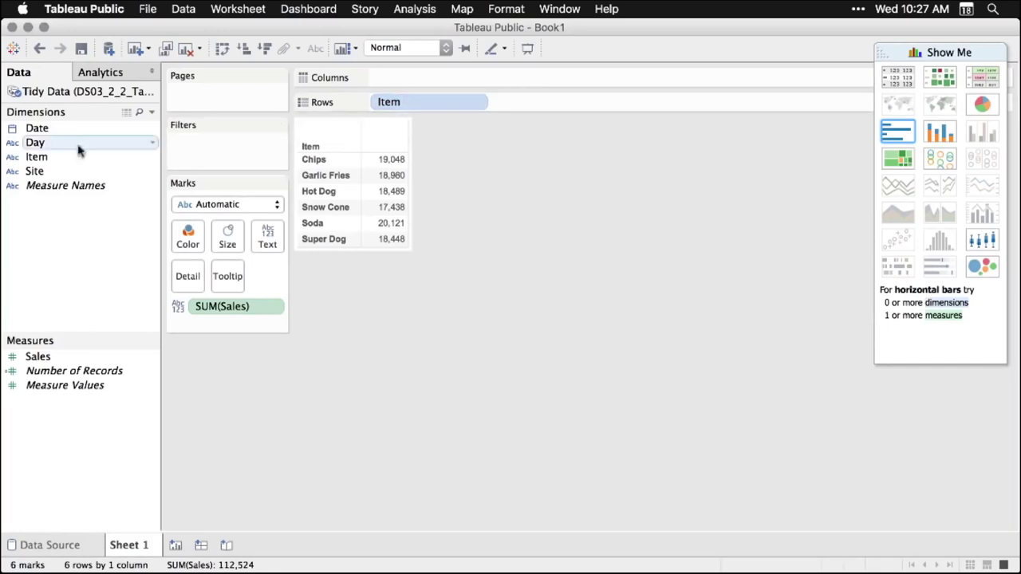
click(35, 132)
drag(34, 132, 396, 83)
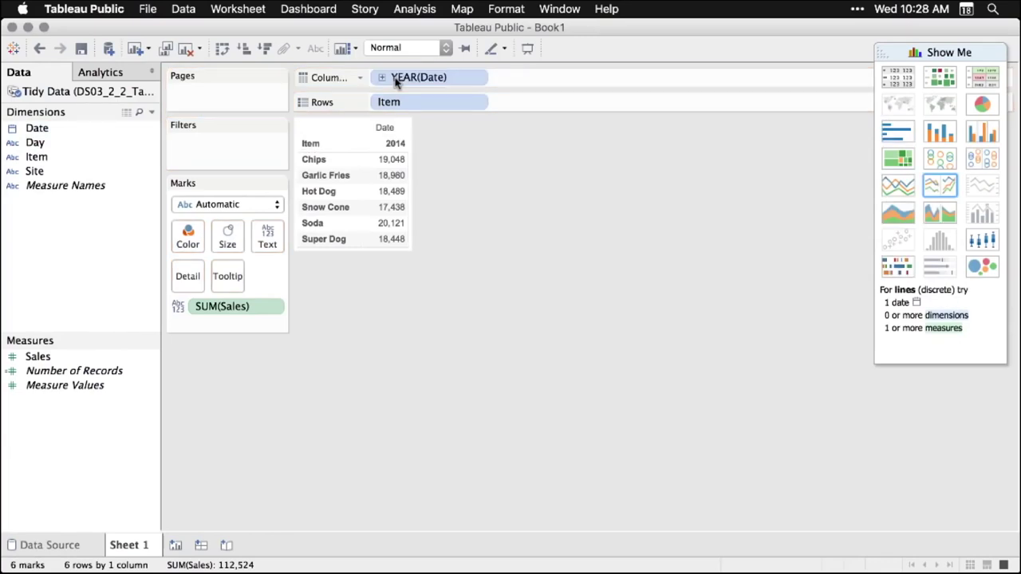
Try grouping the Date columns by quarter and by continuous day.
click(476, 80)
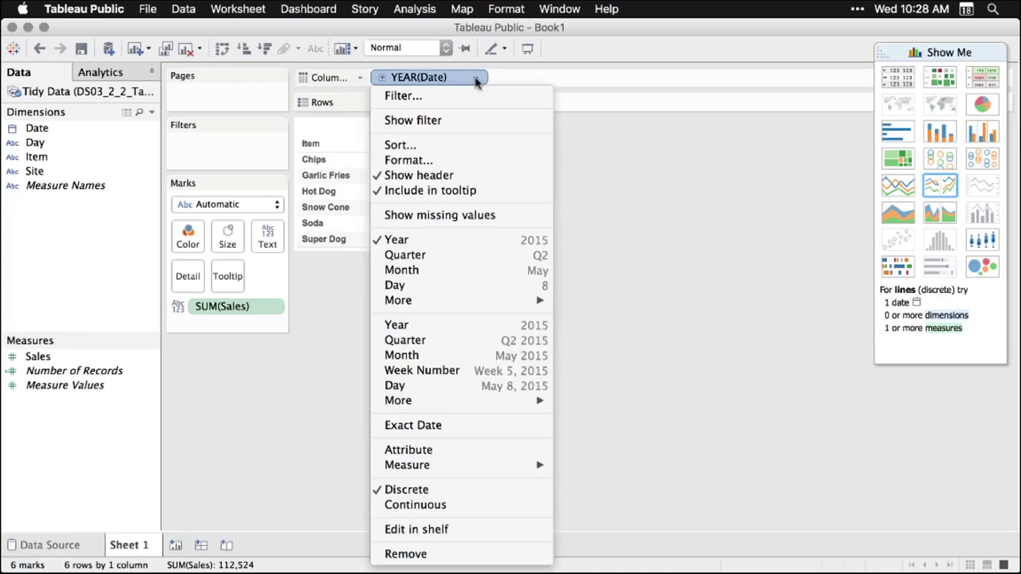
click(479, 254)
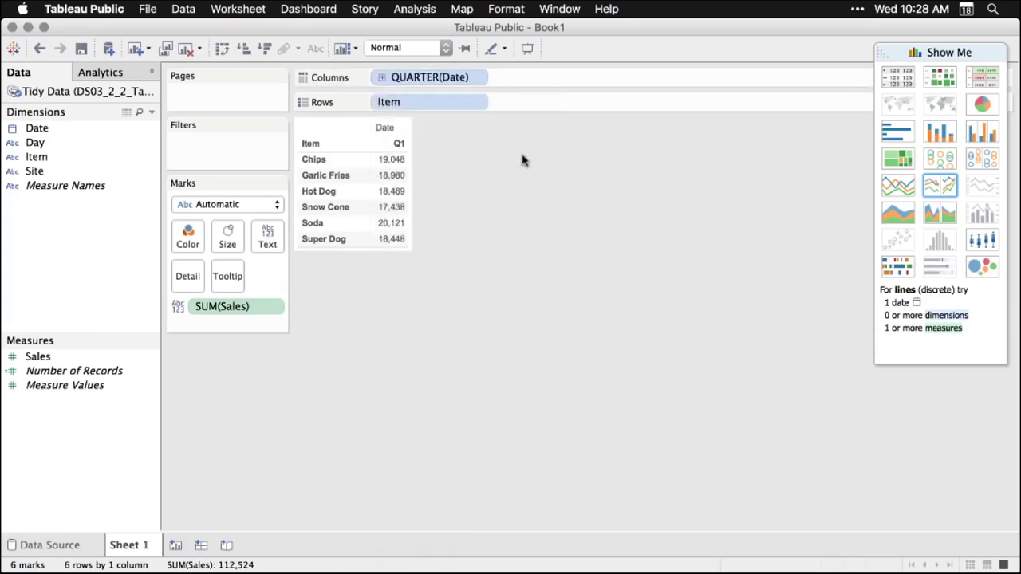
click(479, 79)
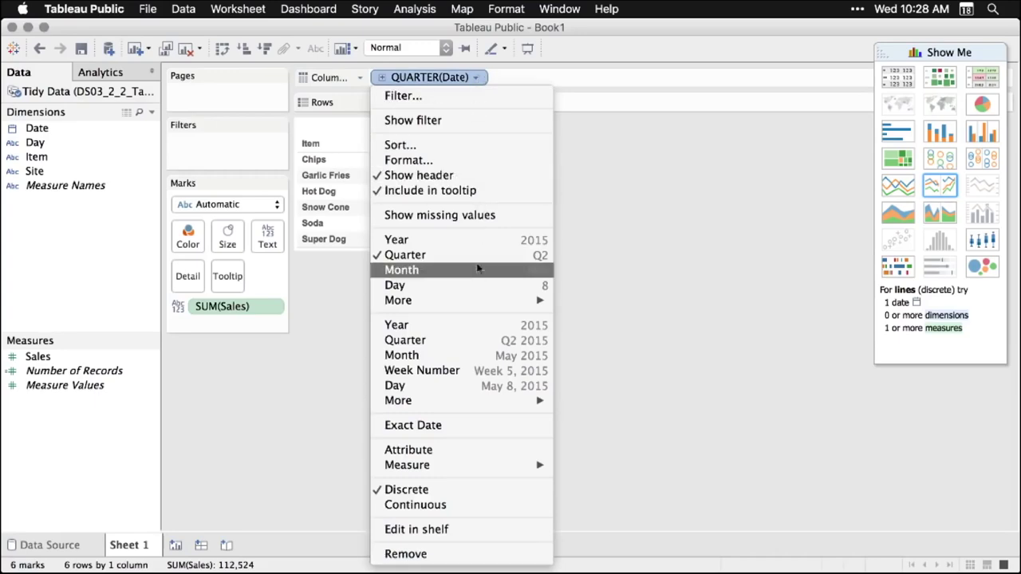
click(491, 388)
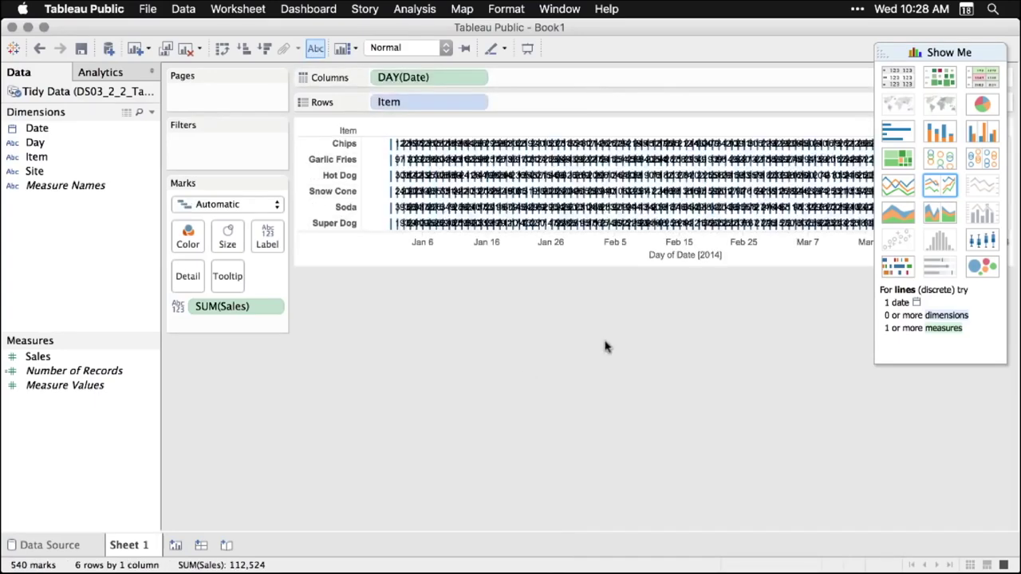
Group the Date columns by continuous week number and show the sales as a continuous line chart.
click(479, 77)
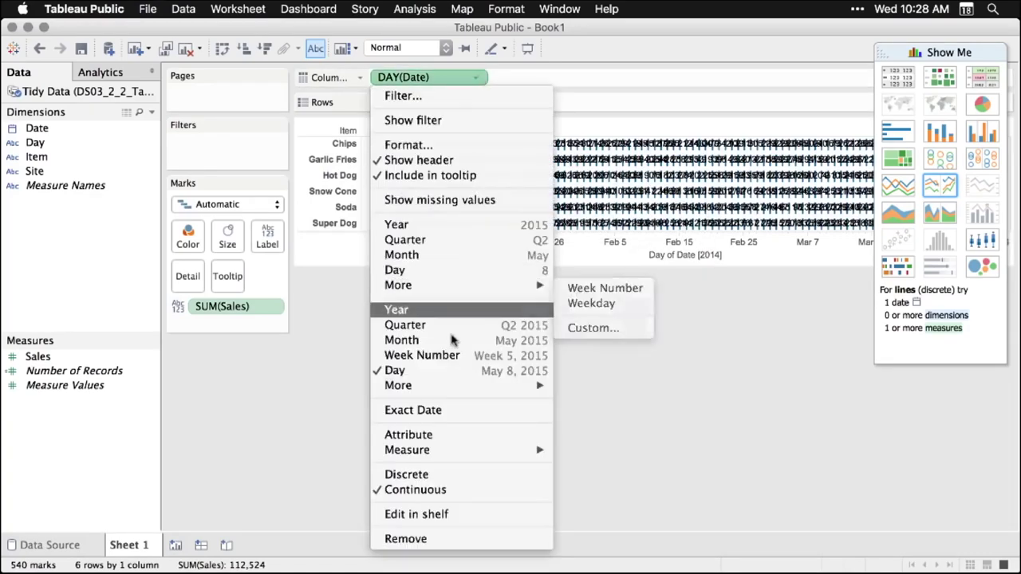
click(454, 356)
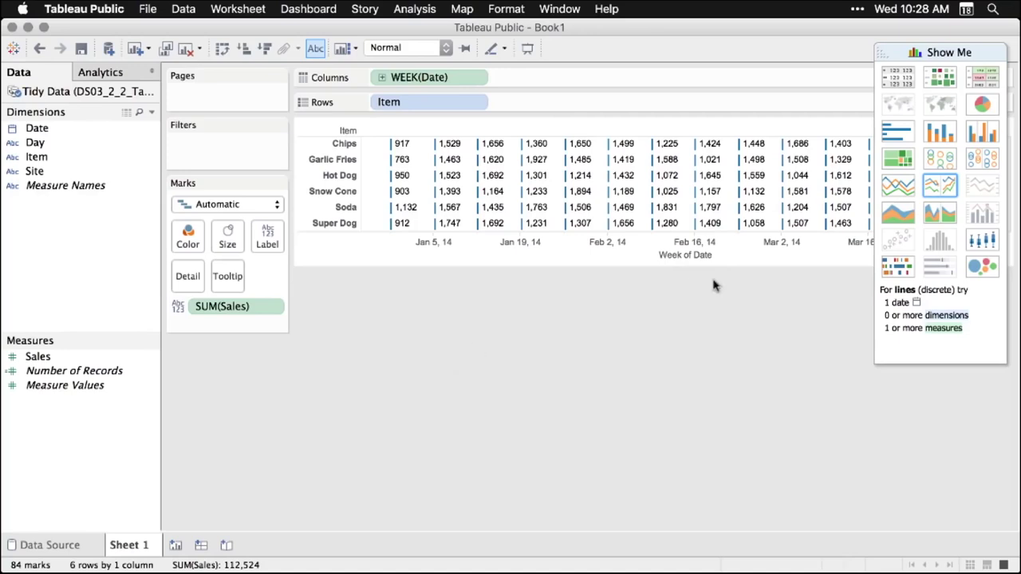
click(902, 187)
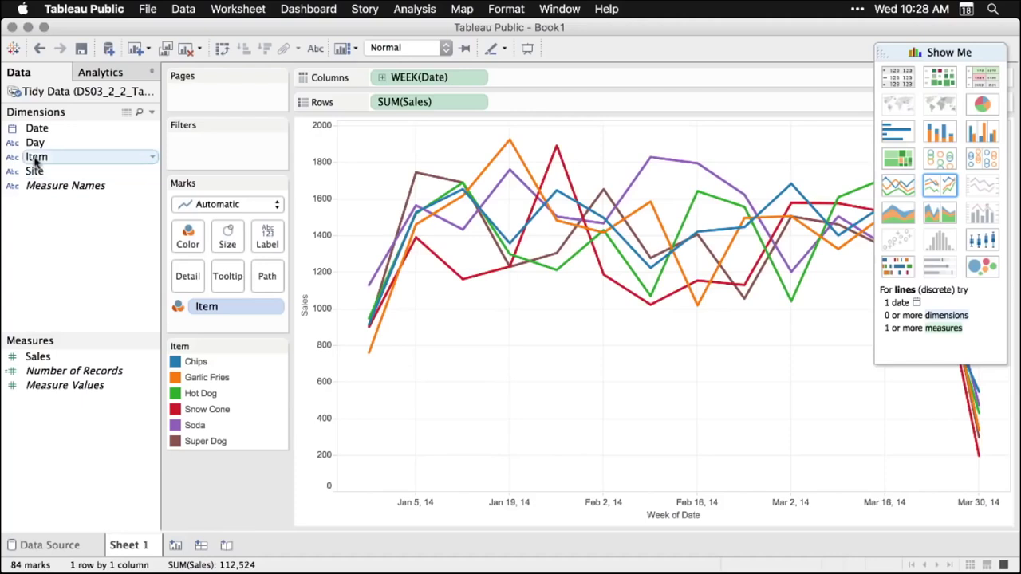
Split the line chart into one row per Item and colour the lines by Site instead of Item.
drag(36, 162, 378, 105)
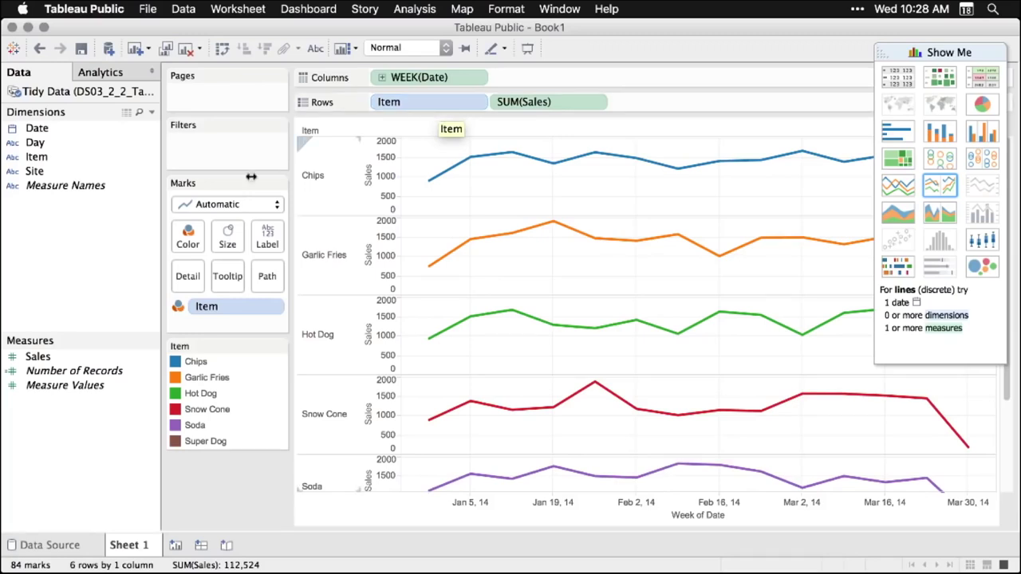
click(35, 174)
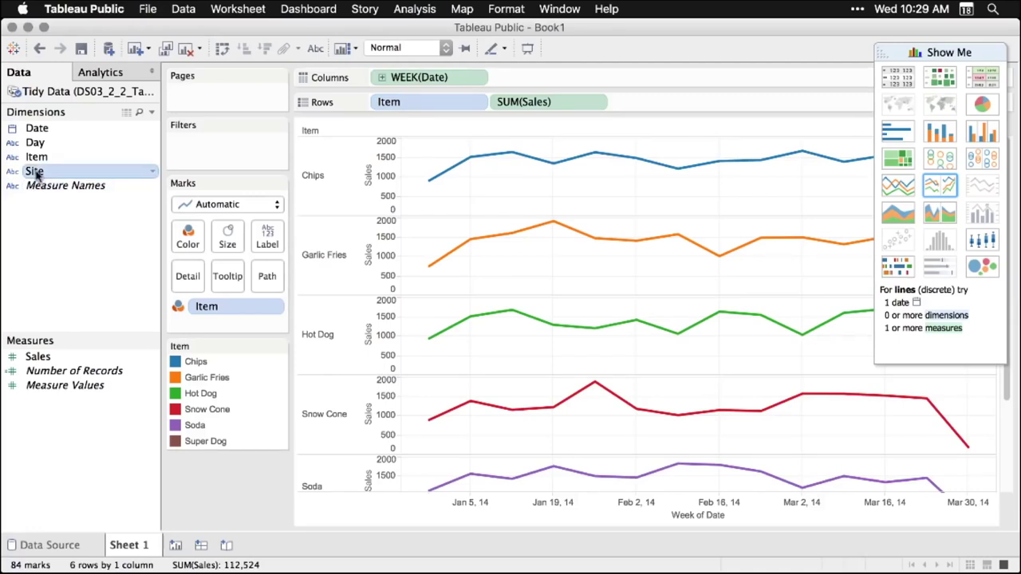
mouse_move(36, 174)
mouse_down()
mouse_move(160, 260)
mouse_move(223, 323)
mouse_move(220, 300)
mouse_up()
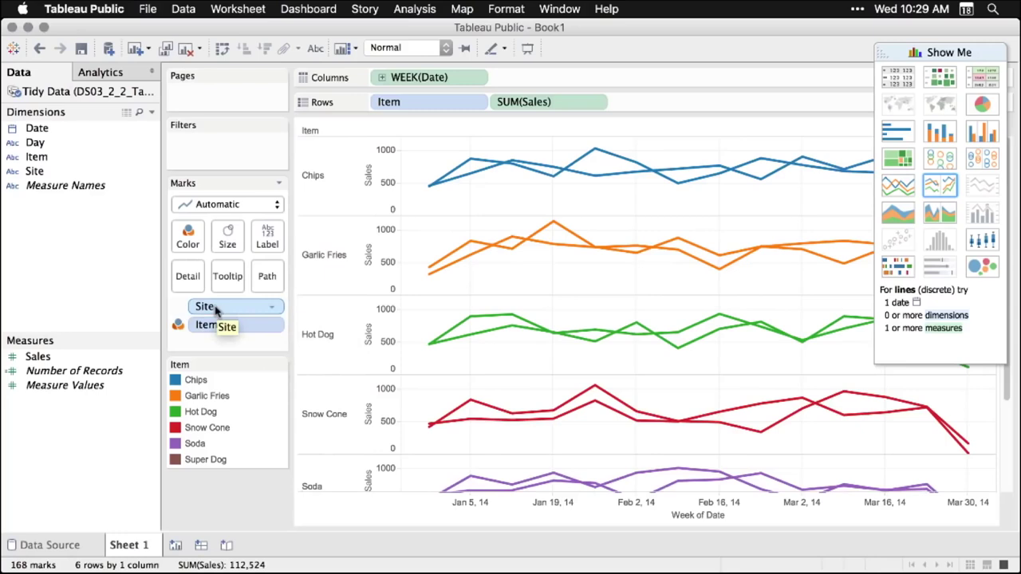
drag(215, 309, 192, 238)
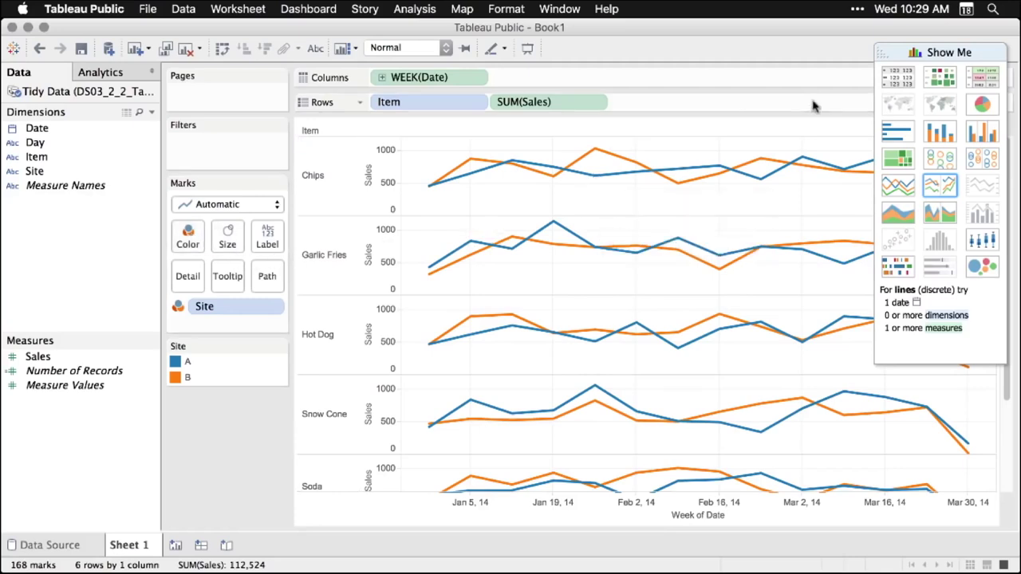
Add an average line to each item's pane and a forecast to the weekly sales charts.
click(108, 73)
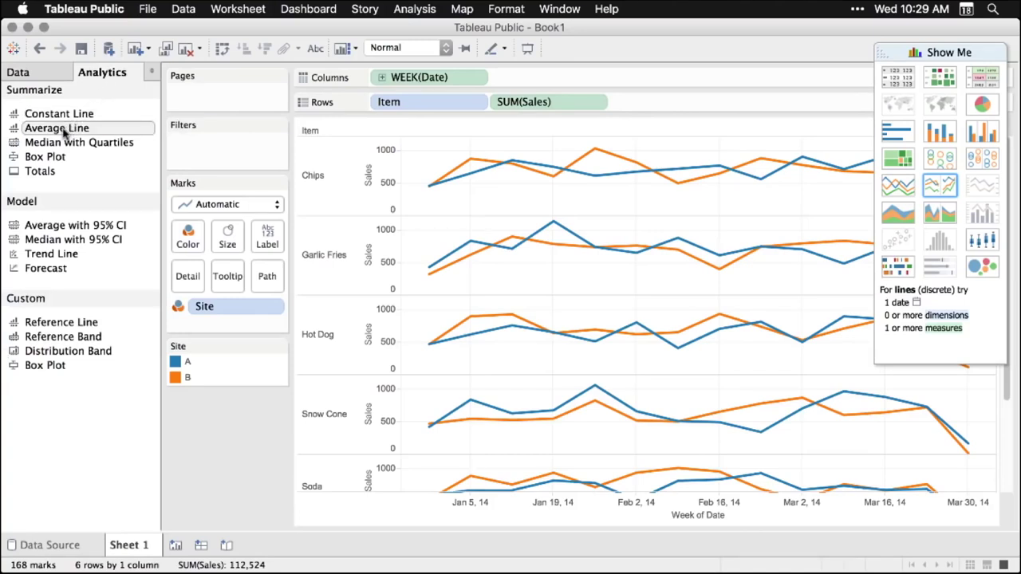
drag(66, 136, 501, 165)
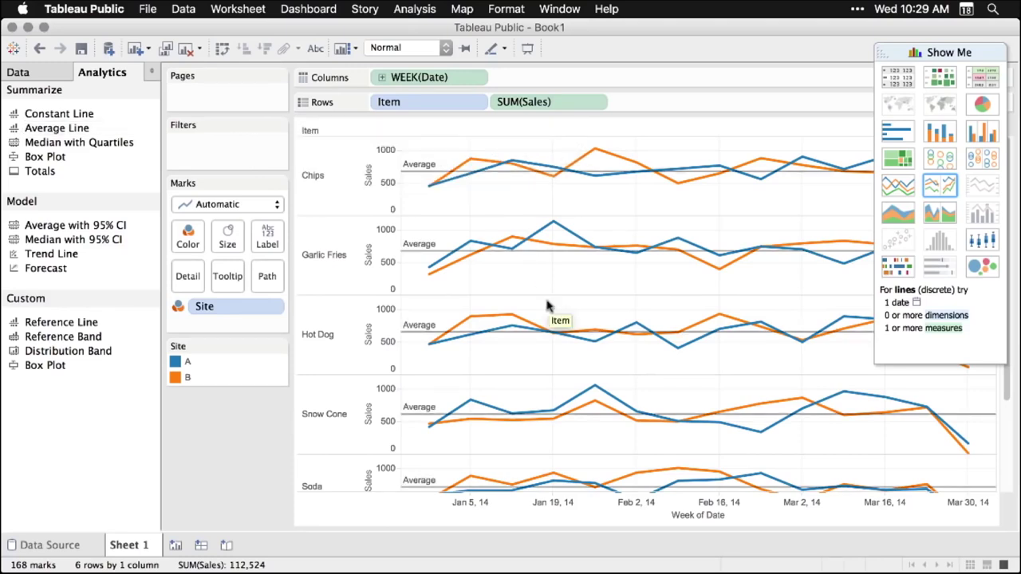
scroll(527, 335, down, 3)
scroll(528, 335, up, 3)
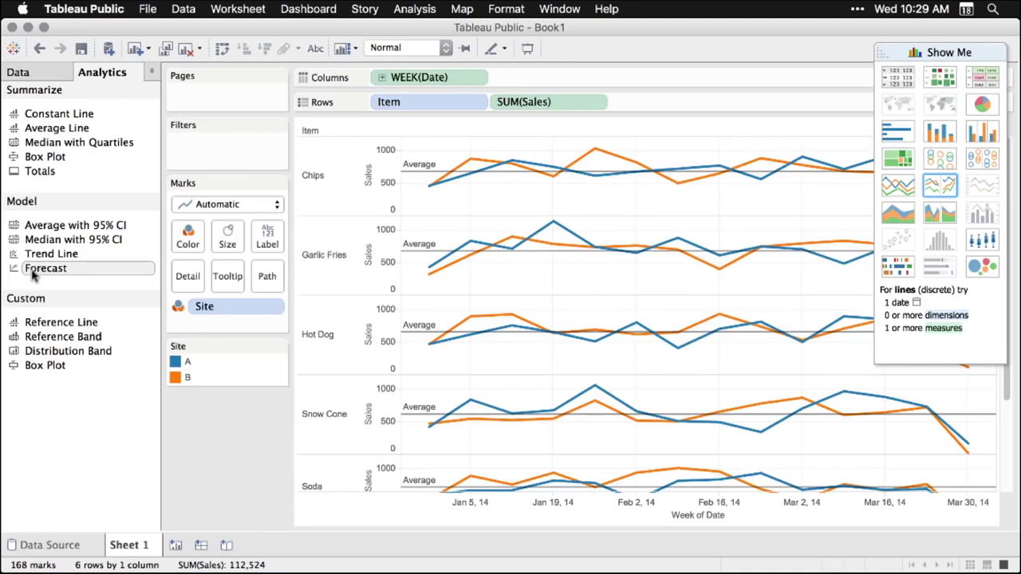
drag(32, 273, 443, 148)
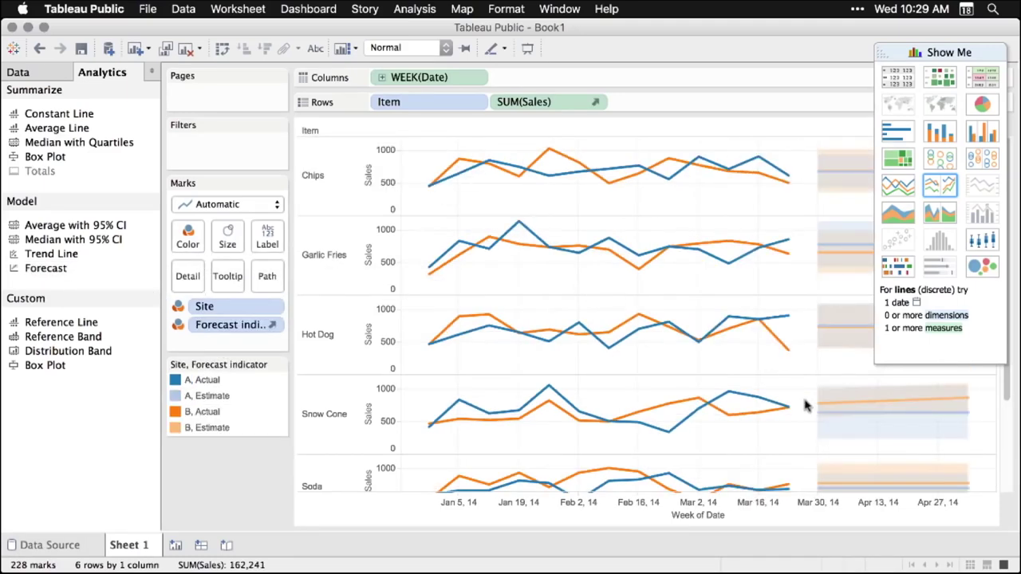
Try the floating Show Me palette over the line charts and return it beside the forecast area.
drag(883, 46, 365, 225)
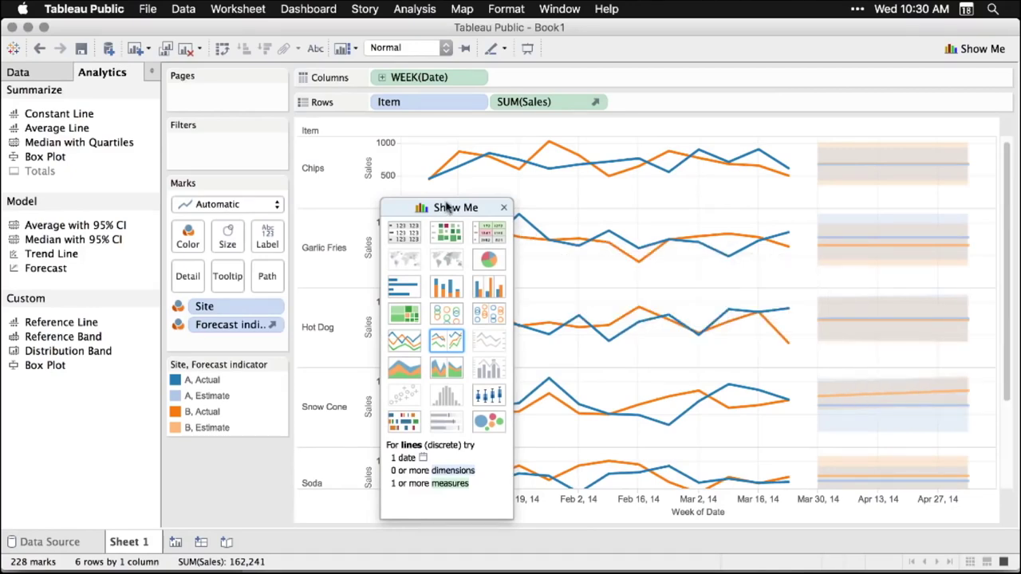
drag(447, 208, 939, 72)
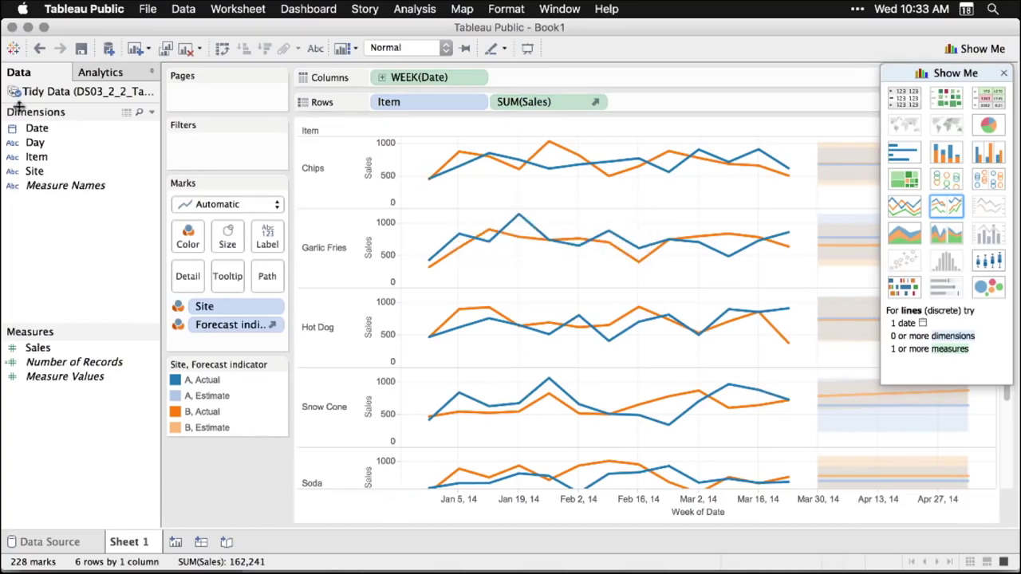
Sign in to Tableau Public with the account e-mail and password and save the workbook online as DS03_2_2_TableauPublic.
click(83, 49)
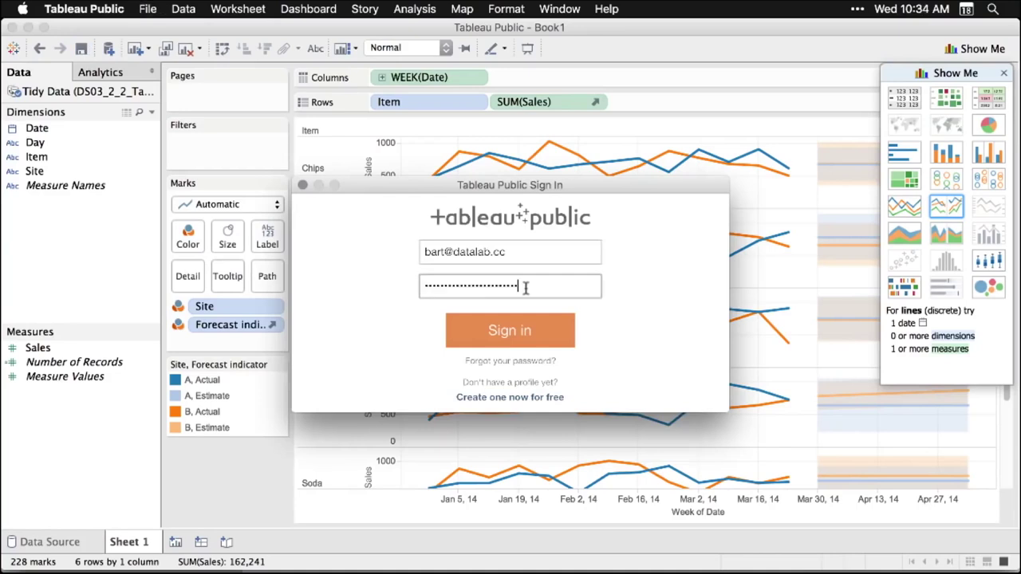
click(515, 339)
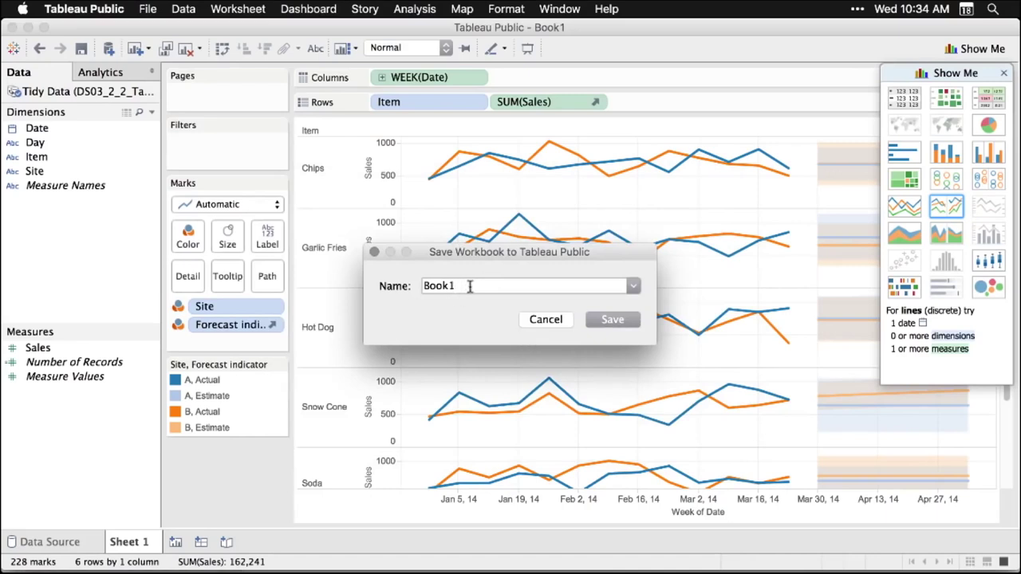
text(DS03_2_2_TableauPublic)
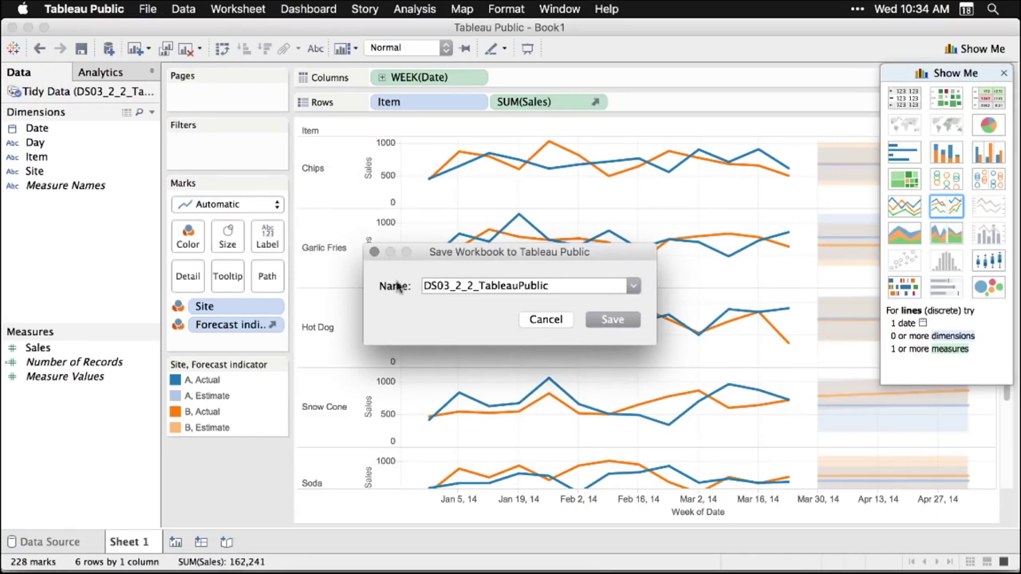
click(617, 321)
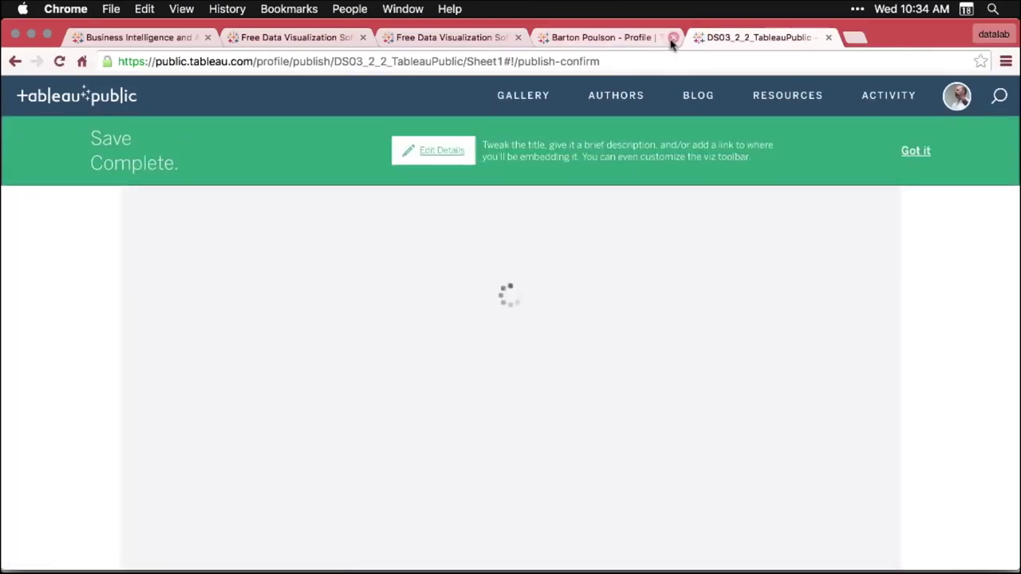
Close the author profile page in the browser and review the published sales charts for all items.
click(672, 38)
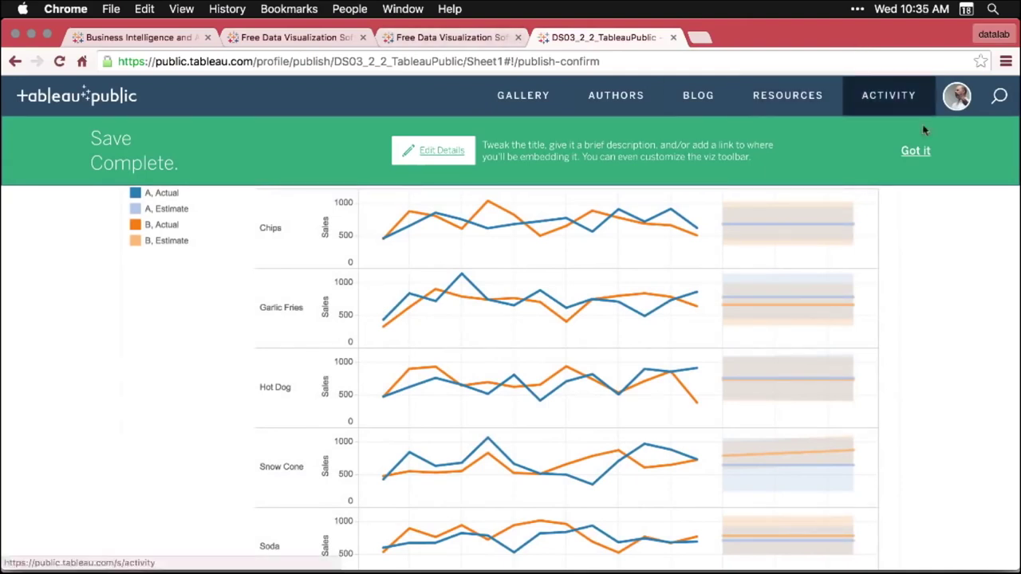
click(961, 96)
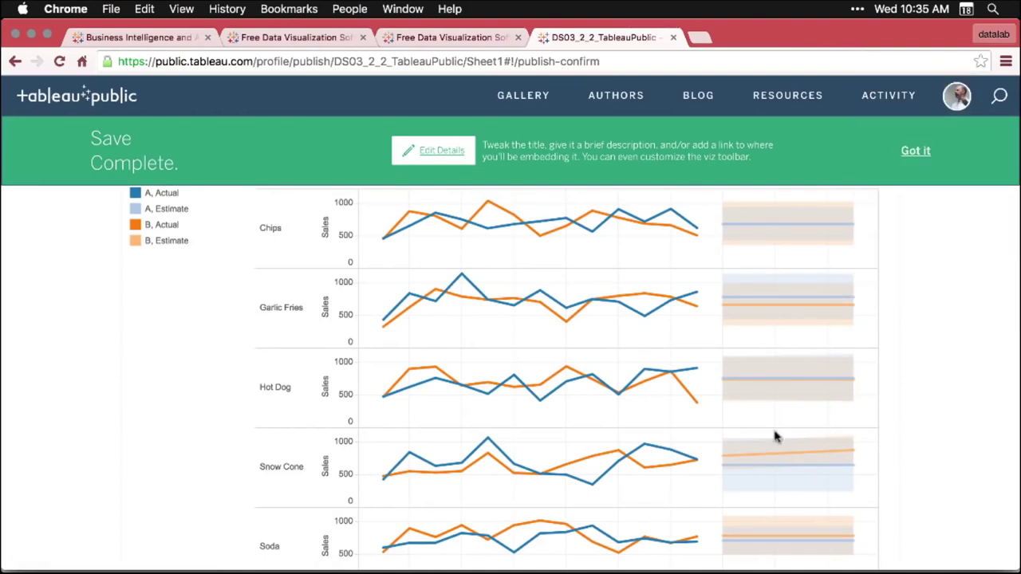
scroll(603, 421, down, 8)
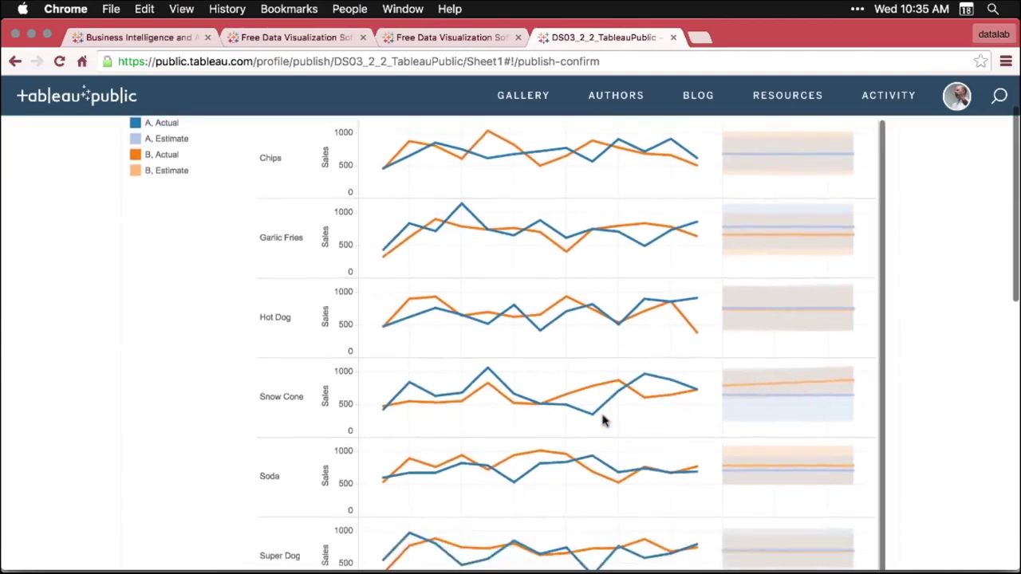
scroll(603, 421, up, 12)
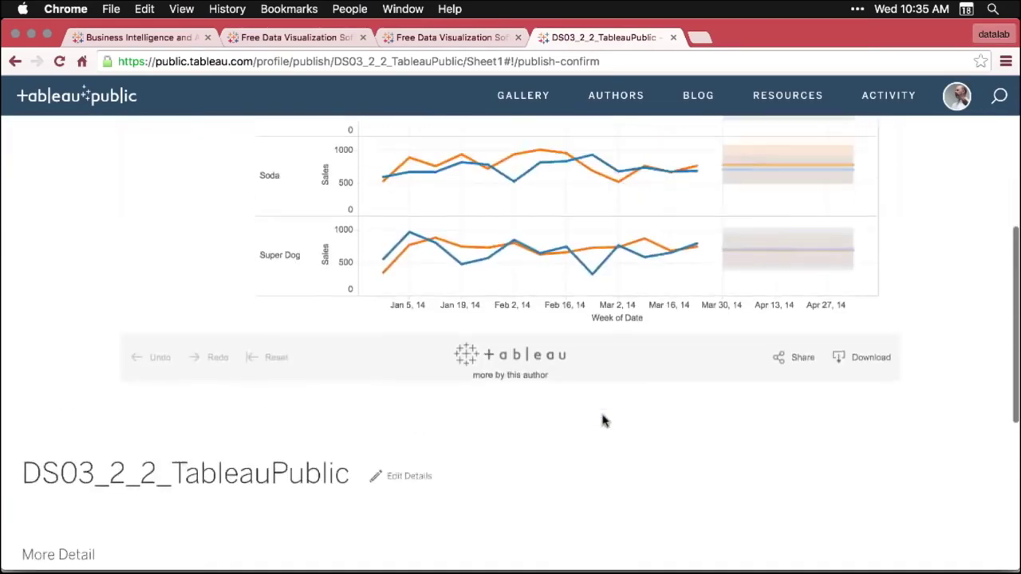
scroll(603, 422, up, 2)
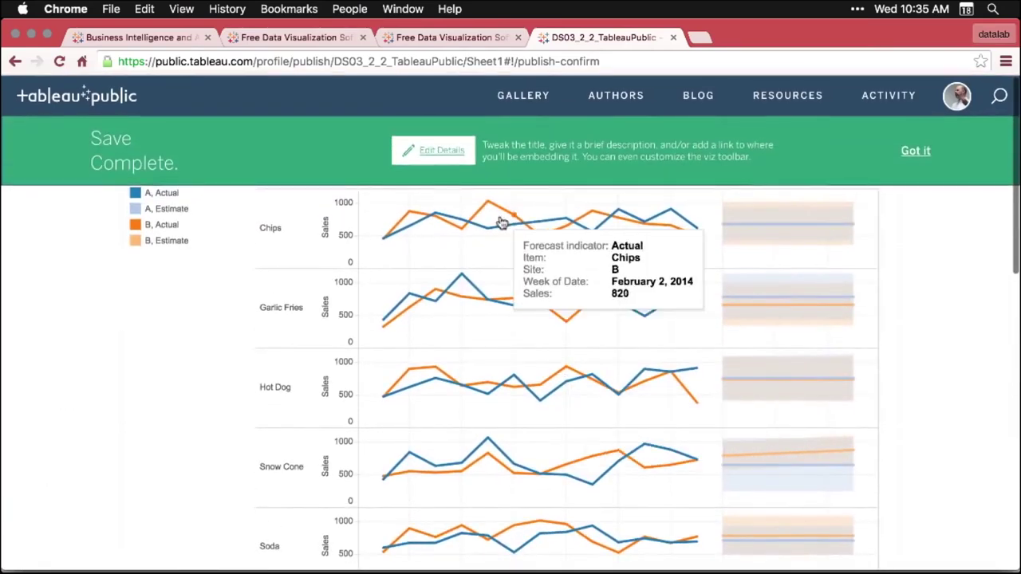
Edit the published workbook's details to show workbook sheets as tabs and save the change.
click(439, 152)
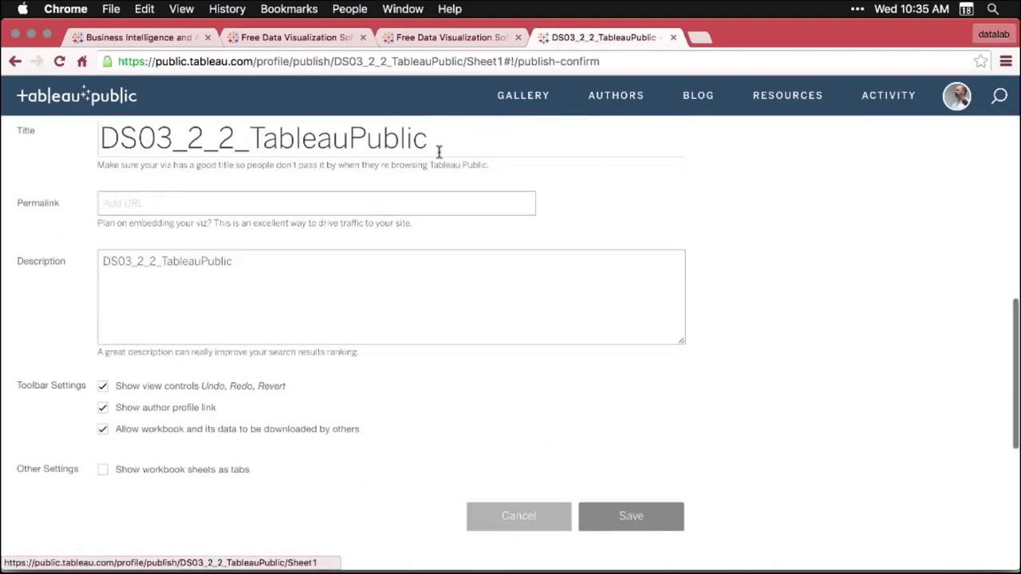
click(236, 267)
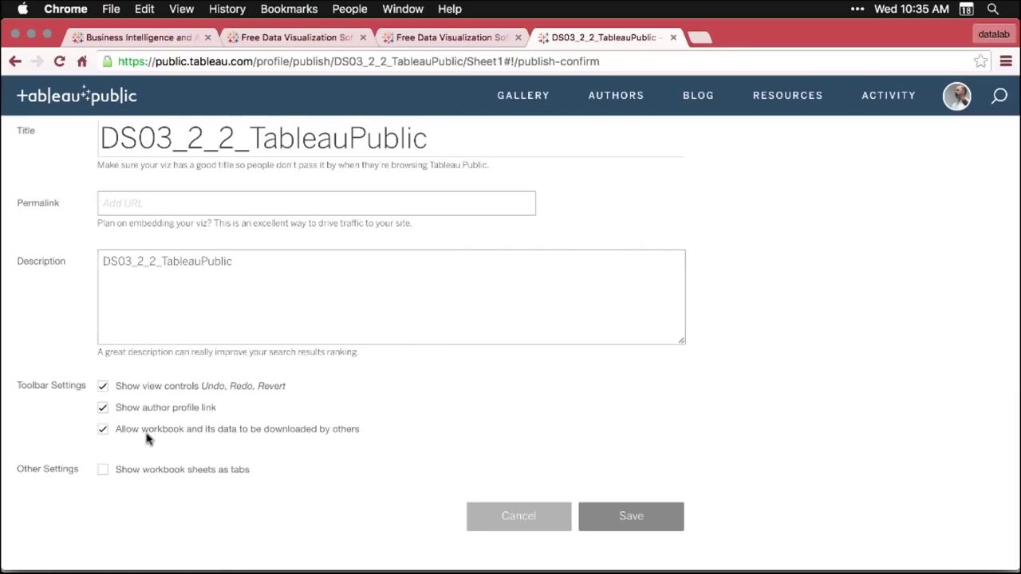
click(103, 471)
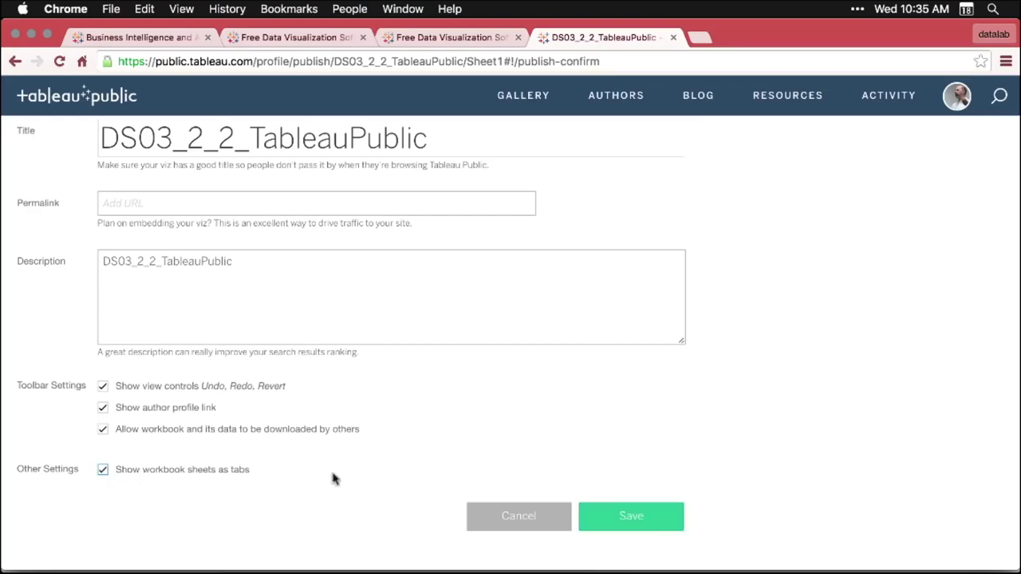
click(645, 517)
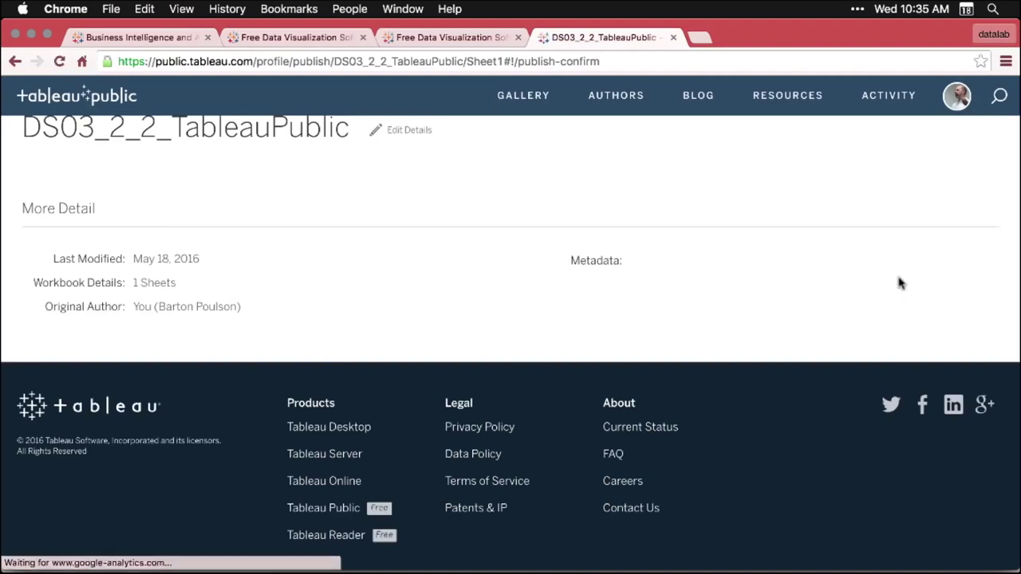
scroll(900, 284, up, 5)
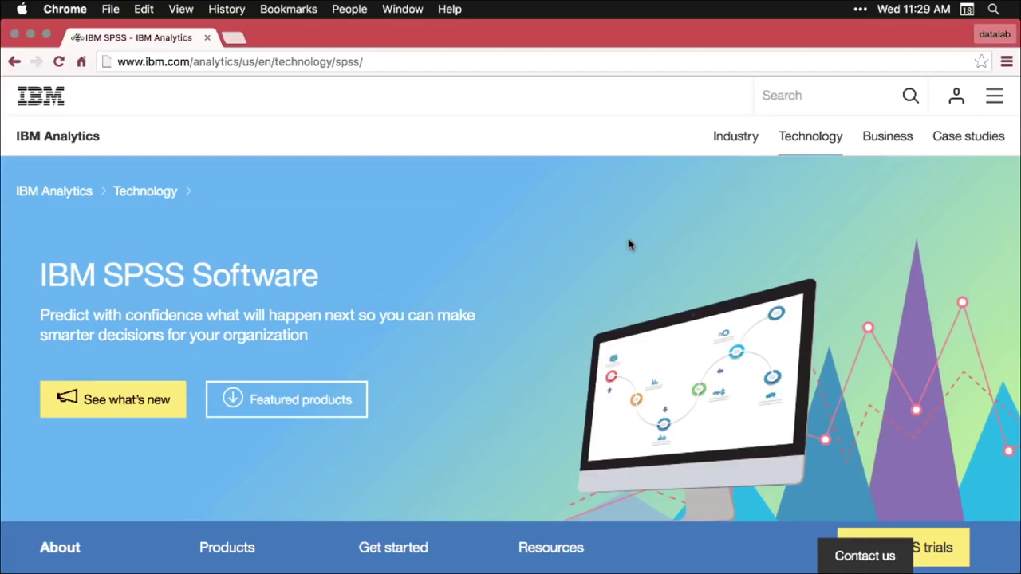
Read the IBM SPSS Software page from its introduction through the statistical analysis, predictive modeling, decision management and big data sections.
scroll(629, 244, down, 2)
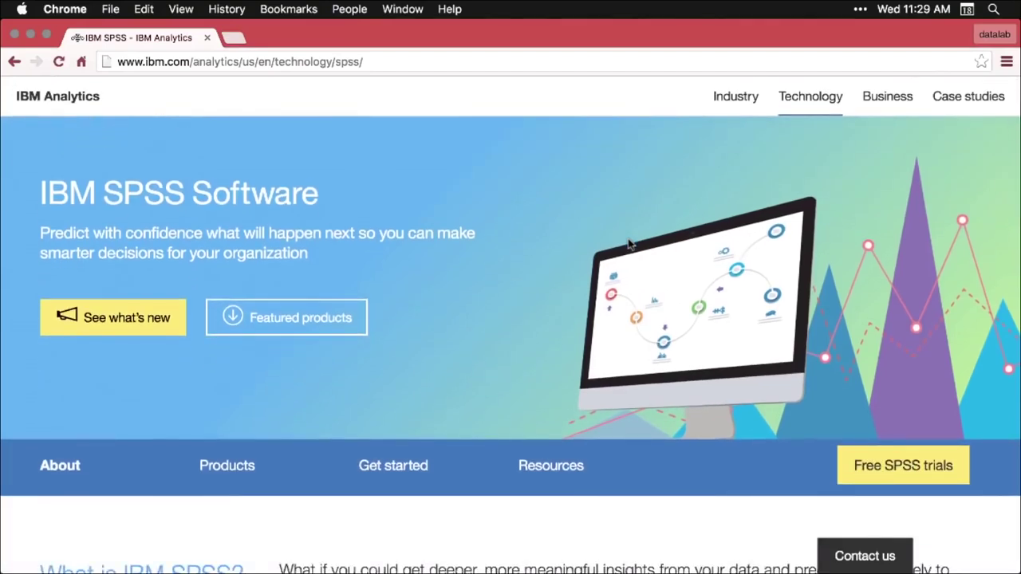
scroll(629, 244, down, 1)
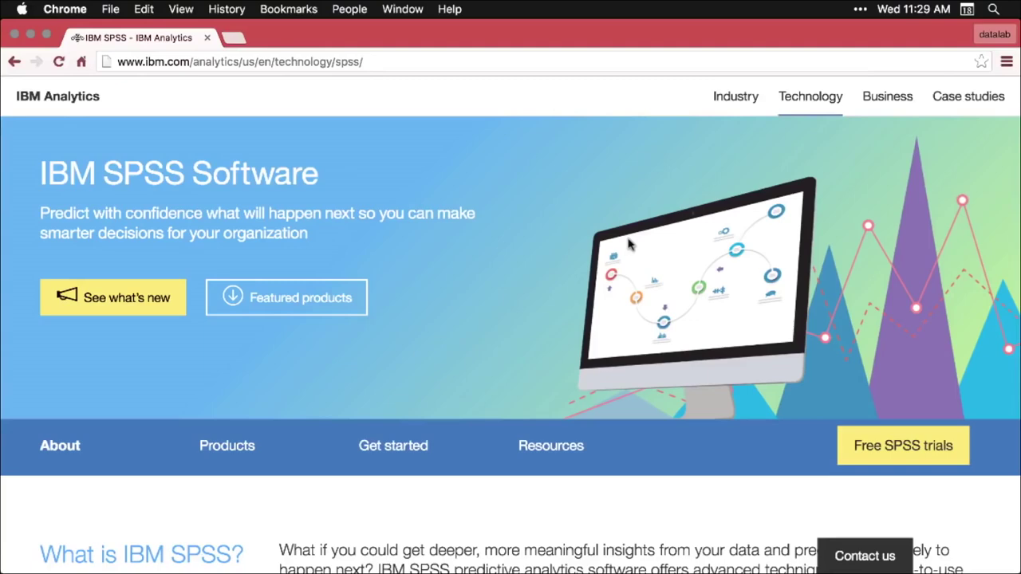
scroll(631, 245, down, 3)
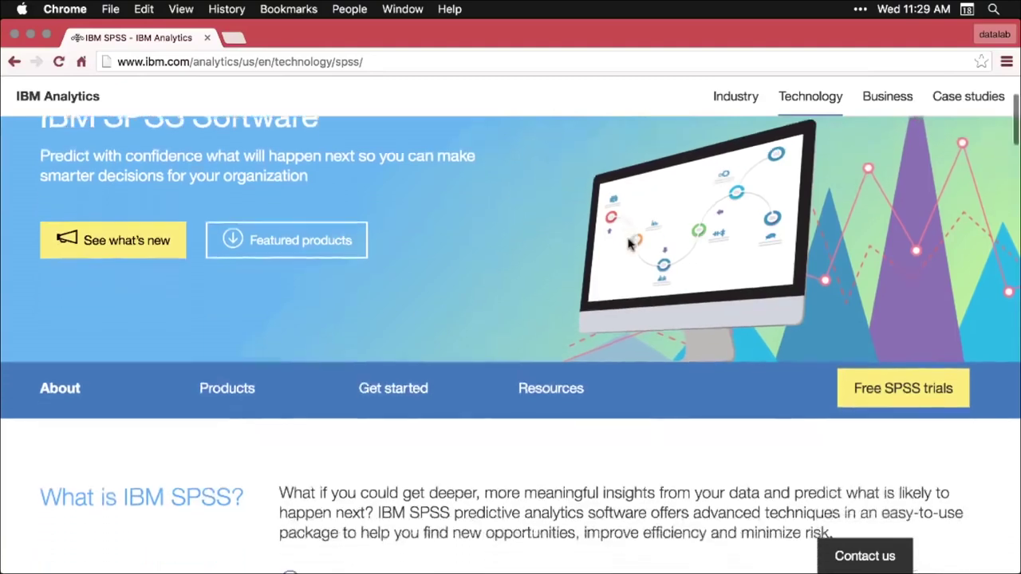
scroll(630, 245, down, 6)
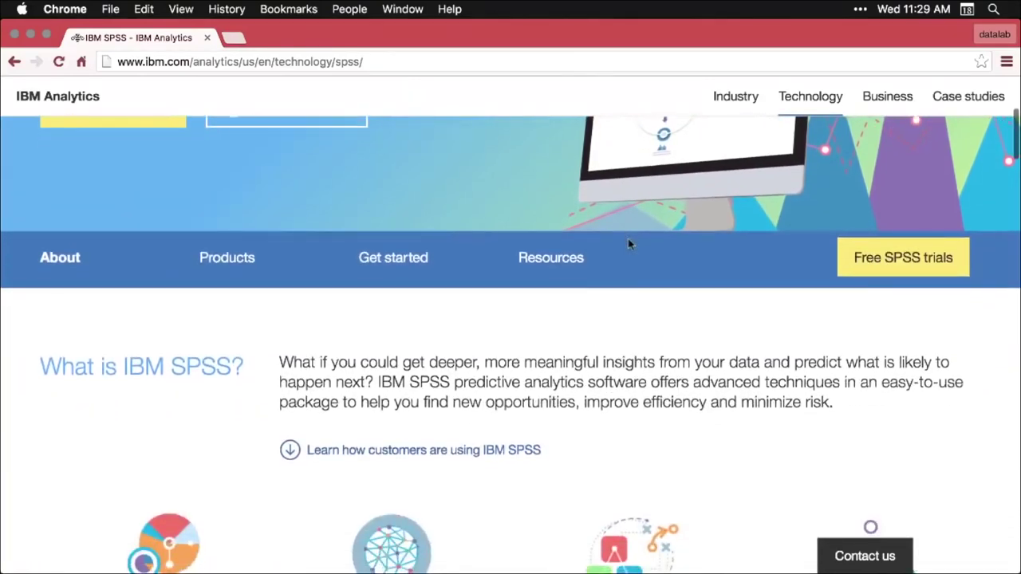
scroll(630, 244, down, 2)
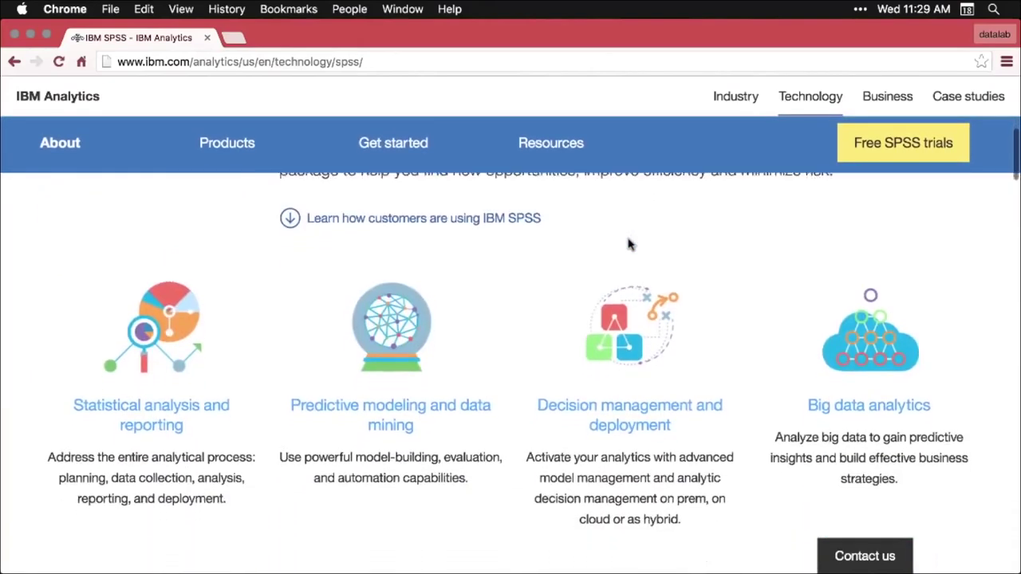
scroll(630, 244, down, 1)
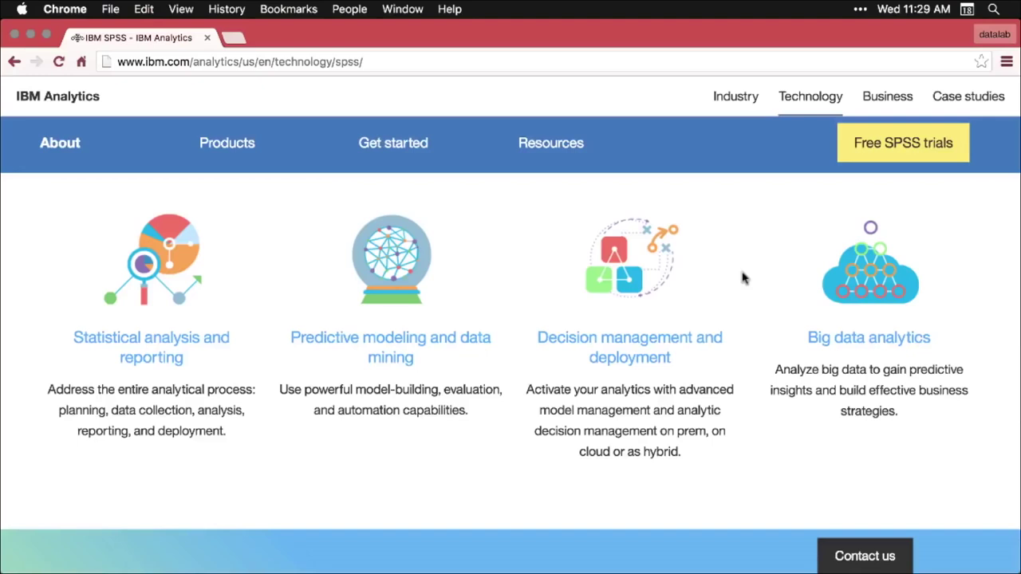
Switch to SPSS Statistics, dismiss its startup dialog, and open marketvalues.sav from the Samples/English folder in Path Finder.
key(super+Tab)
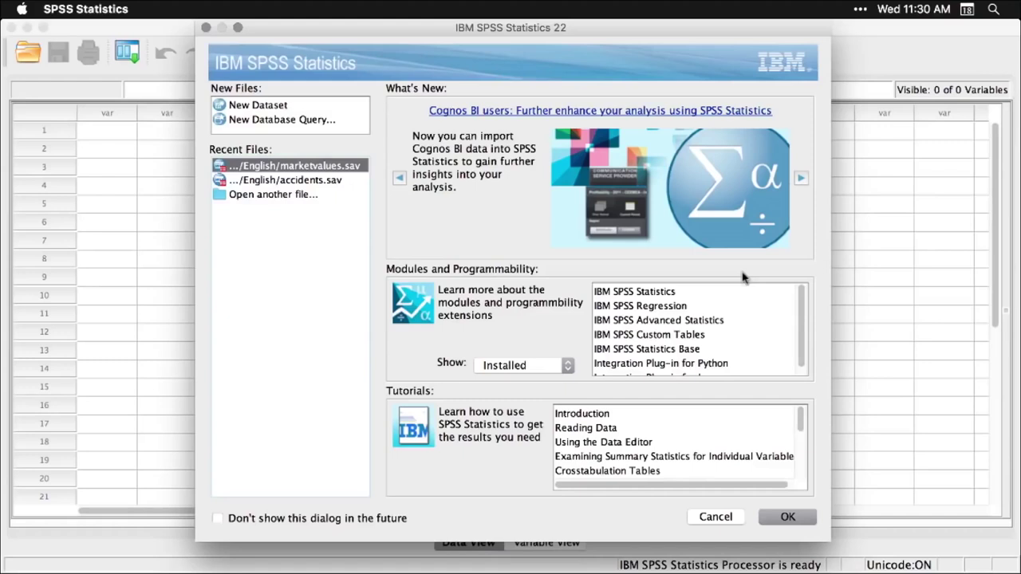
click(715, 517)
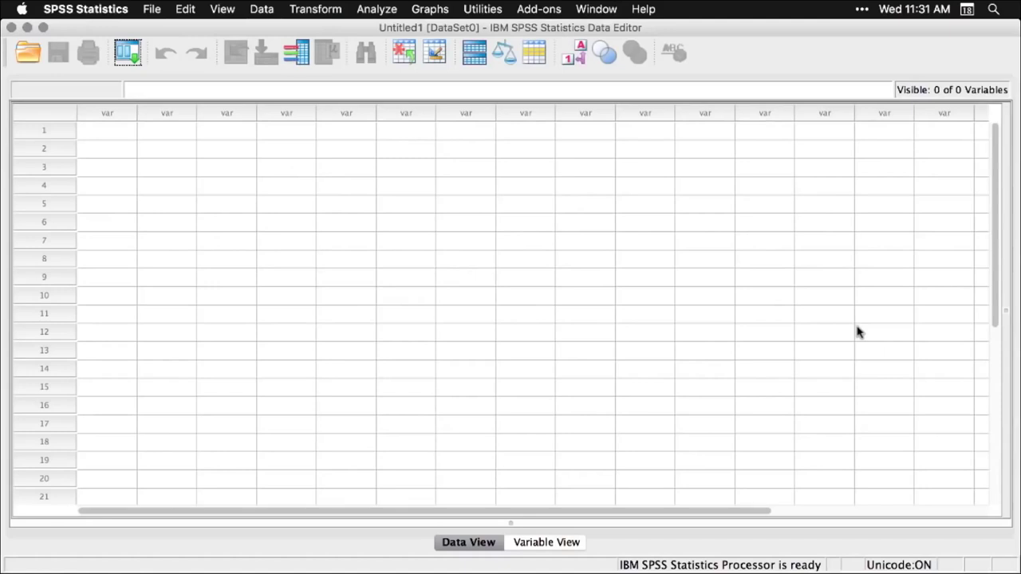
key(super+Tab)
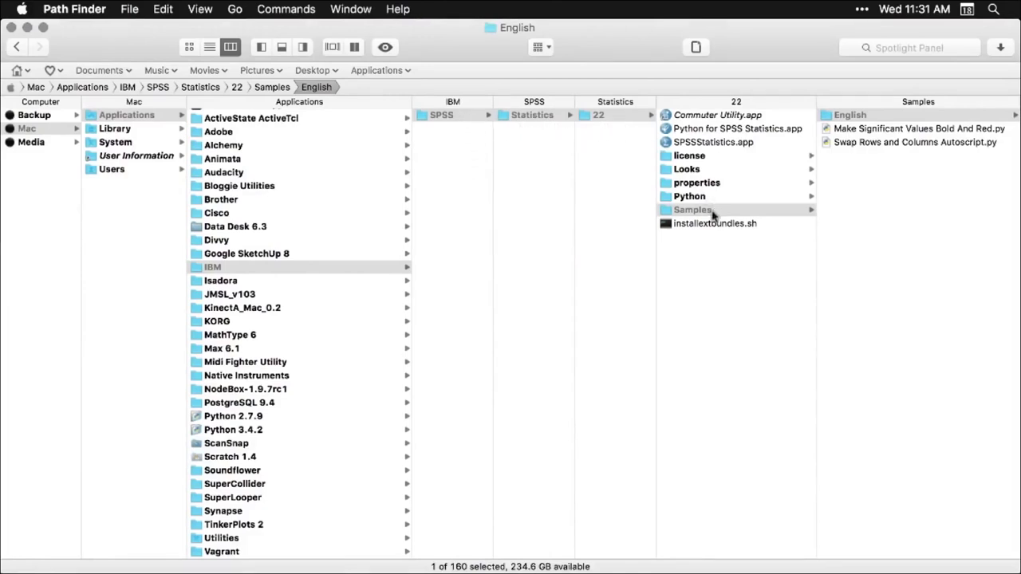
click(922, 119)
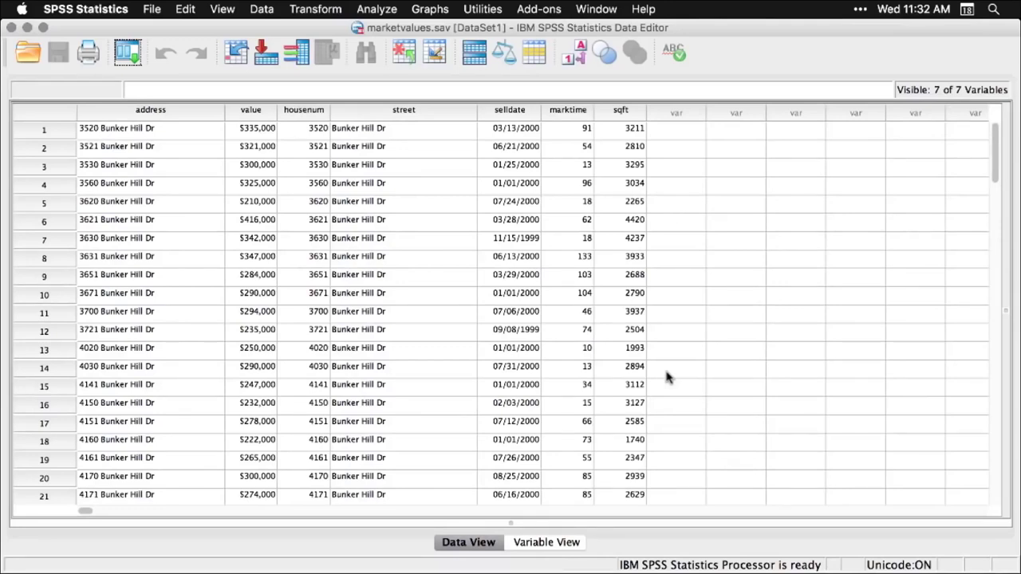
Create a histogram of Purchase Price [value] from the marketvalues data with a normal curve displayed.
scroll(668, 379, down, 11)
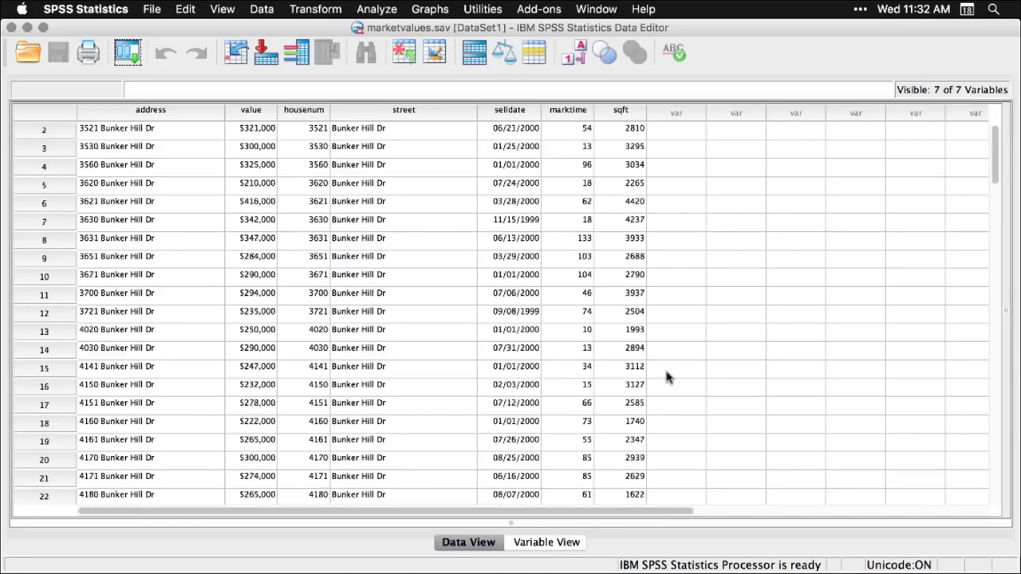
scroll(669, 378, down, 7)
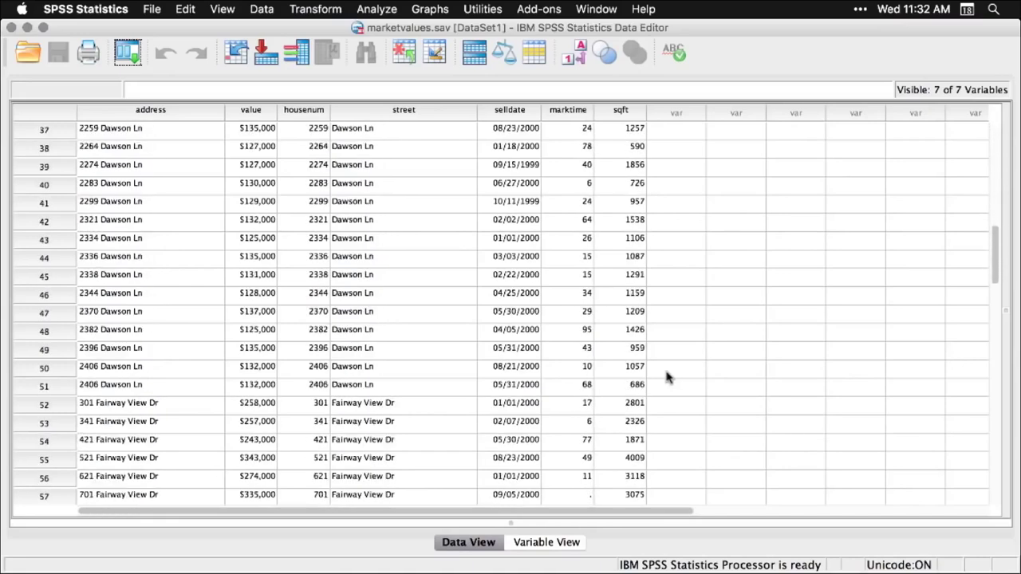
scroll(668, 378, up, 18)
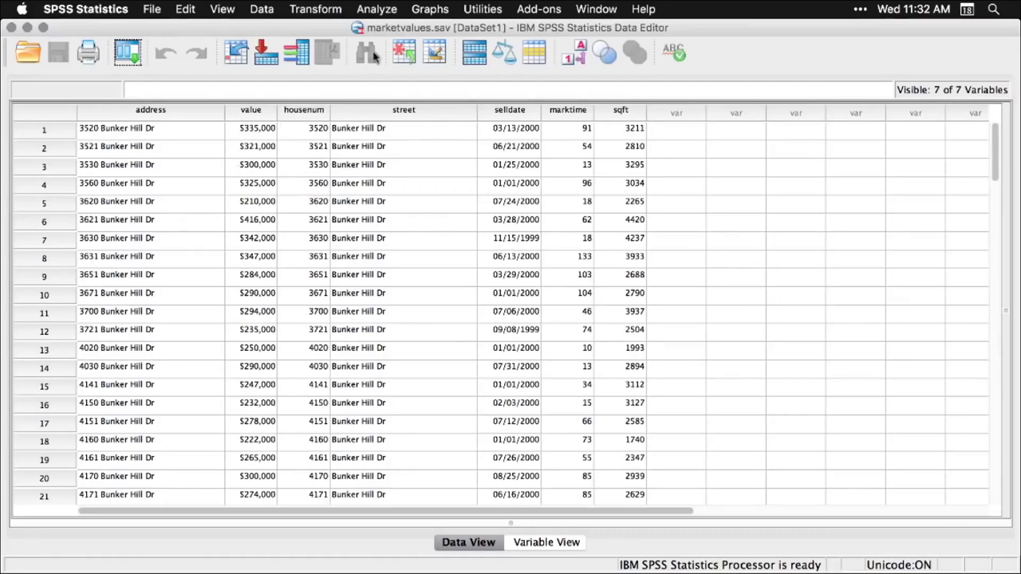
click(439, 10)
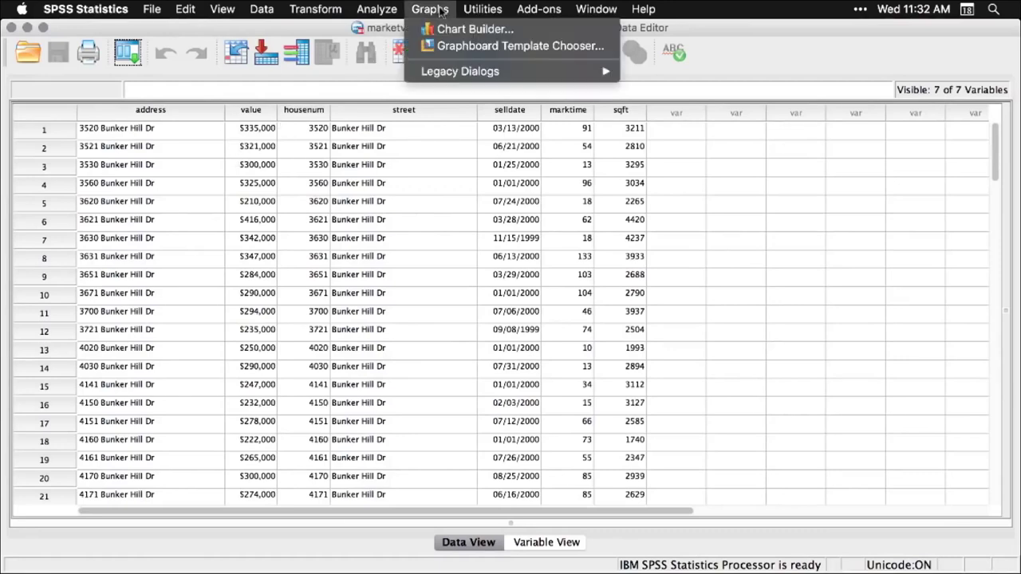
mouse_move(448, 70)
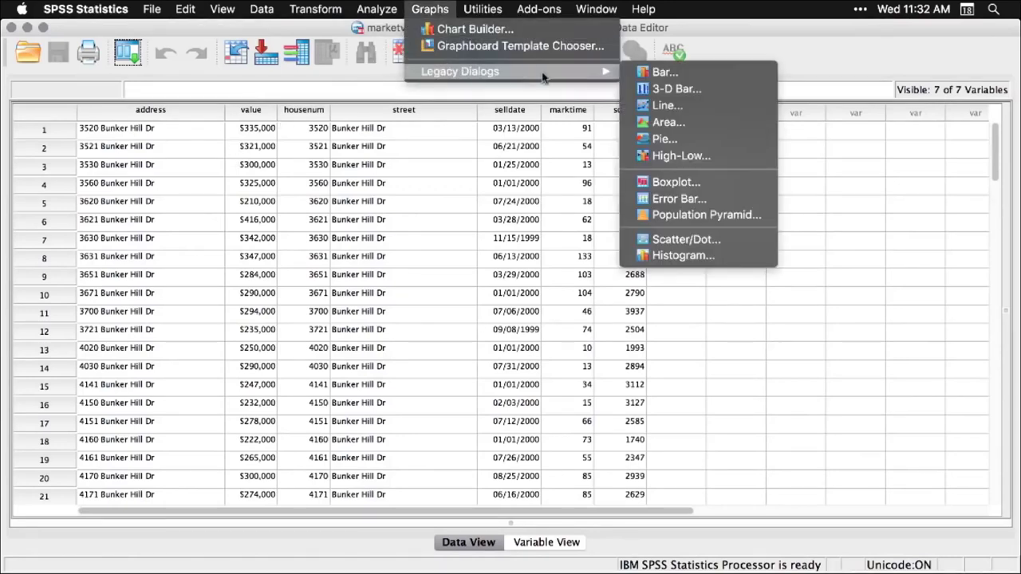
click(669, 256)
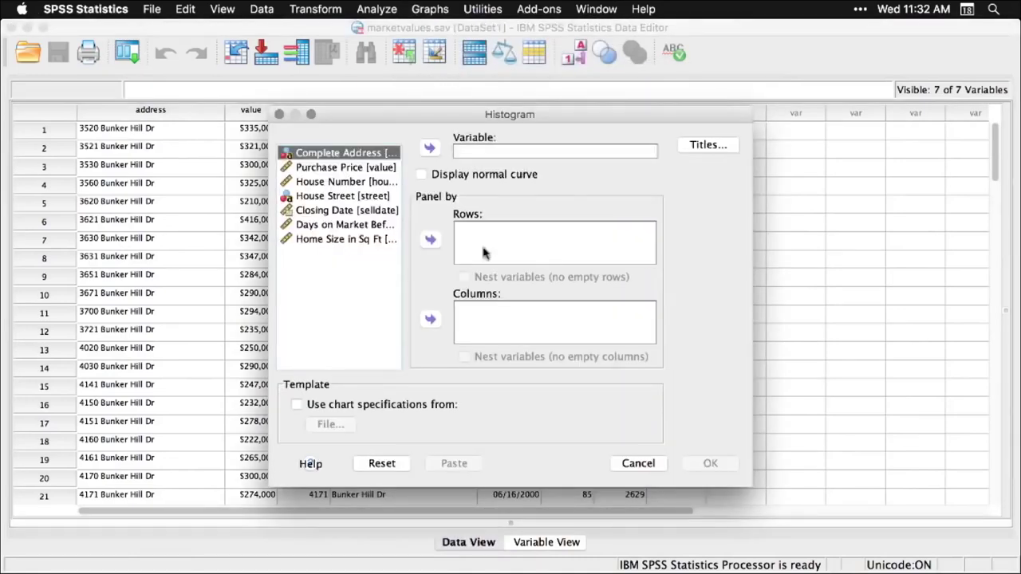
click(365, 168)
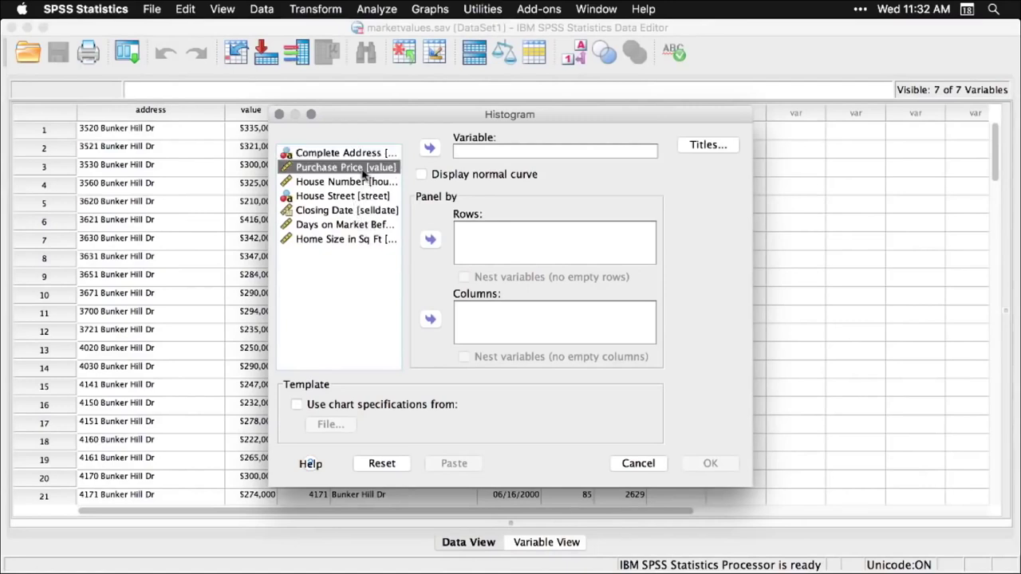
click(430, 149)
click(421, 171)
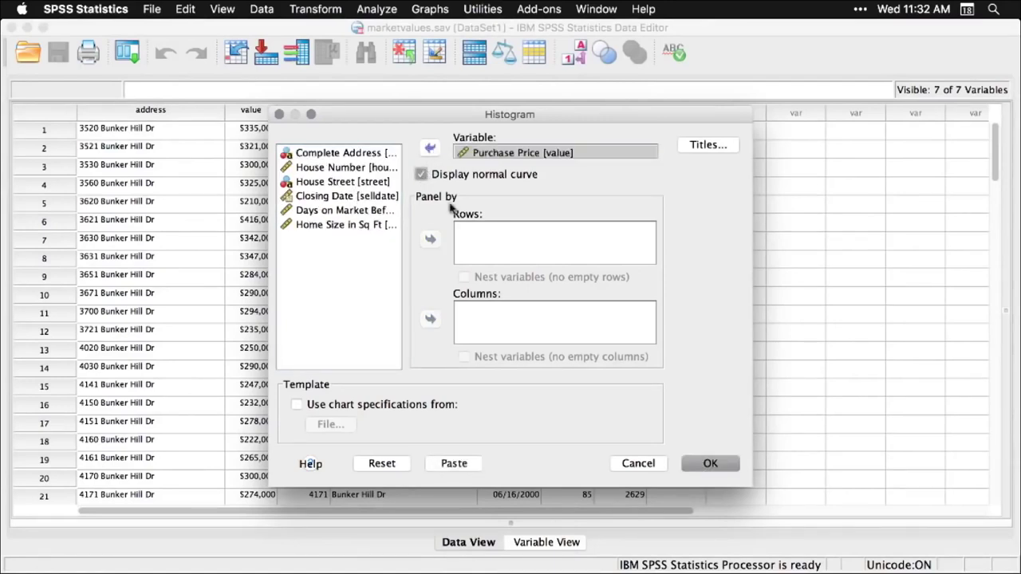
click(713, 465)
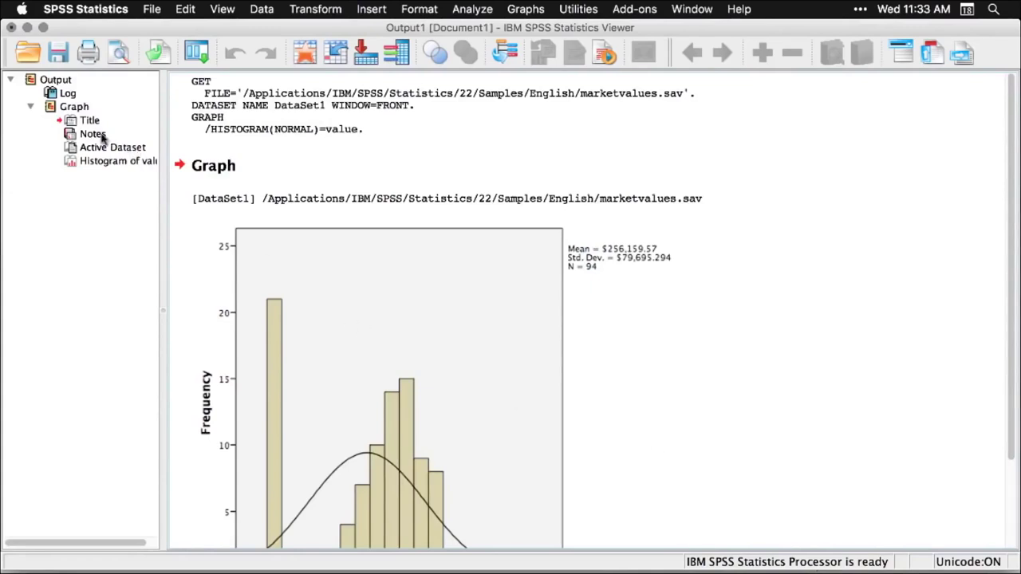
Run an Explore analysis from the marketvalues.sav data window with Purchase Price [value] as the dependent variable.
scroll(103, 137, right, 2)
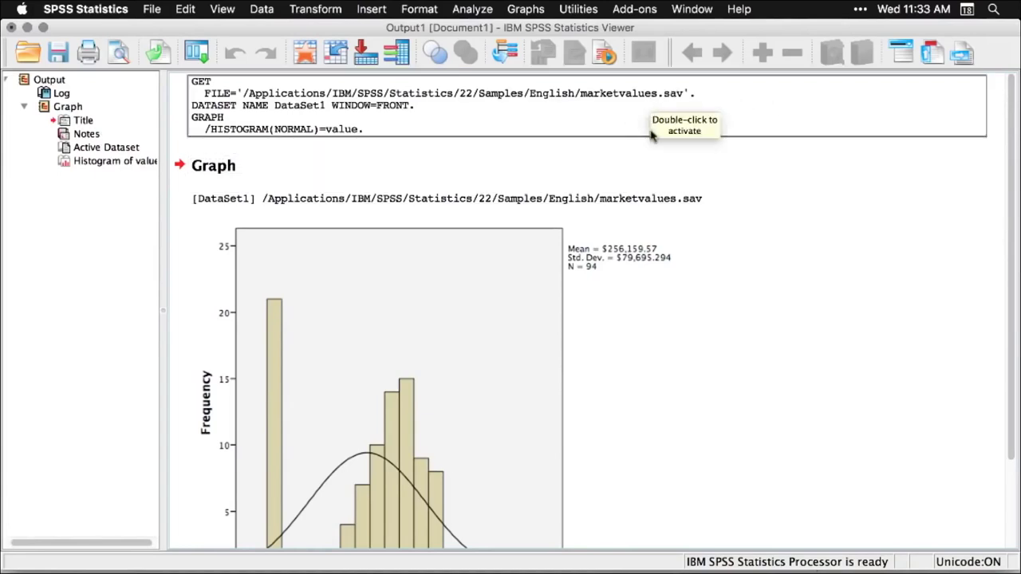
scroll(703, 293, down, 3)
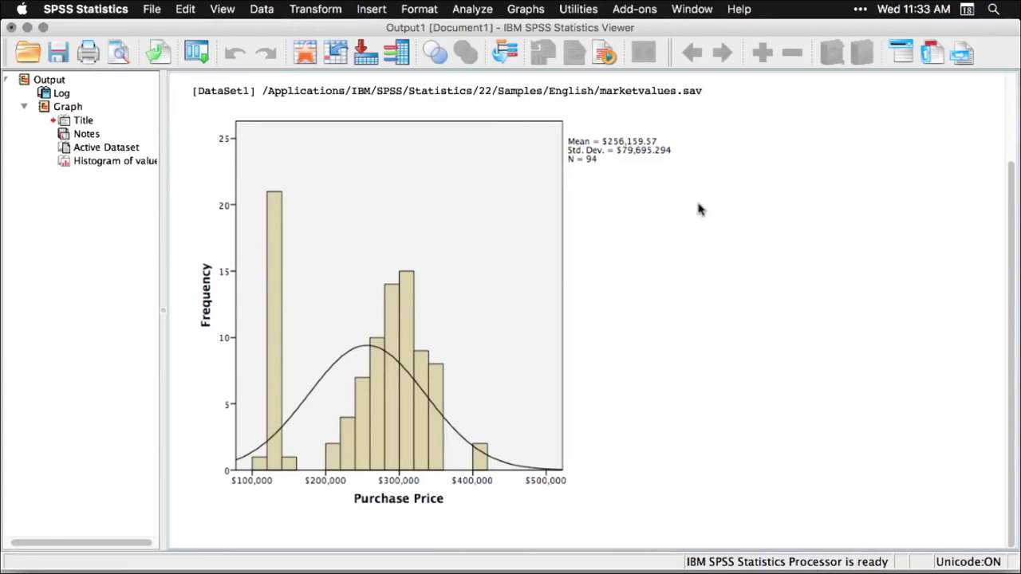
key(super+grave)
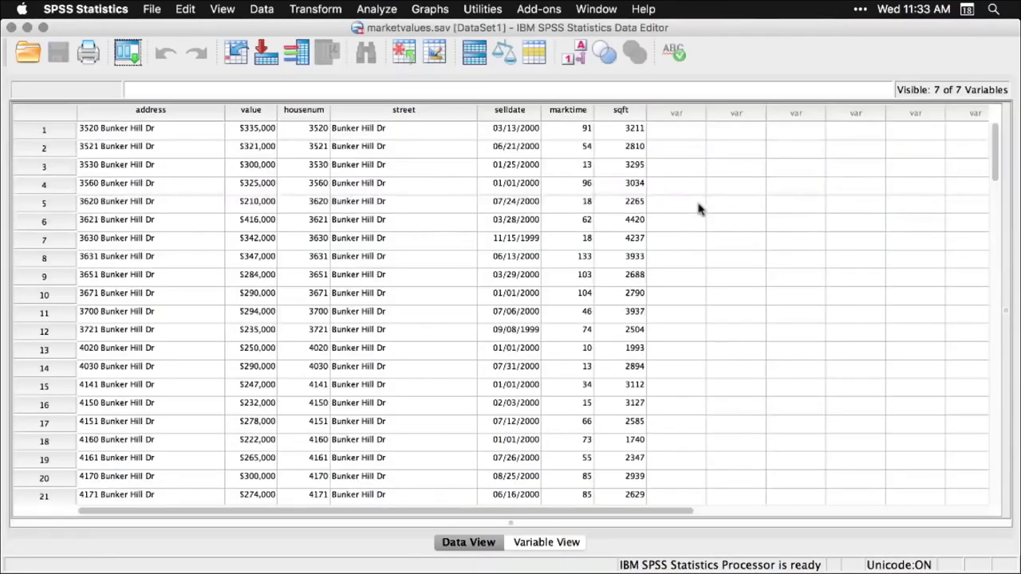
click(384, 9)
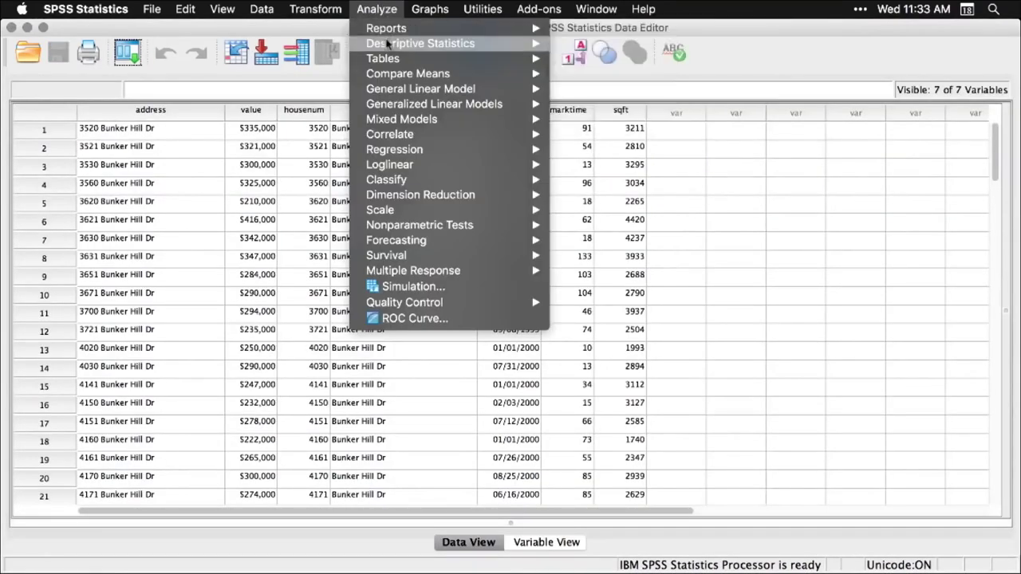
mouse_move(387, 45)
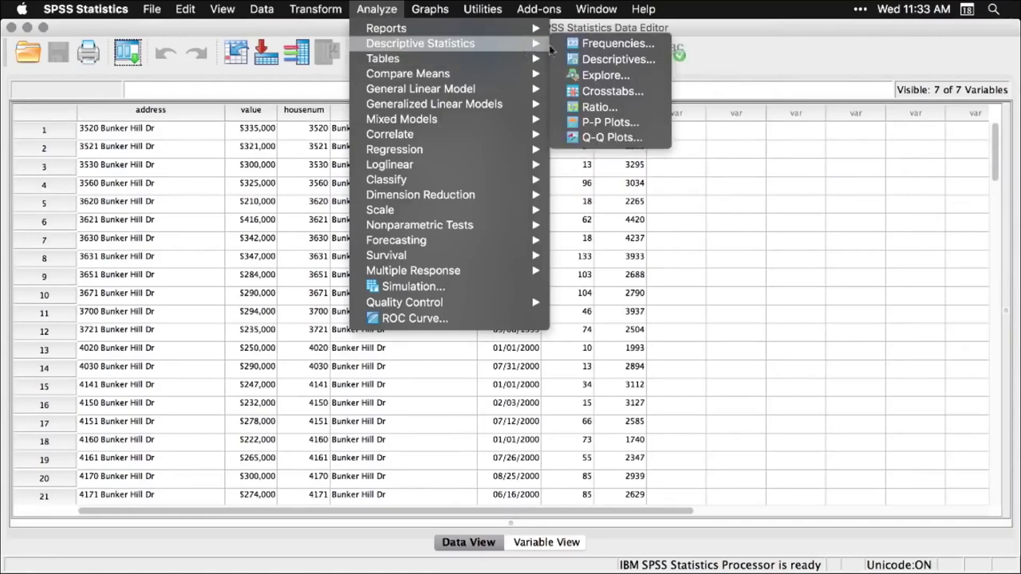
click(603, 76)
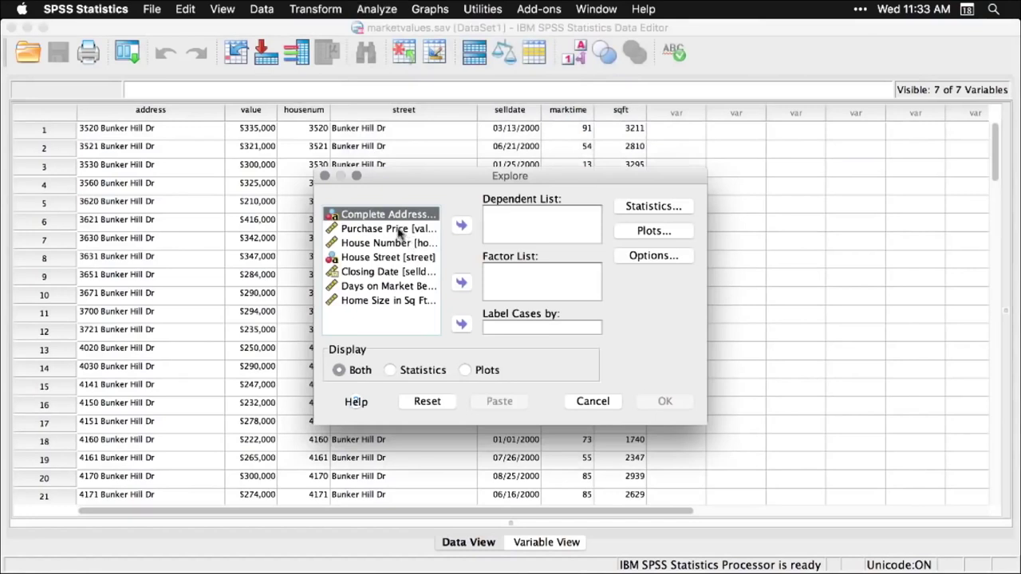
click(402, 232)
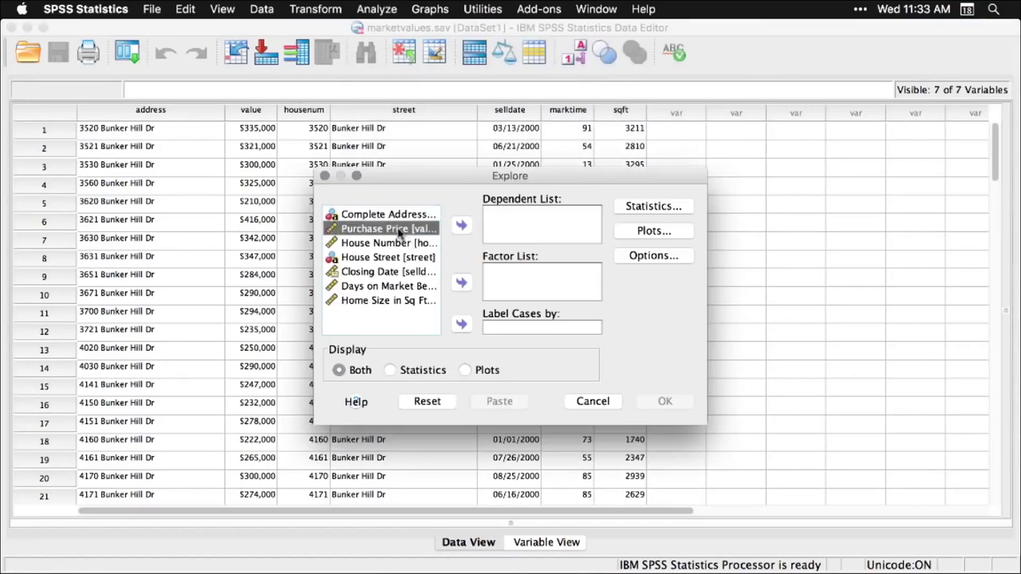
click(461, 226)
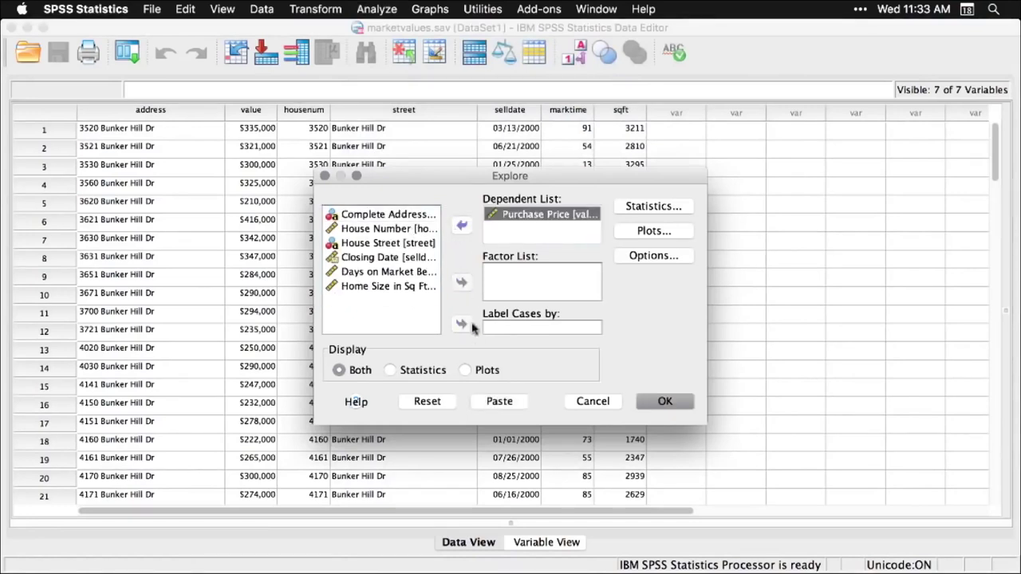
click(664, 403)
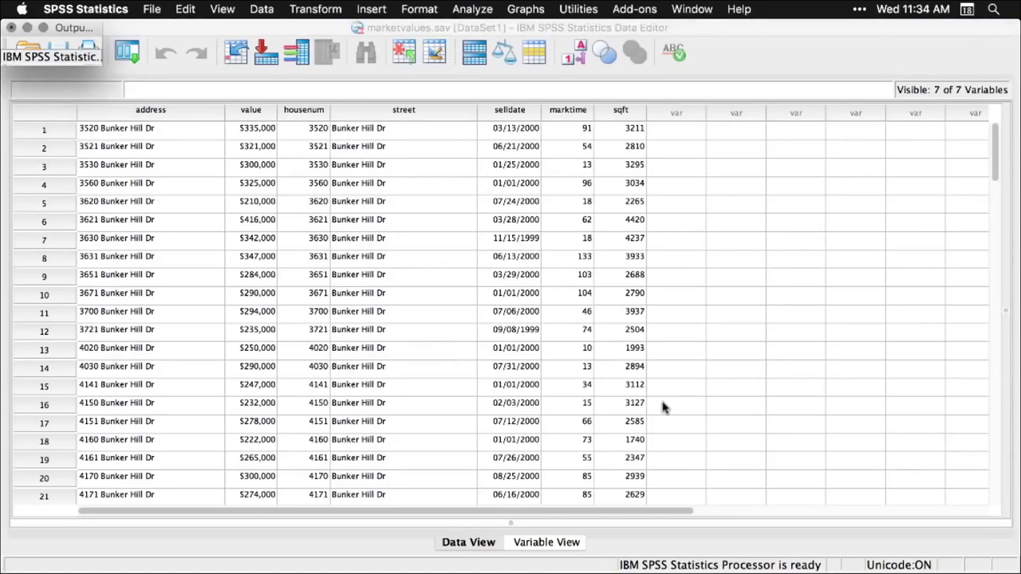
Review the Explore output for Purchase Price, from the descriptives table and stem-and-leaf plot to the boxplot, along with the command syntax above the results.
scroll(662, 409, up, 15)
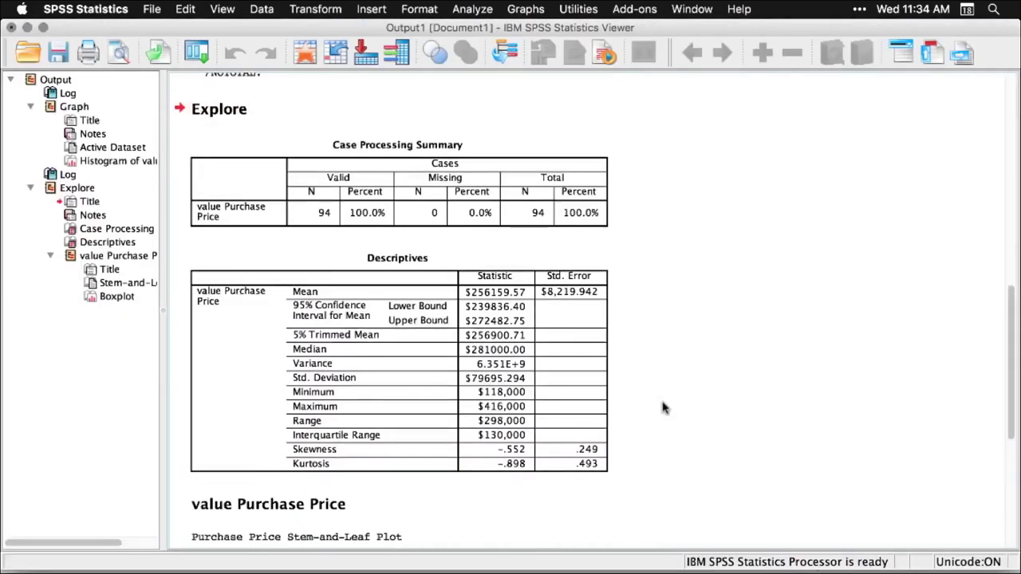
scroll(662, 409, down, 8)
scroll(662, 408, down, 10)
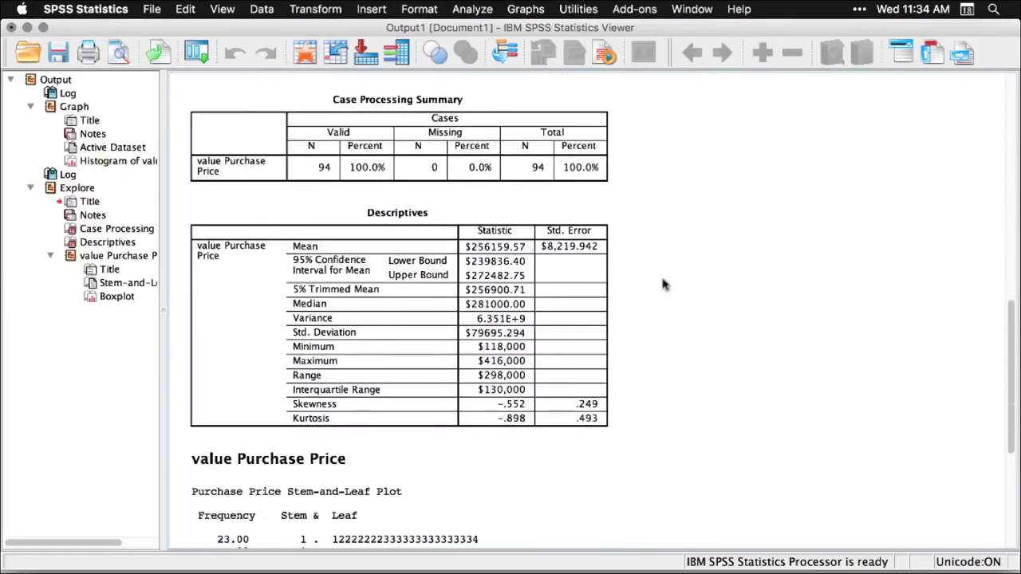
scroll(646, 196, down, 10)
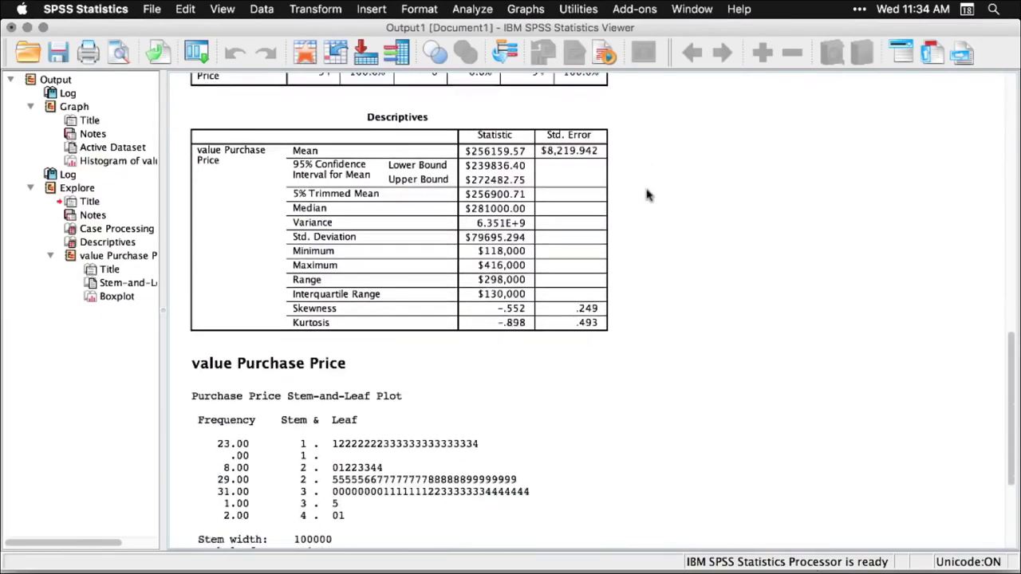
scroll(646, 195, down, 6)
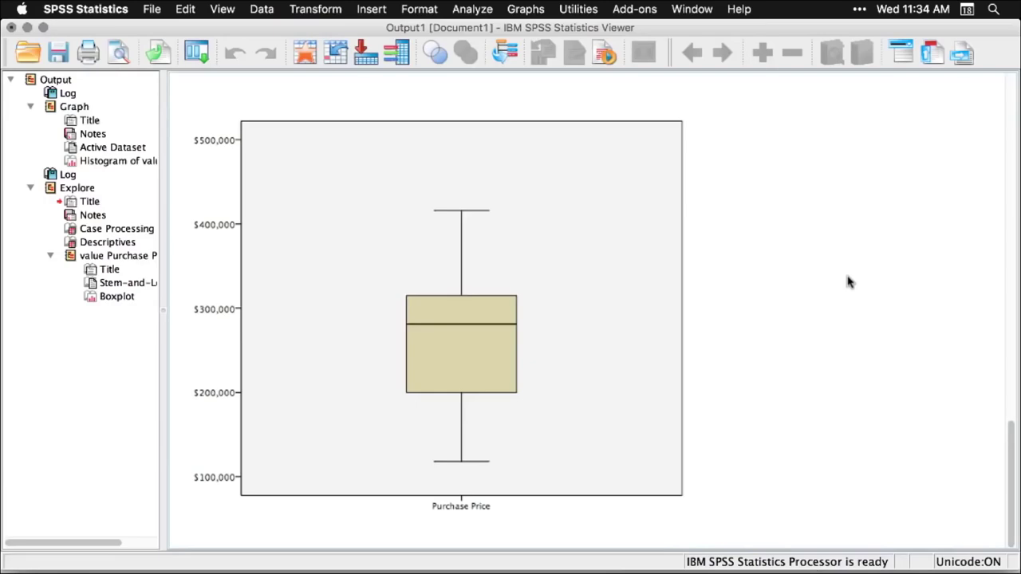
scroll(849, 281, up, 15)
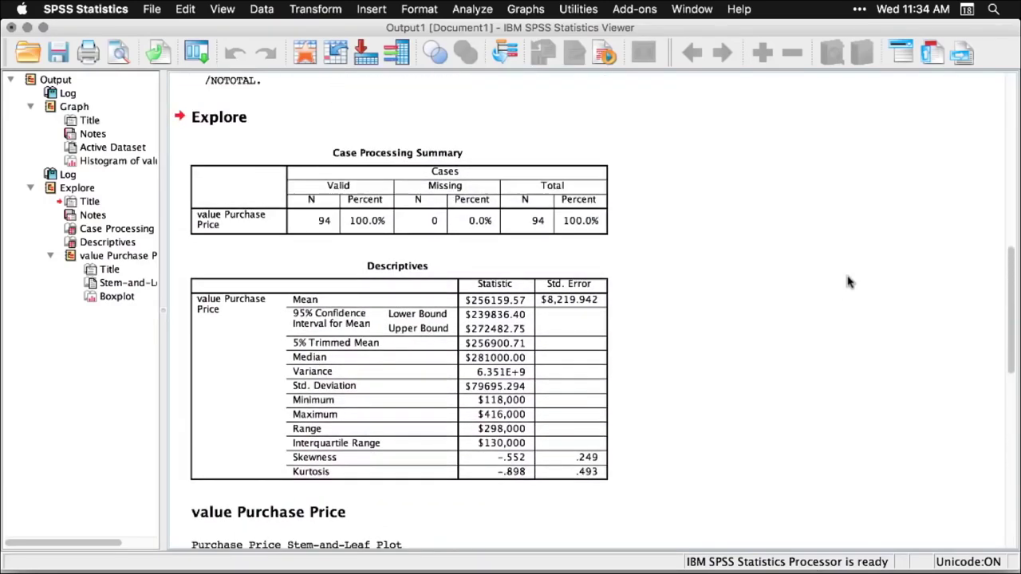
scroll(850, 281, up, 10)
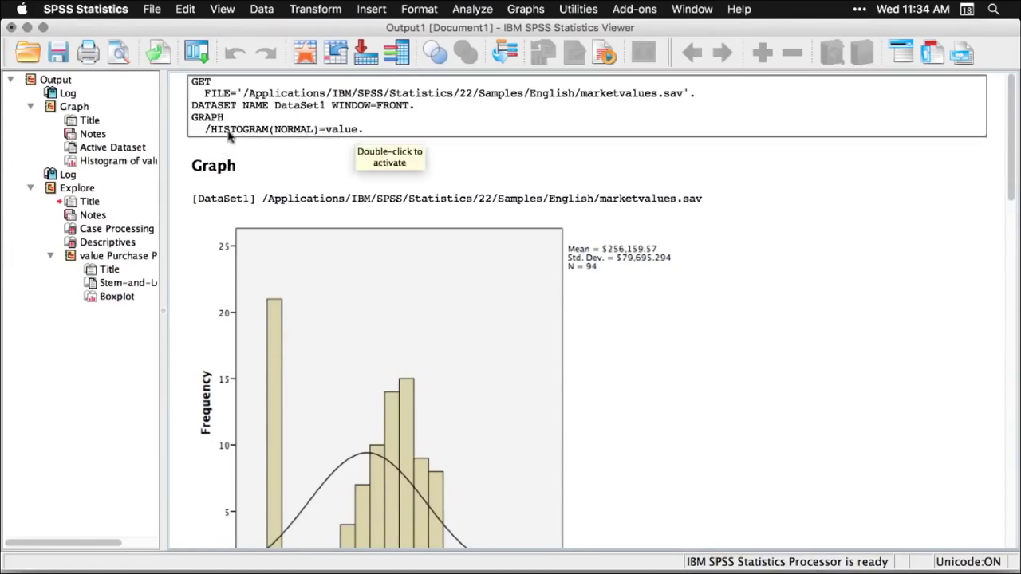
scroll(781, 347, down, 1)
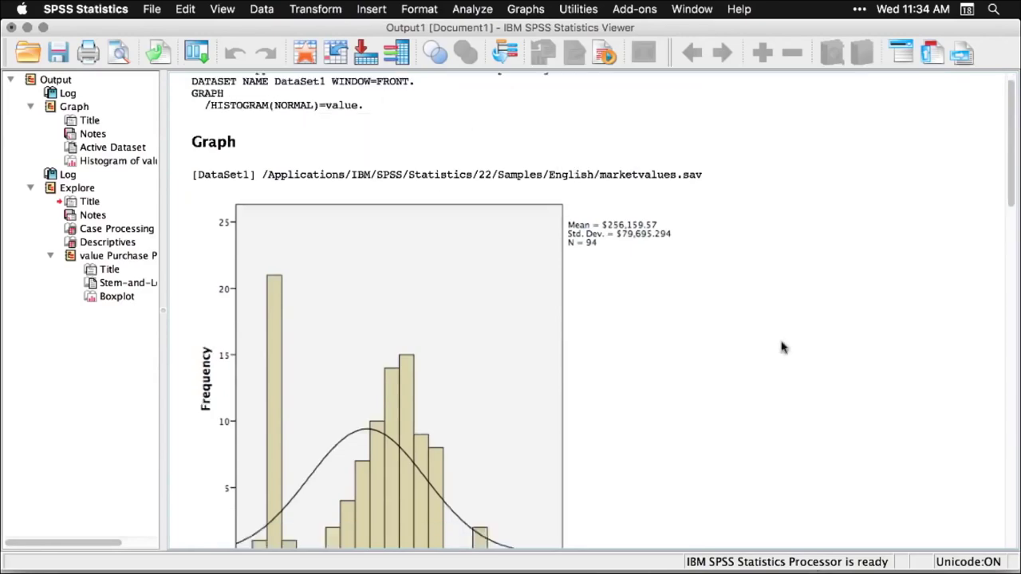
scroll(781, 347, down, 10)
scroll(780, 336, up, 3)
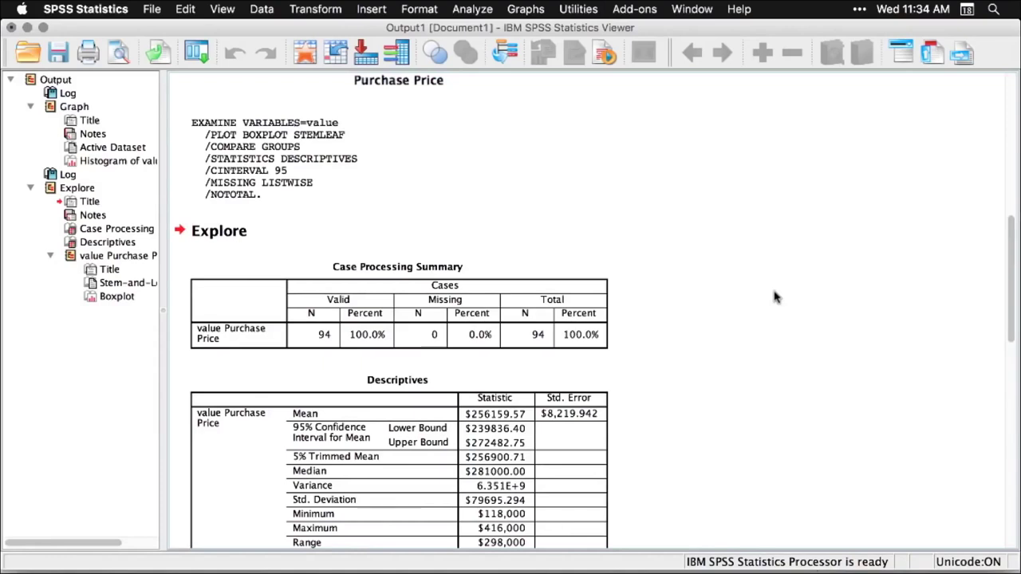
Create a new syntax file and collapse its error-tracking pane so the code area fills the window.
click(152, 10)
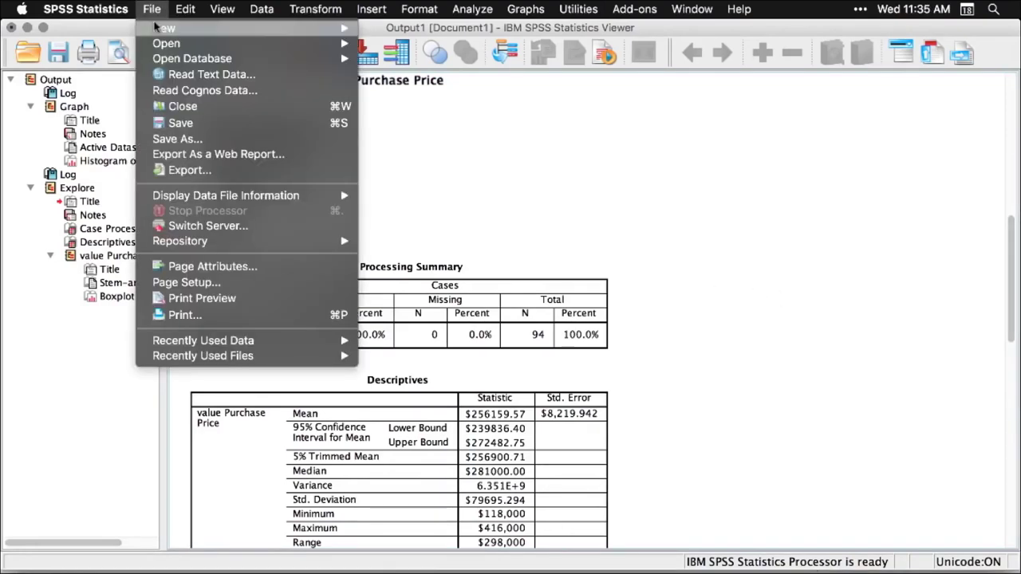
mouse_move(349, 30)
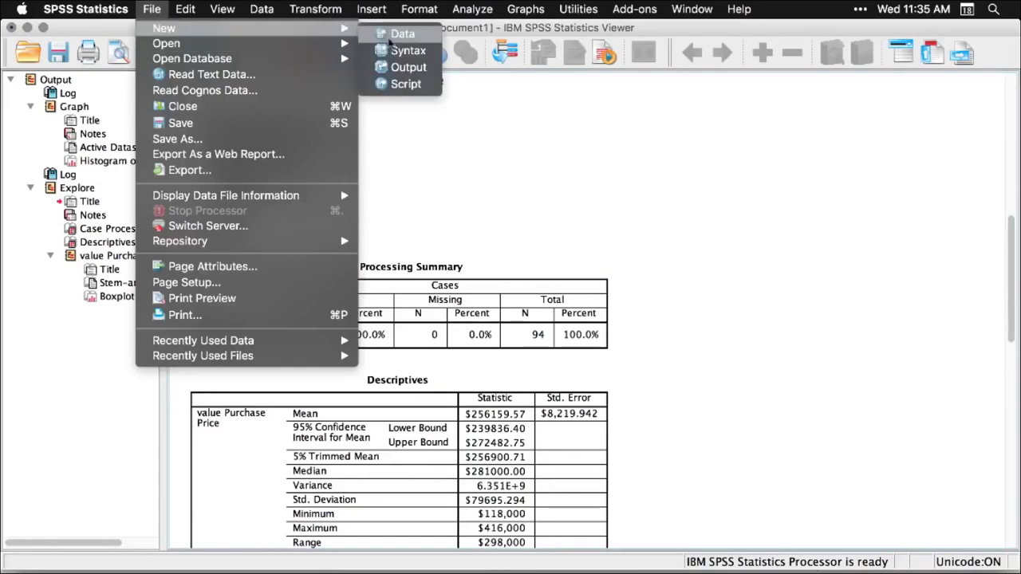
click(399, 51)
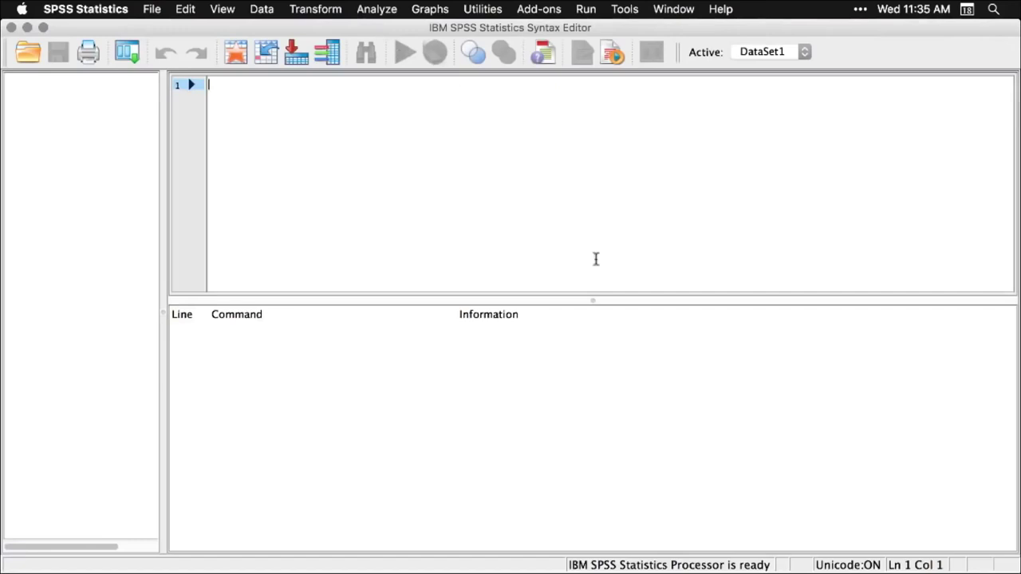
double_click(593, 301)
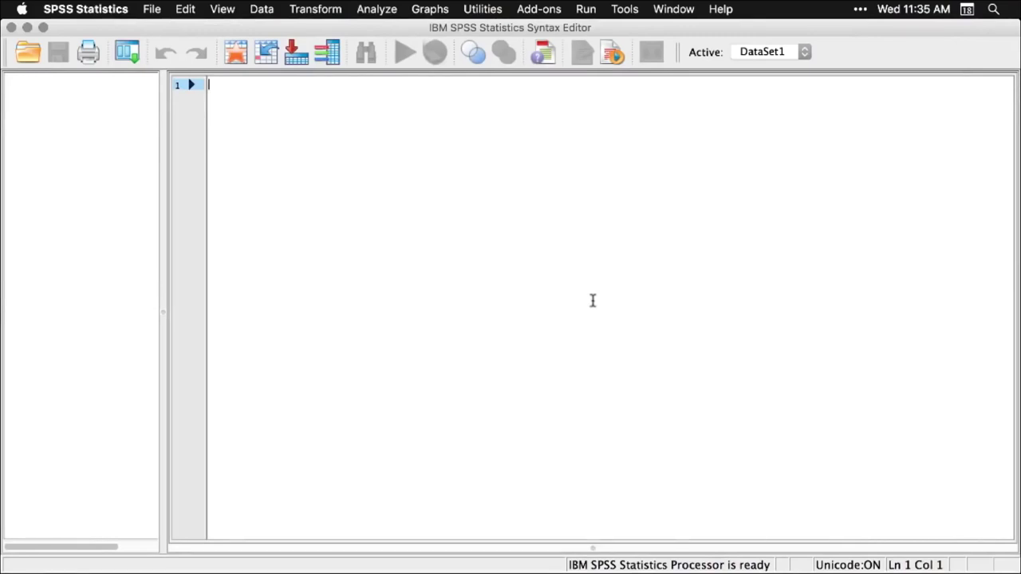
Paste the Explore command for Purchase Price into the syntax file instead of running it.
click(392, 14)
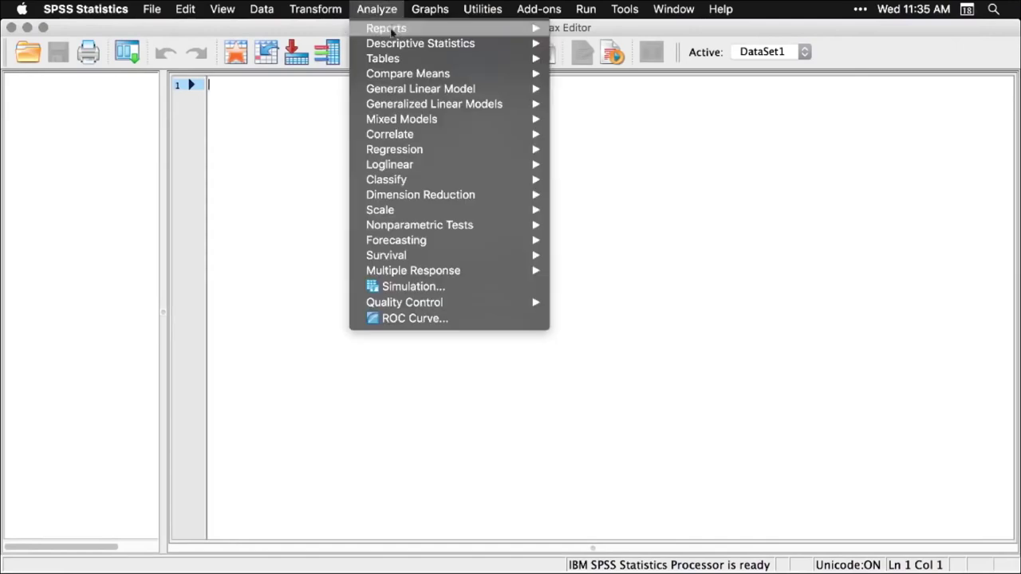
mouse_move(391, 42)
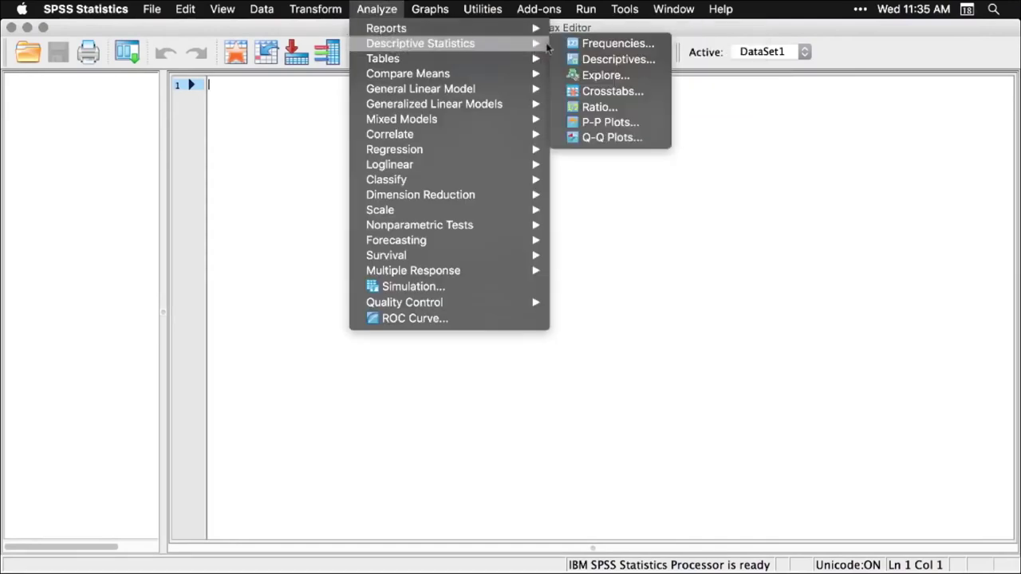
click(605, 75)
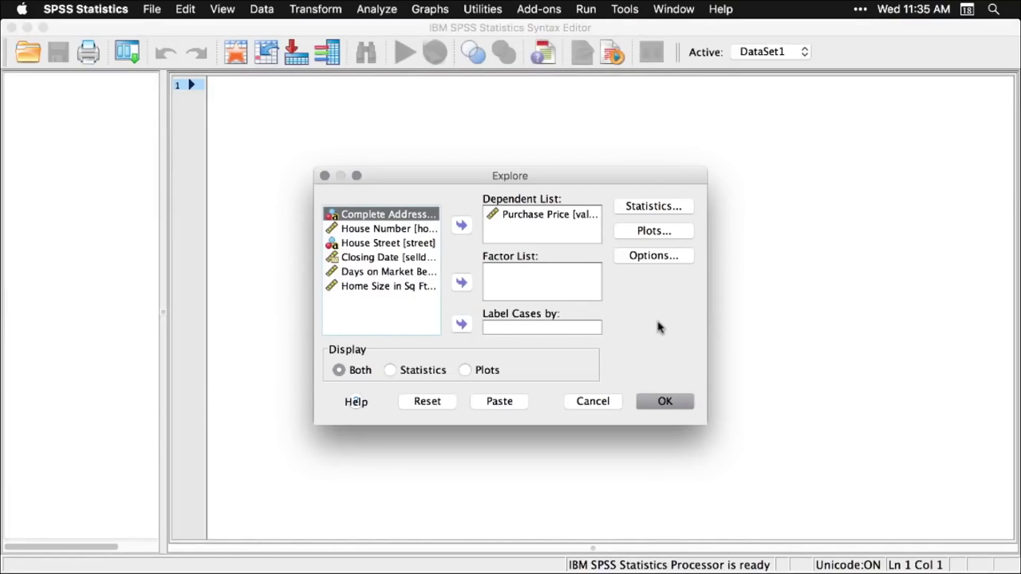
click(500, 402)
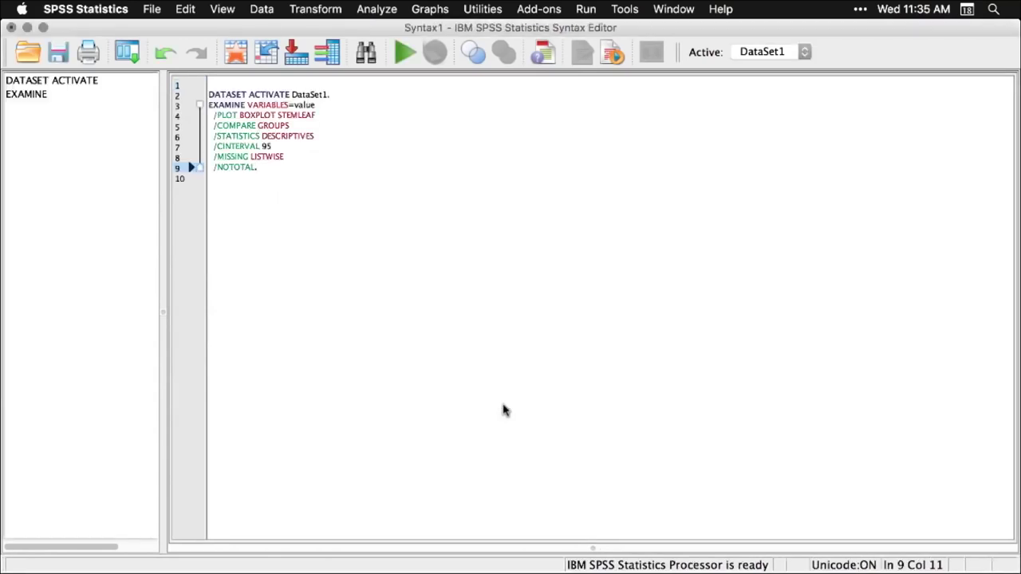
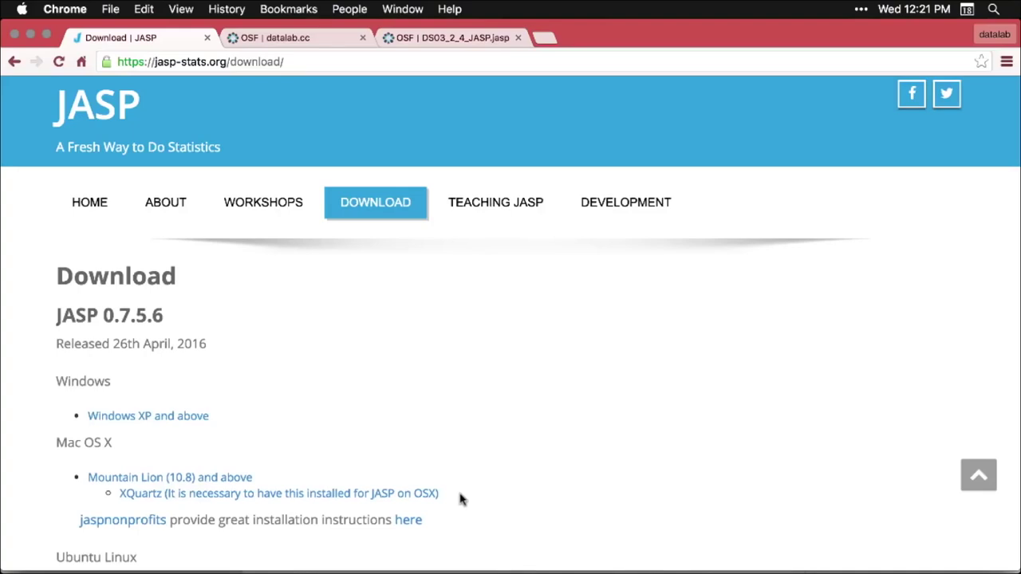
Switch to JASP, open the Big 5 example data set, and narrow the data pane to enlarge the results area.
scroll(460, 499, down, 5)
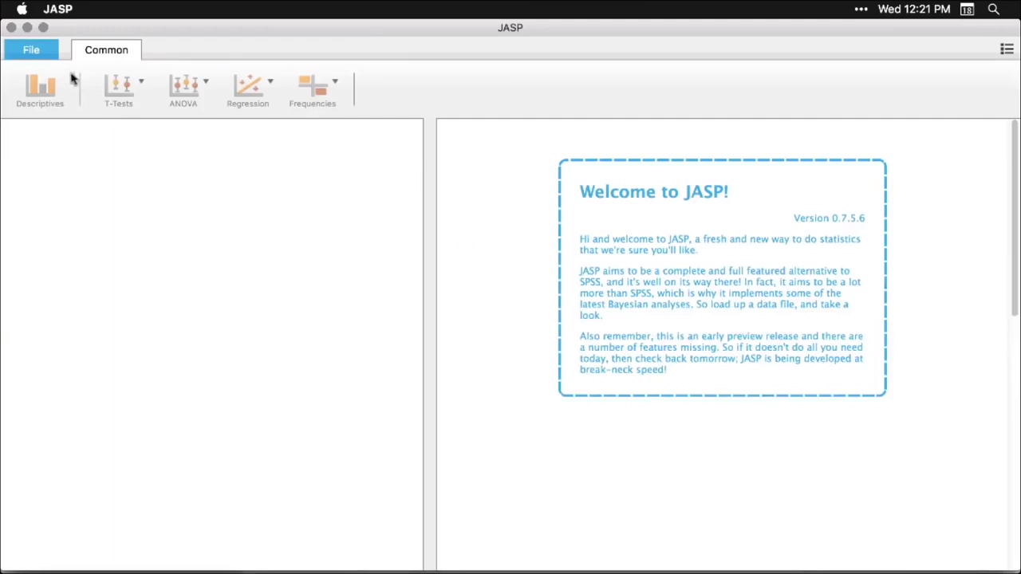
click(34, 53)
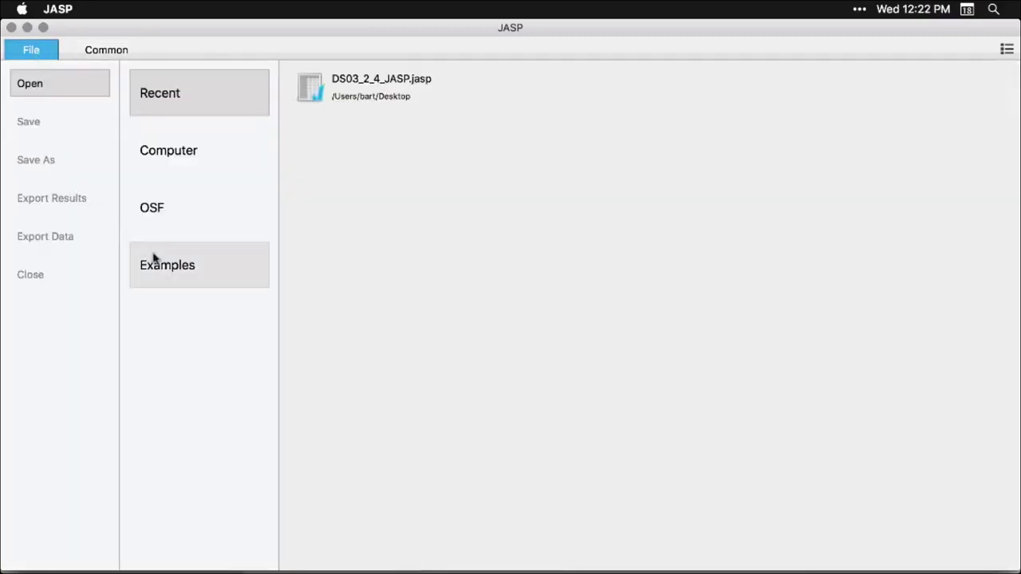
click(168, 272)
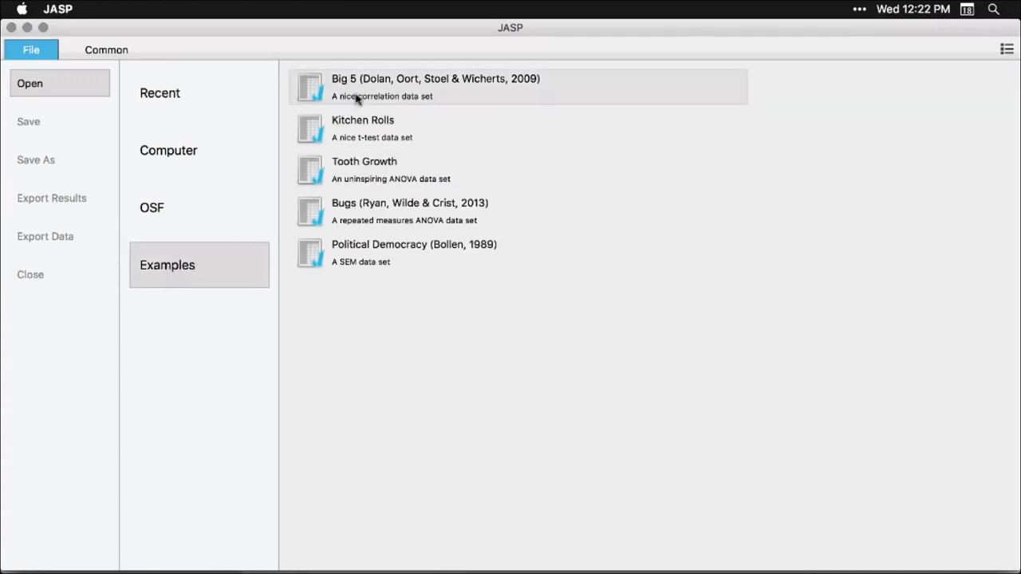
click(490, 100)
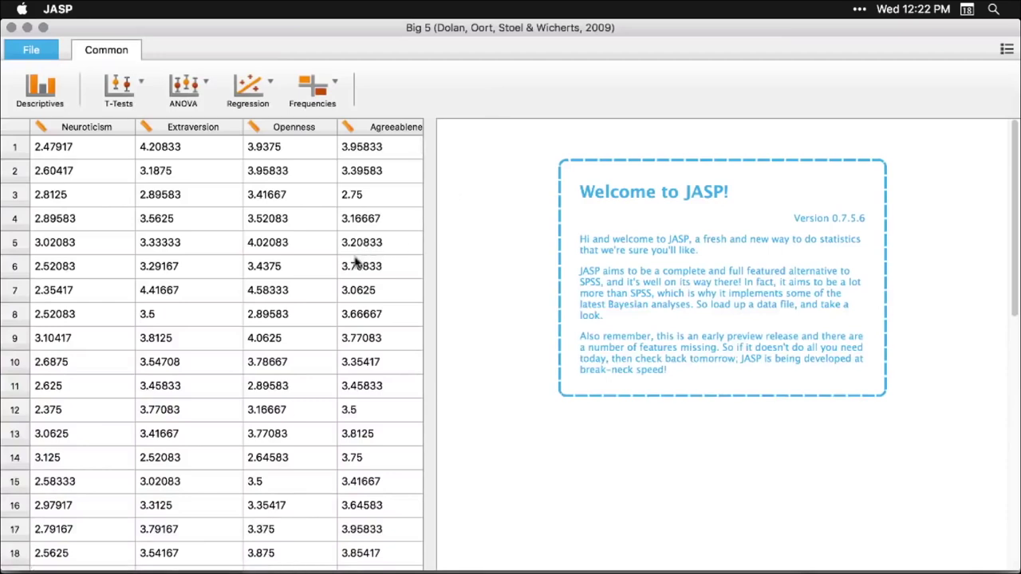
drag(428, 337, 377, 347)
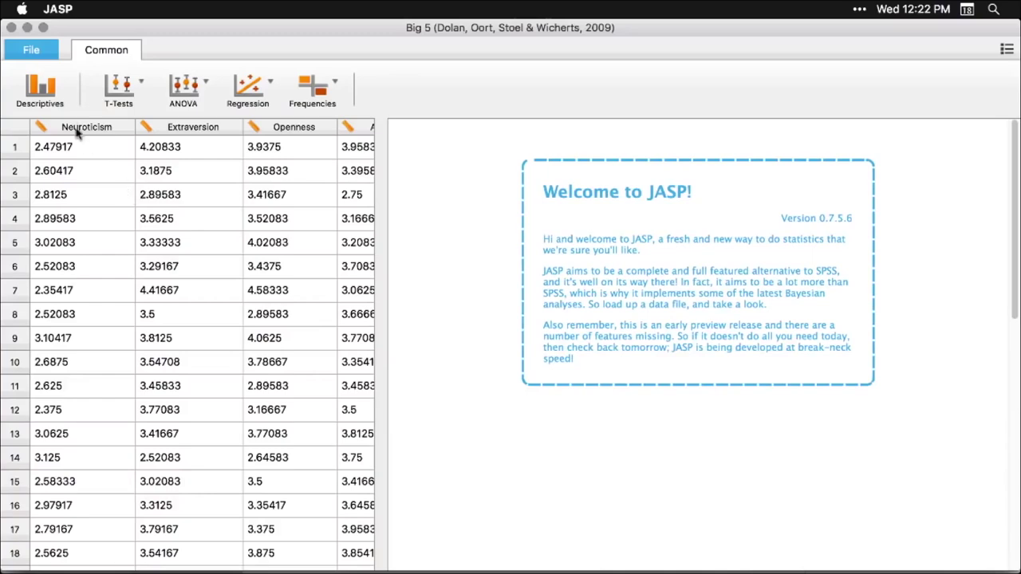
Compute descriptive statistics for all five variables, from Neuroticism through Conscientiousness.
click(44, 92)
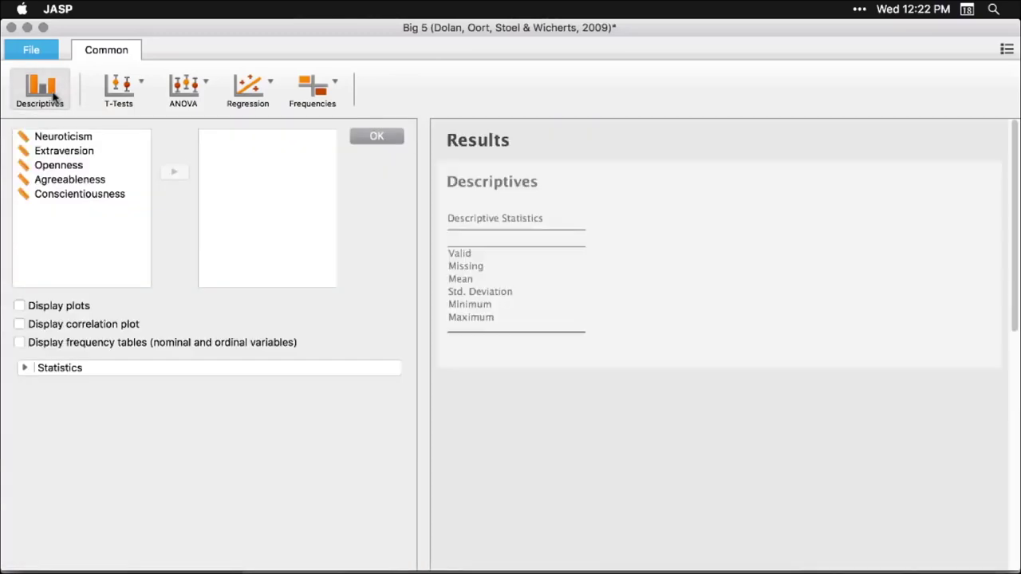
click(62, 141)
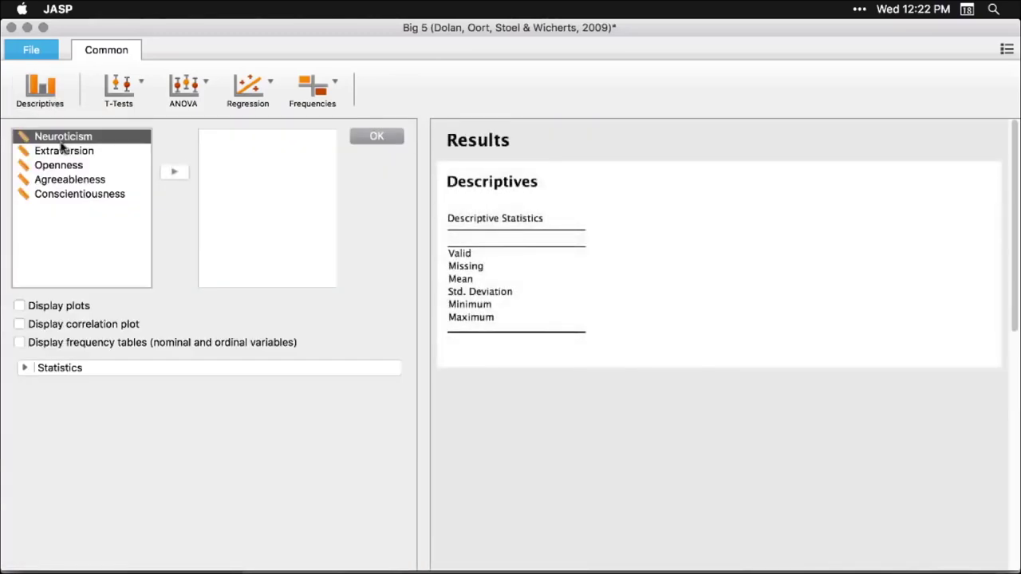
shift+click(58, 195)
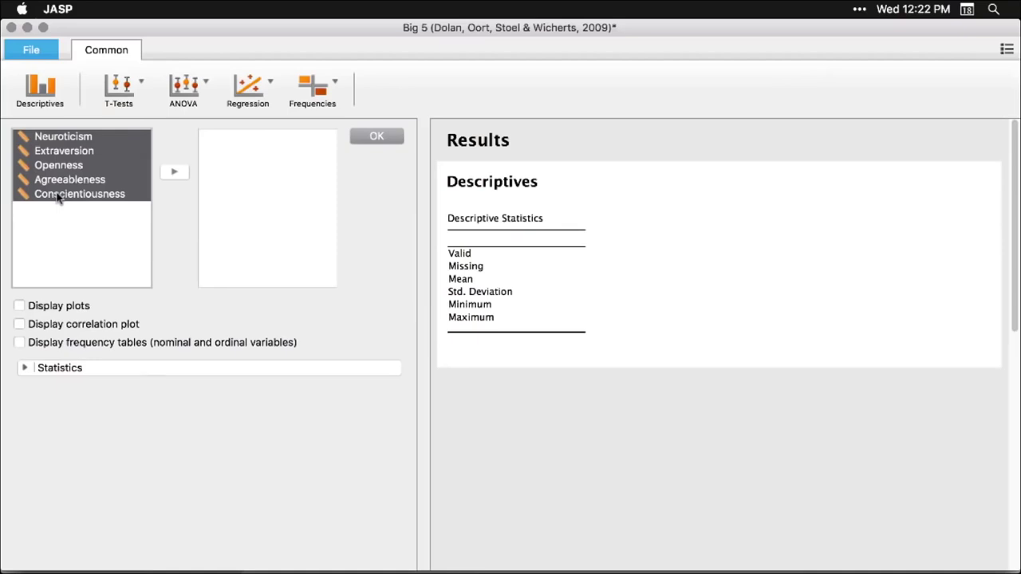
click(175, 174)
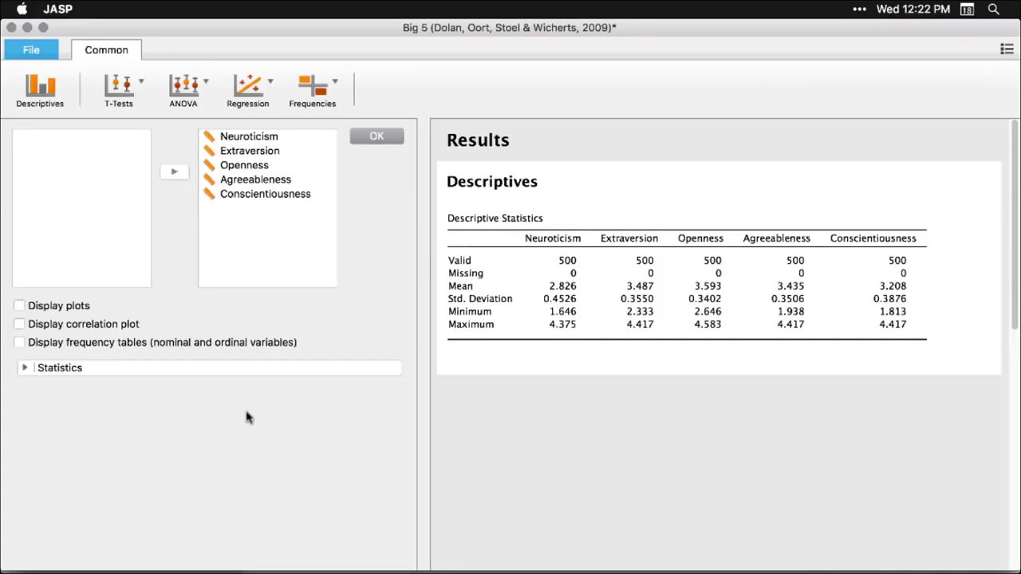
Add quartiles and the median to the descriptive statistics and display the distribution plots for all five variables.
click(24, 368)
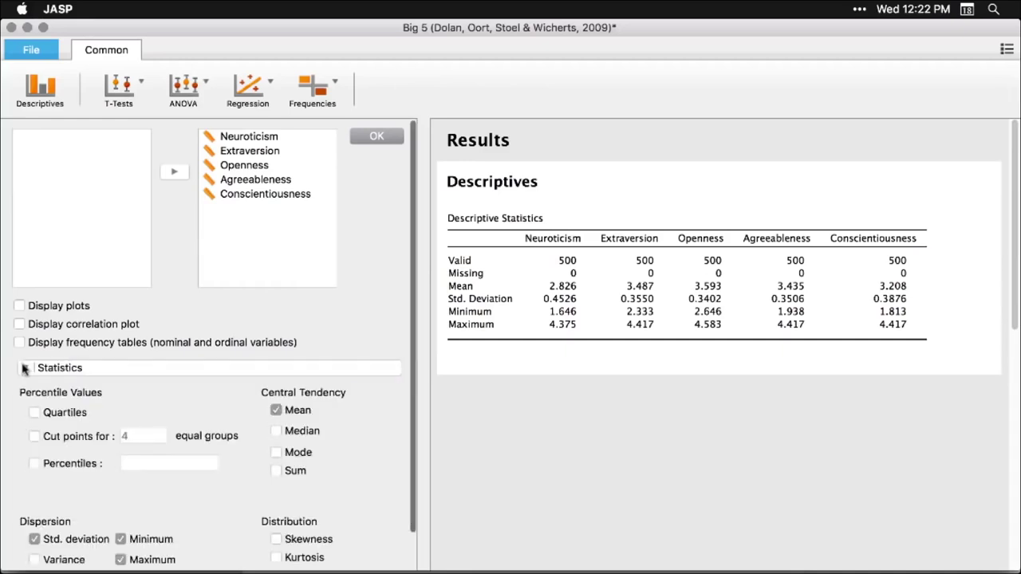
click(33, 413)
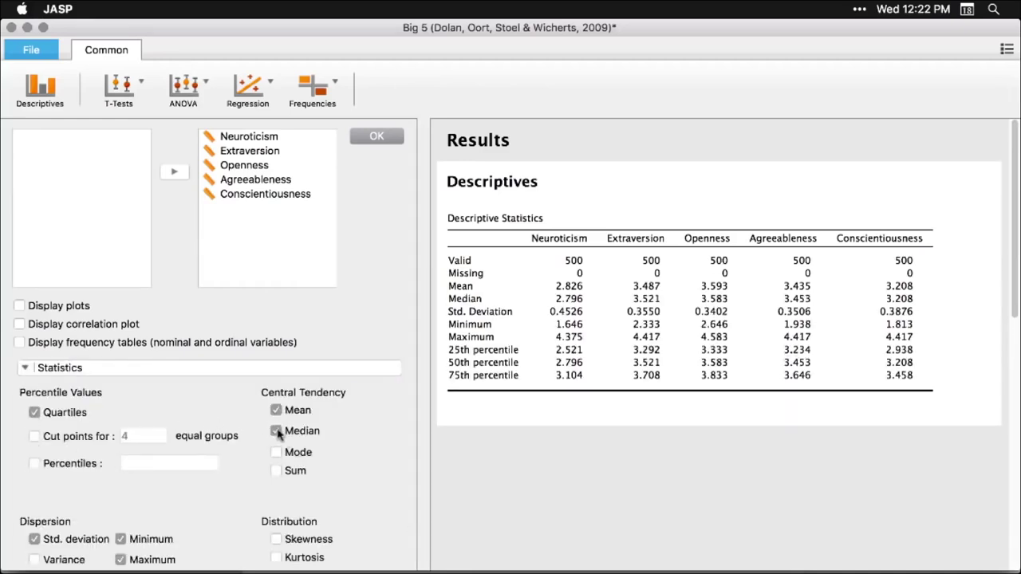
click(20, 306)
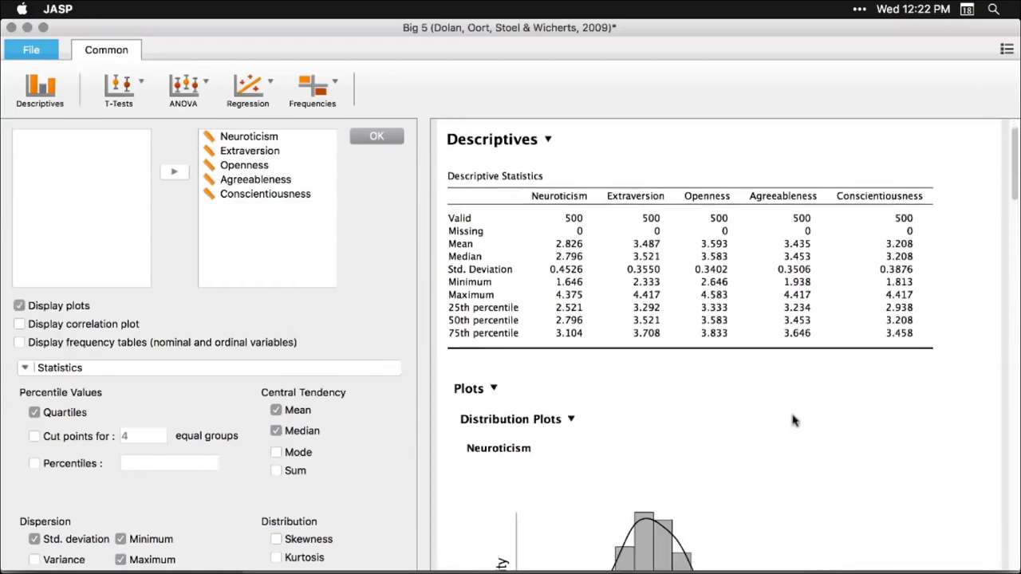
scroll(794, 420, down, 10)
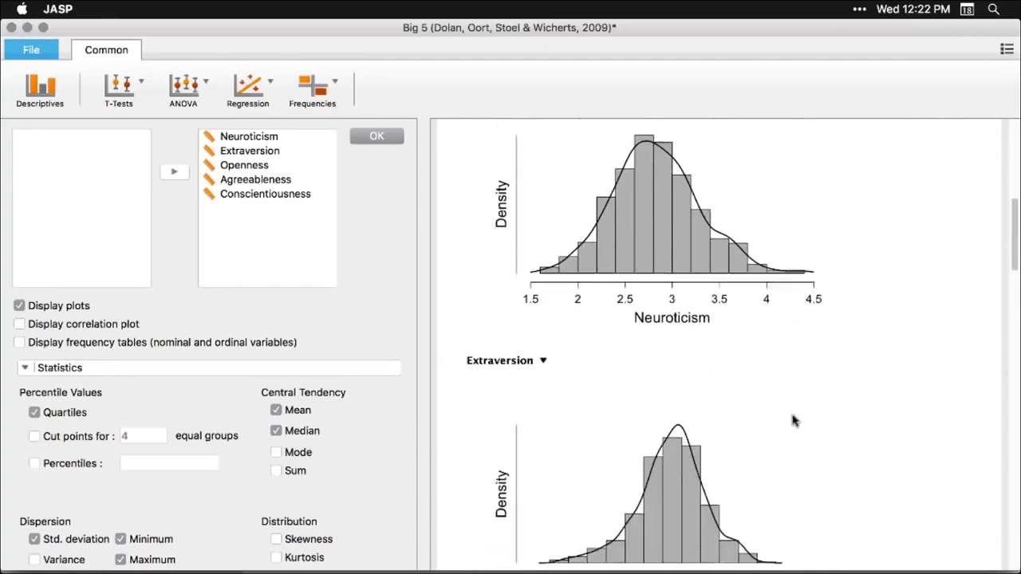
scroll(794, 420, down, 6)
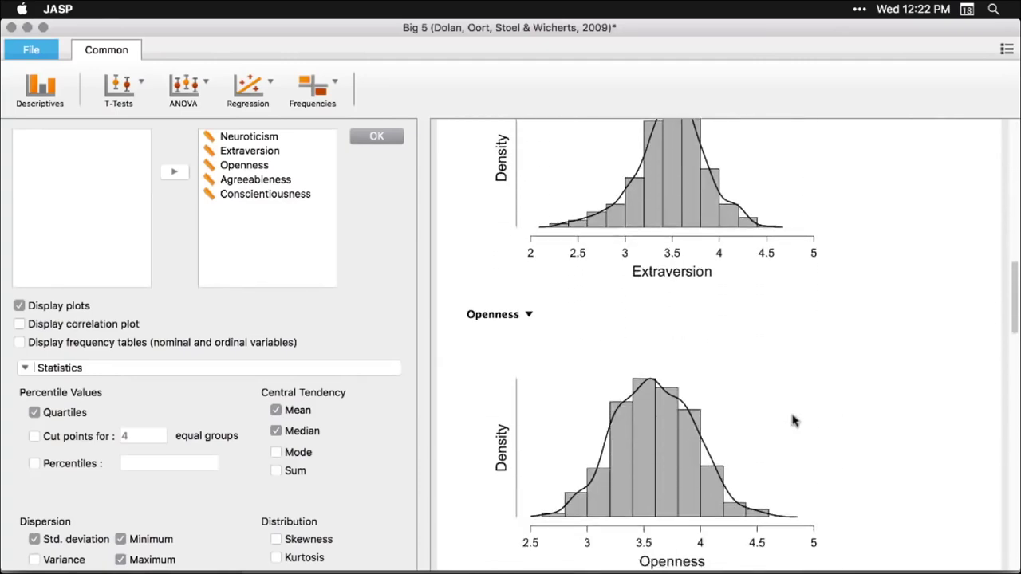
scroll(794, 420, up, 15)
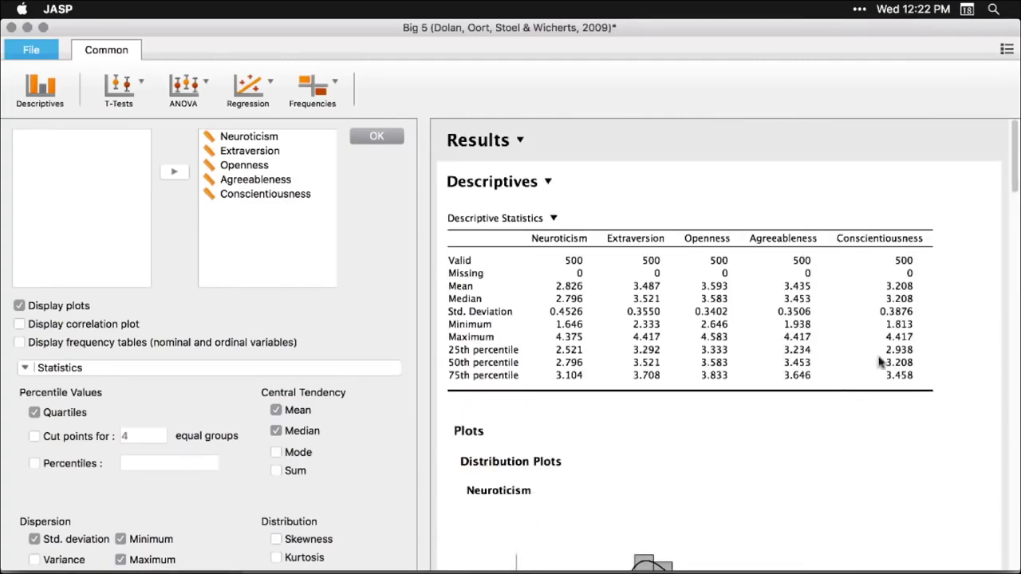
Shrink the distribution plots to thumbnails that sit side by side, and enlarge them to a medium size.
scroll(700, 509, down, 5)
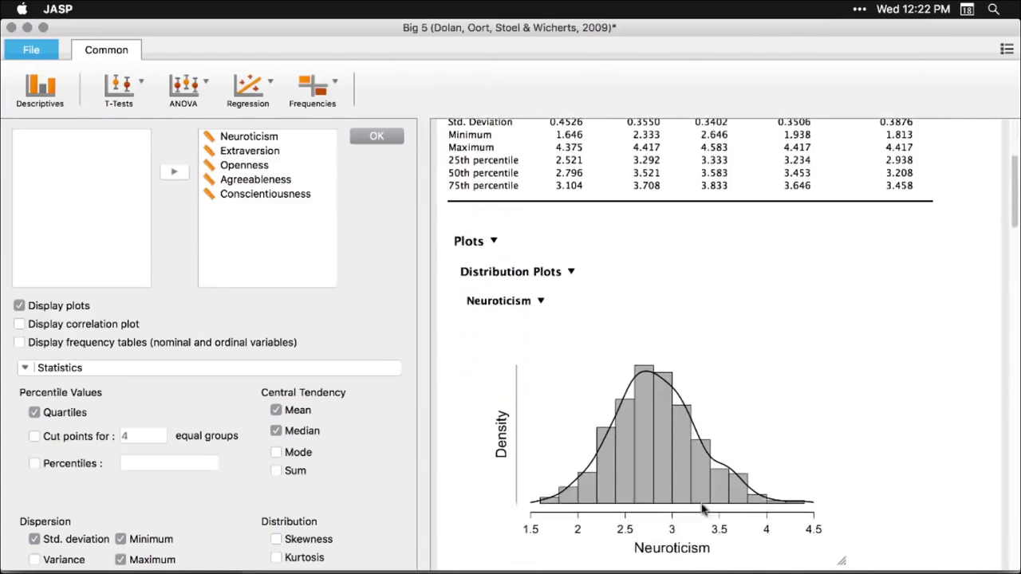
drag(841, 560, 588, 435)
scroll(836, 461, down, 4)
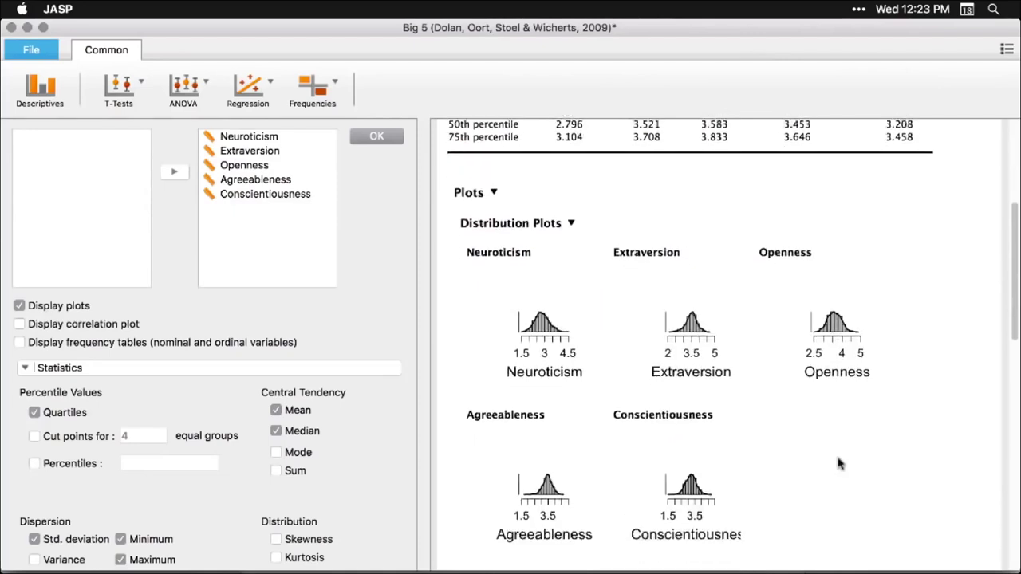
scroll(837, 463, down, 1)
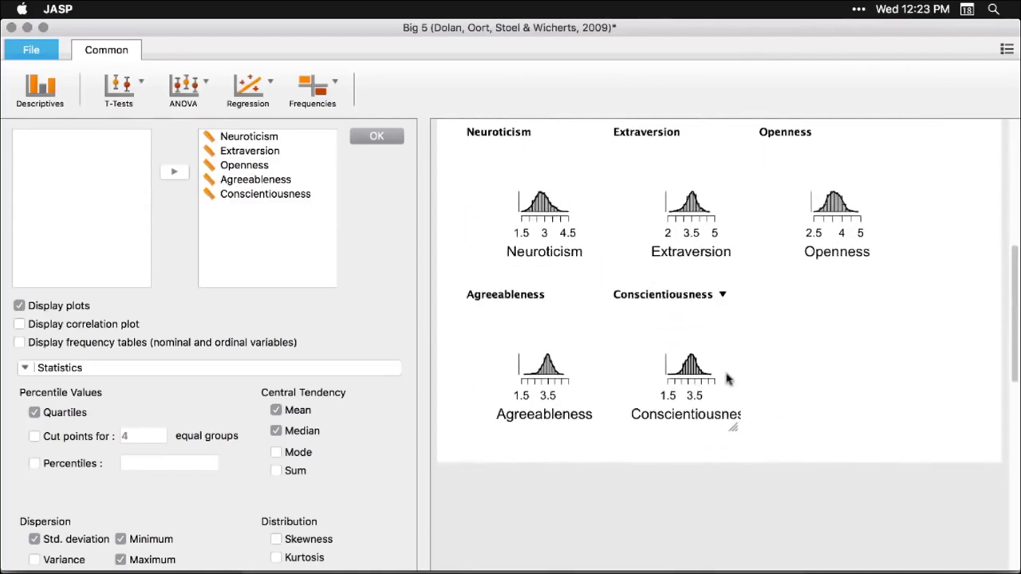
scroll(728, 380, up, 4)
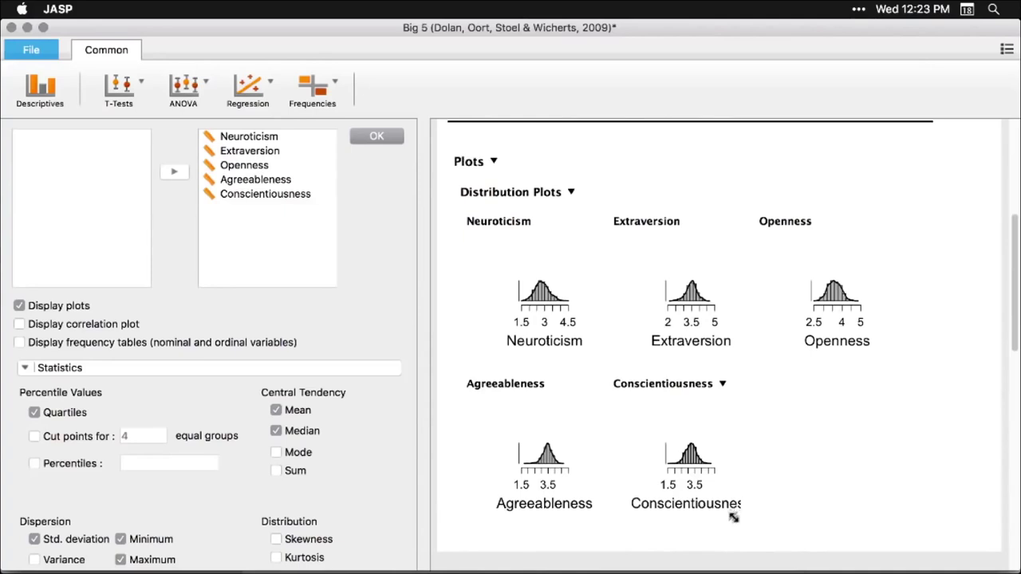
drag(733, 518, 794, 551)
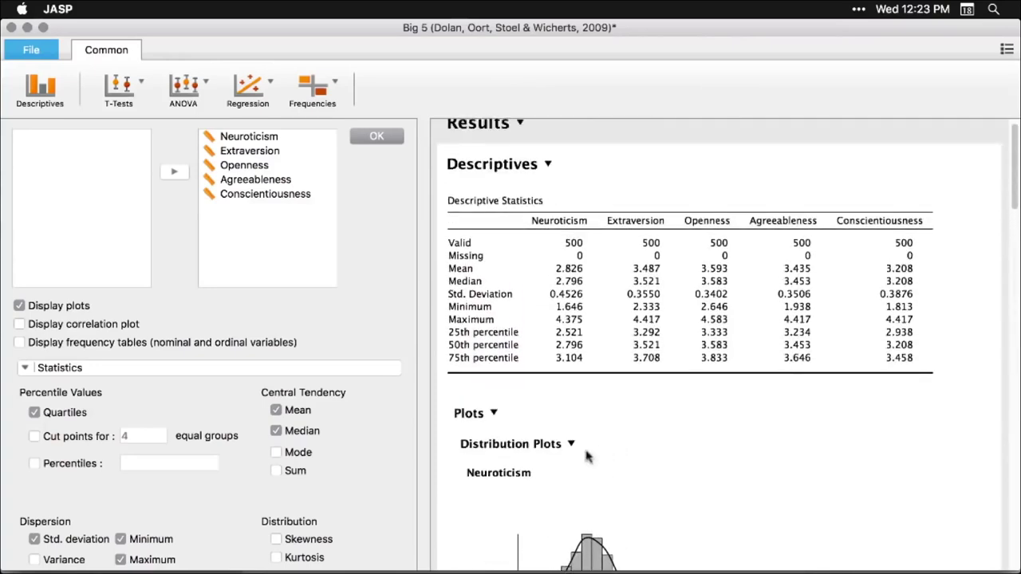
Collapse the Distribution Plots section in the results and close the analysis options to show the data table.
click(569, 445)
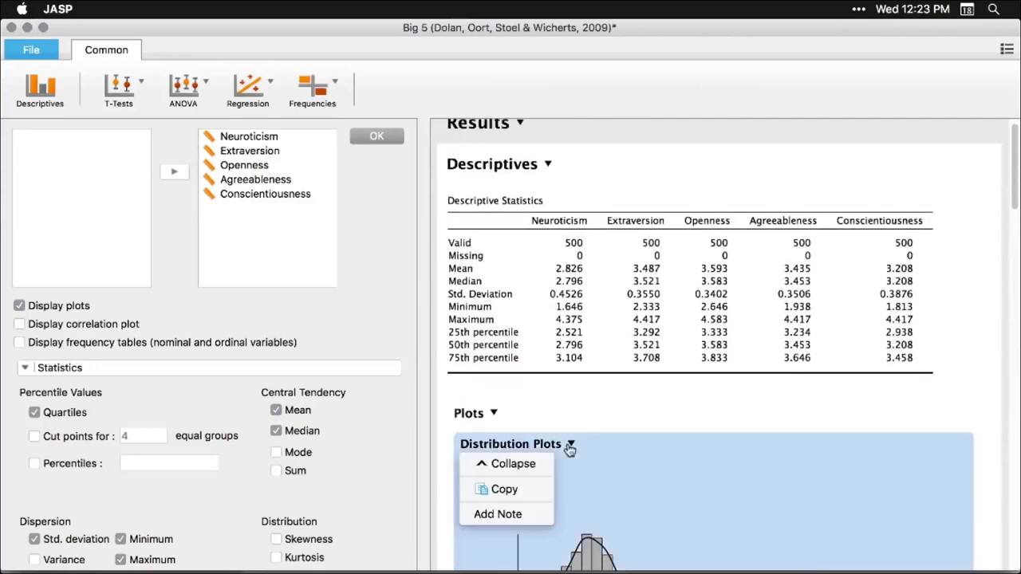
click(515, 470)
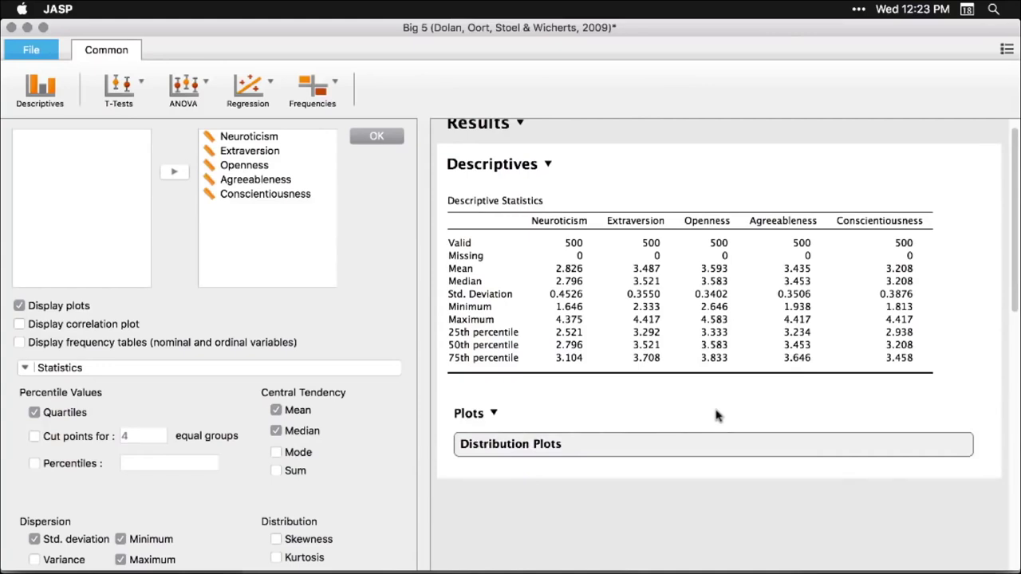
click(639, 525)
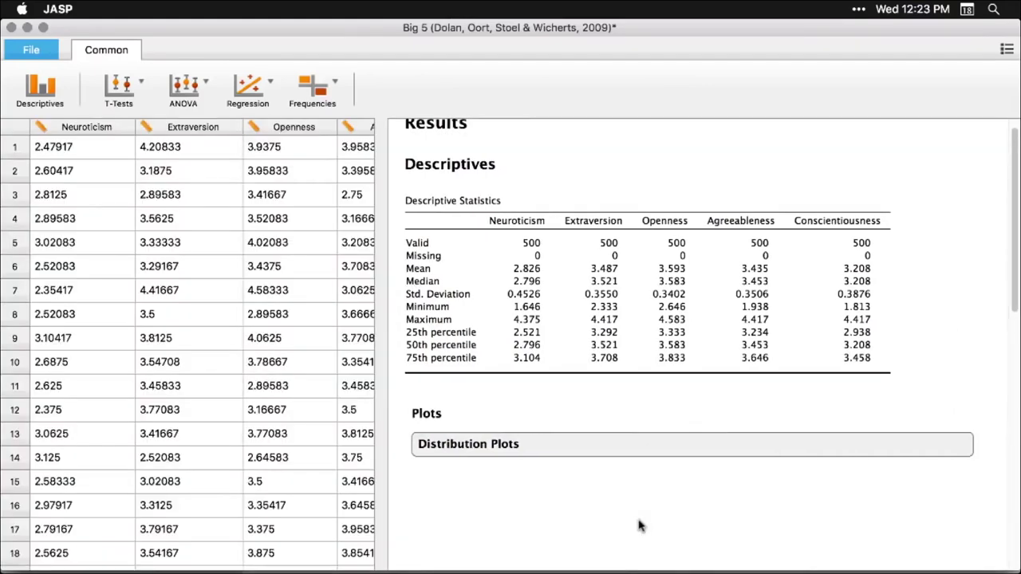
scroll(657, 447, up, 1)
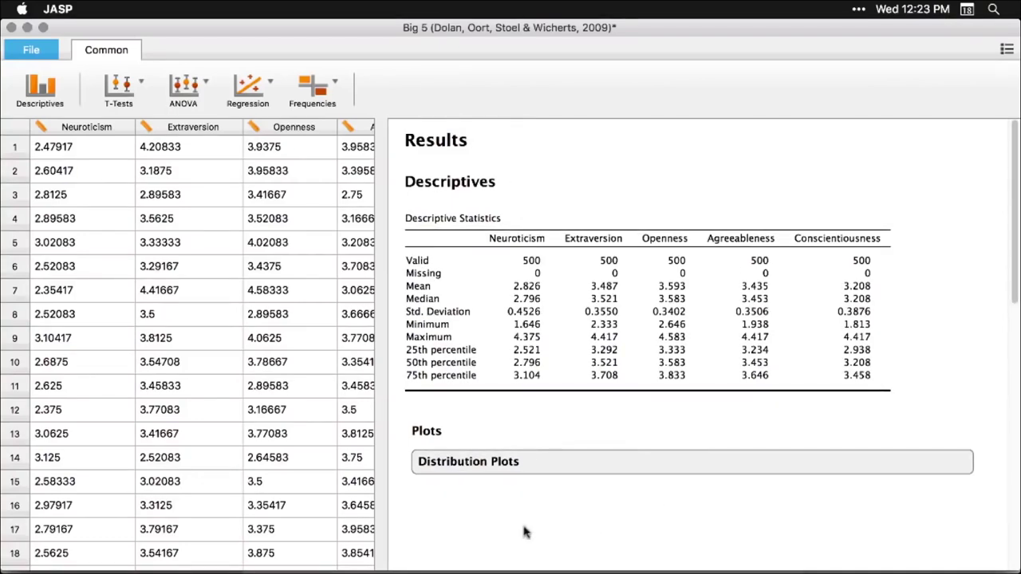
Reopen the Descriptives analysis from its results table and add skewness and kurtosis.
click(600, 301)
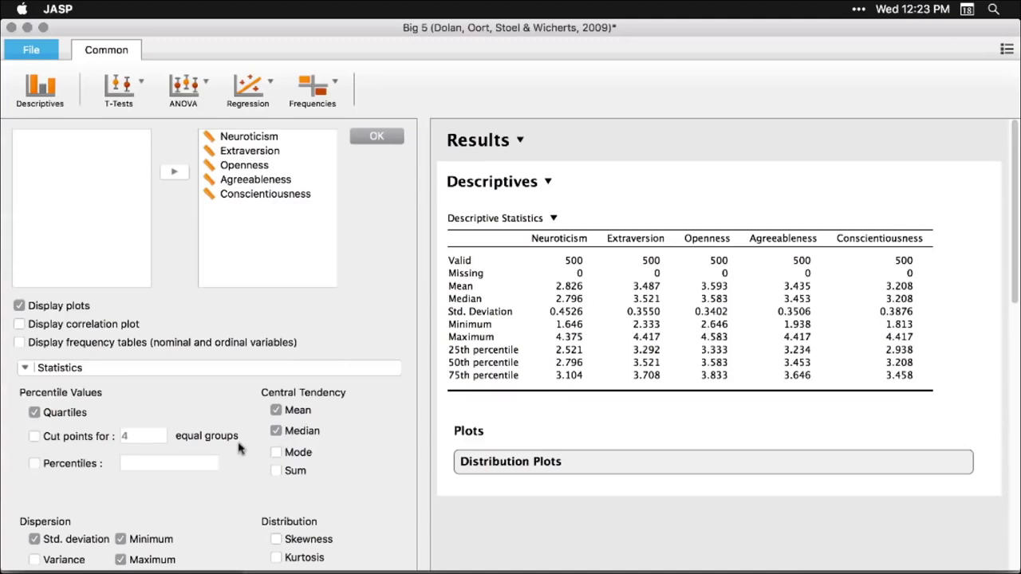
scroll(262, 489, down, 2)
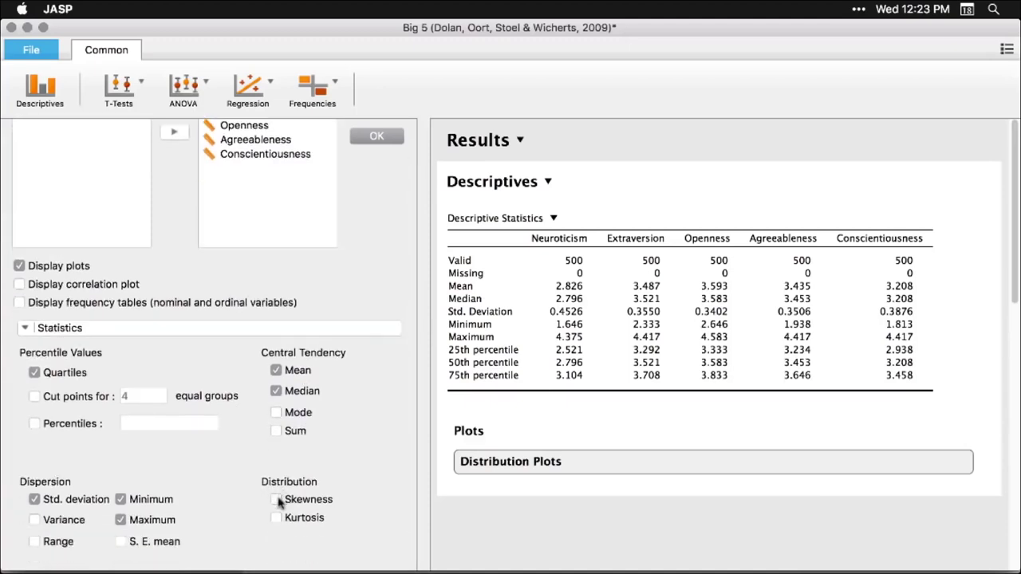
click(276, 499)
click(276, 518)
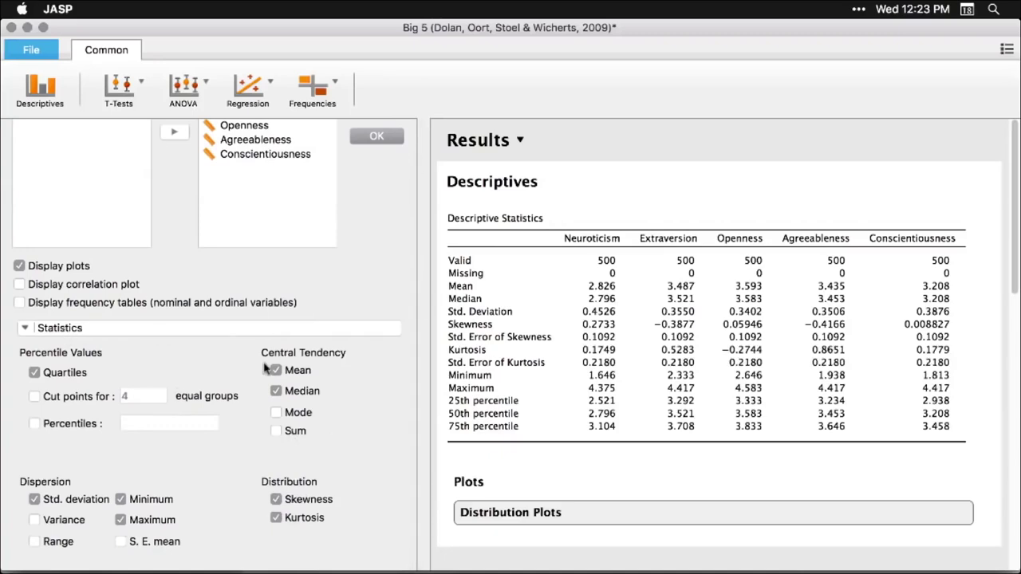
Close the analysis options, expand the Distribution Plots section, and reopen the options from the Neuroticism plot.
click(743, 145)
scroll(720, 335, down, 5)
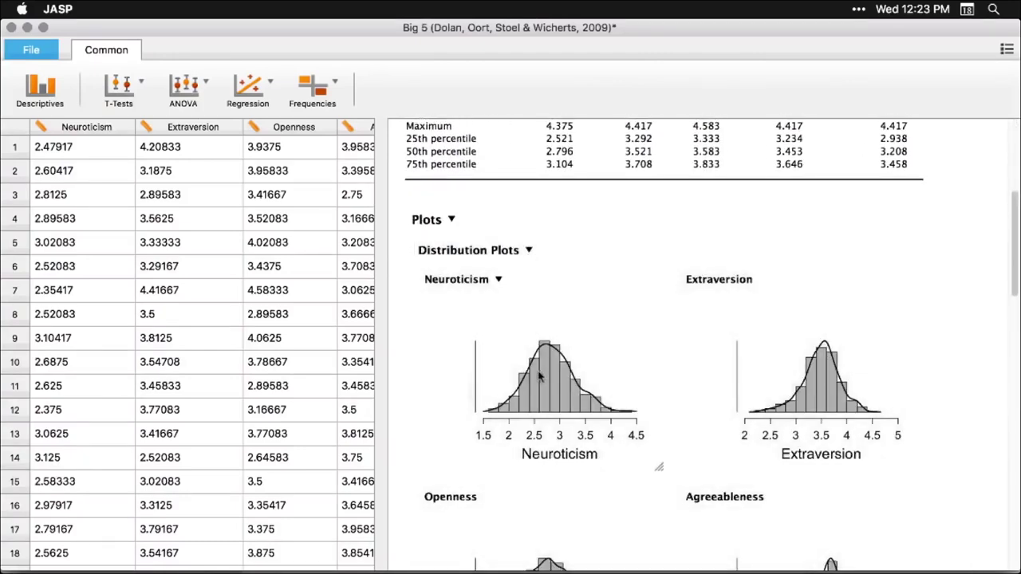
click(539, 376)
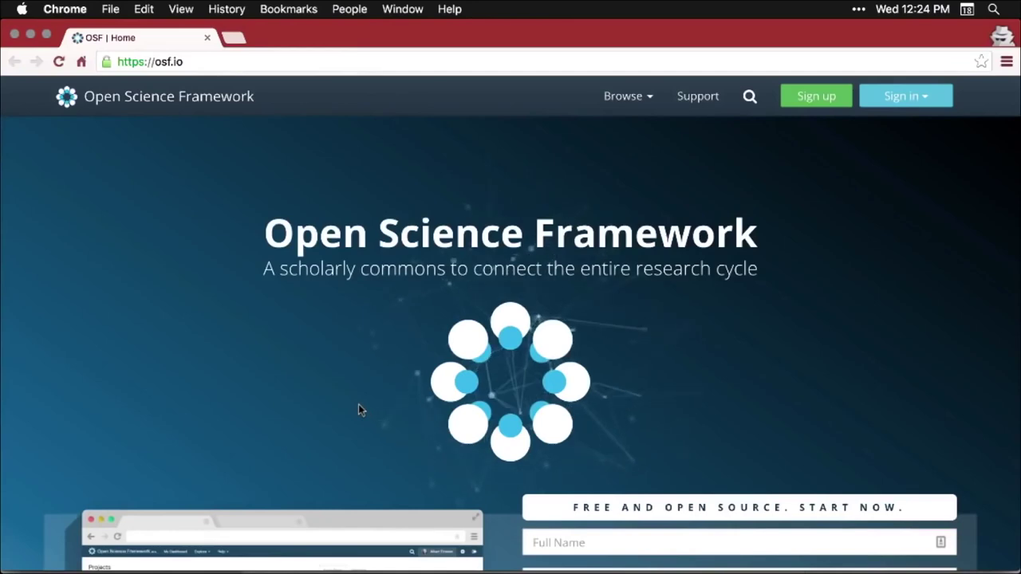
In Chrome, examine the Open Science Framework home page, from the sign-up form to project features and third-party integrations.
scroll(358, 409, down, 5)
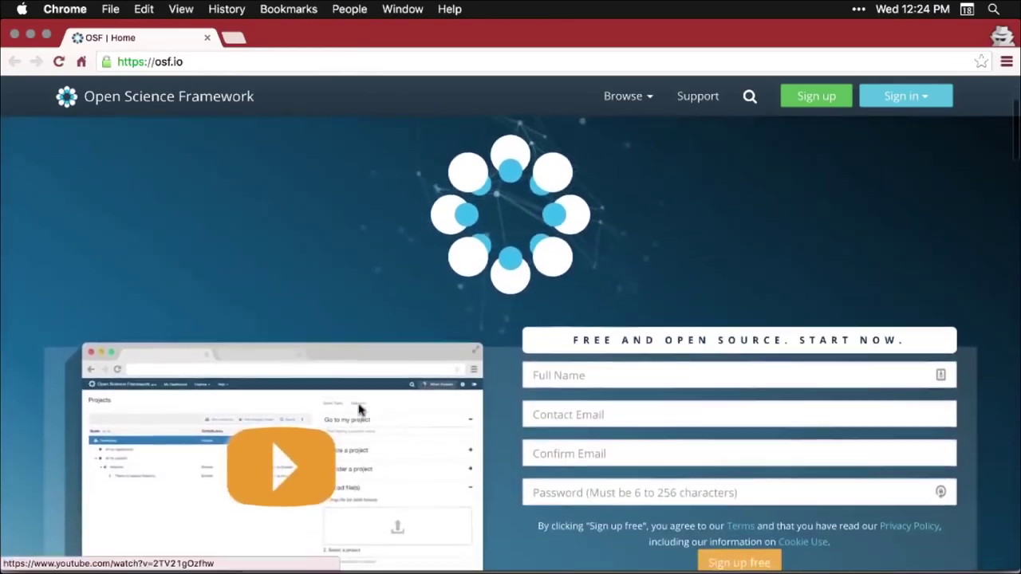
scroll(358, 409, down, 3)
scroll(359, 410, down, 2)
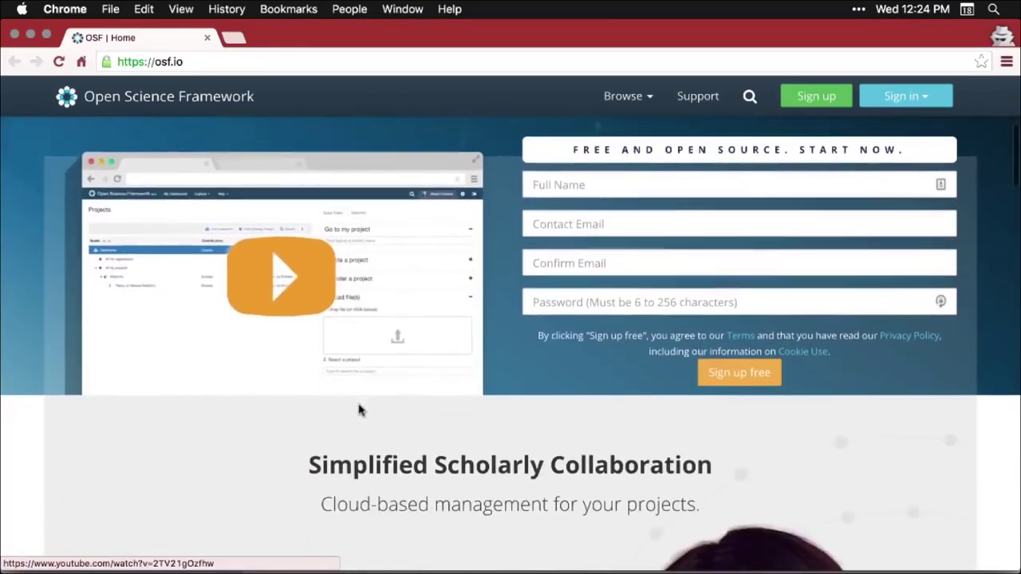
scroll(358, 410, down, 1)
scroll(358, 409, down, 4)
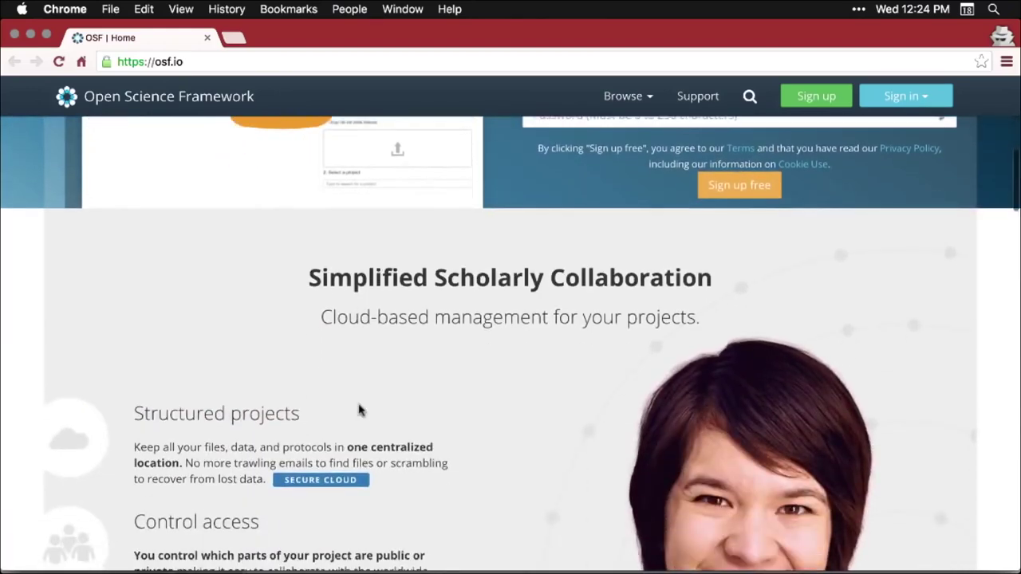
scroll(358, 409, down, 6)
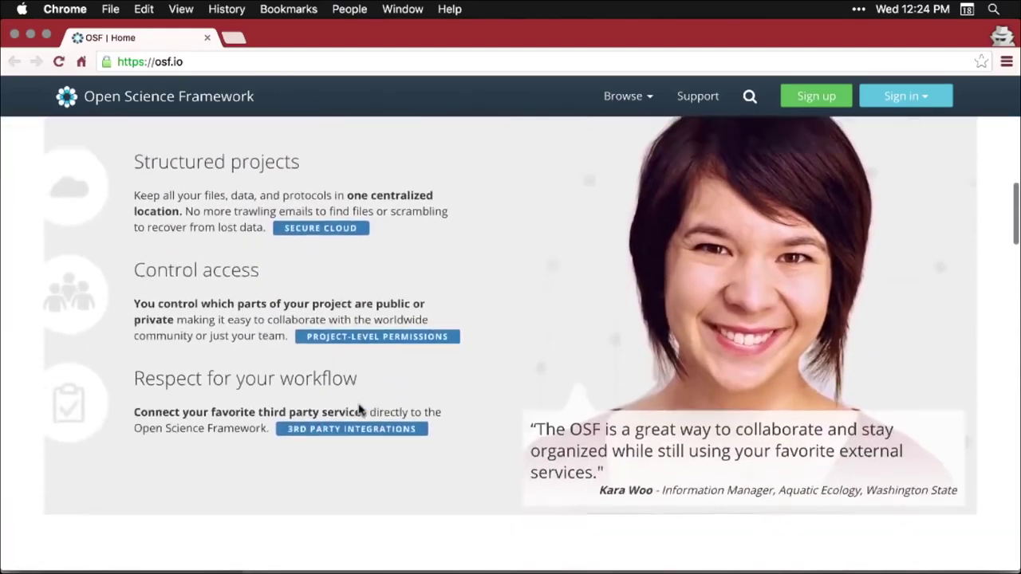
scroll(359, 409, down, 7)
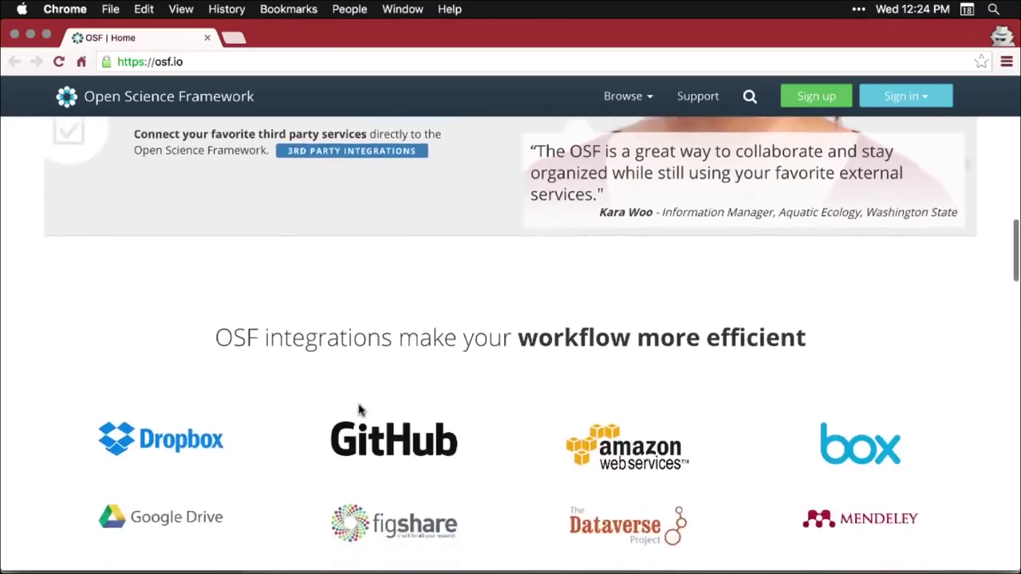
scroll(358, 410, down, 1)
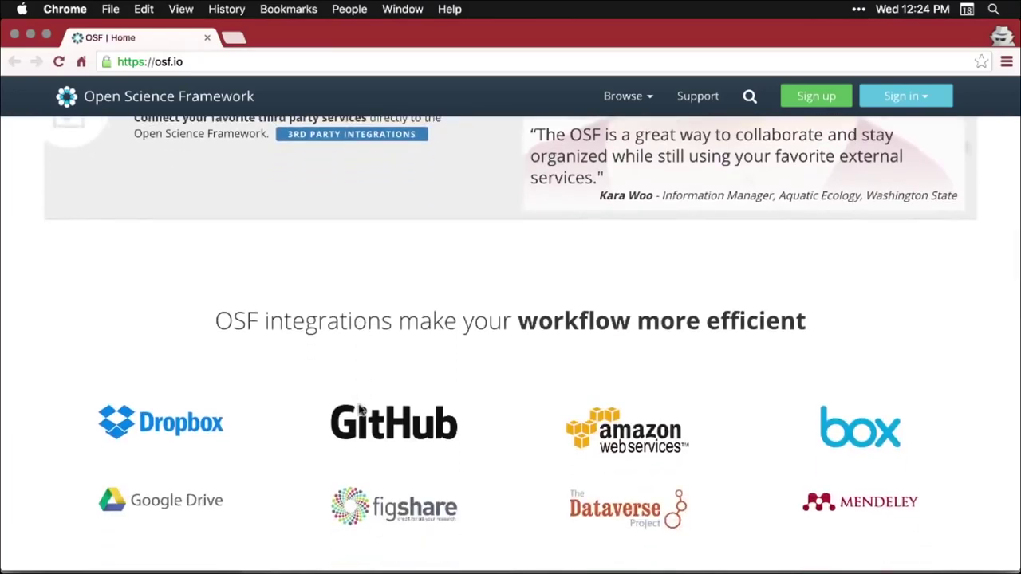
scroll(358, 409, down, 3)
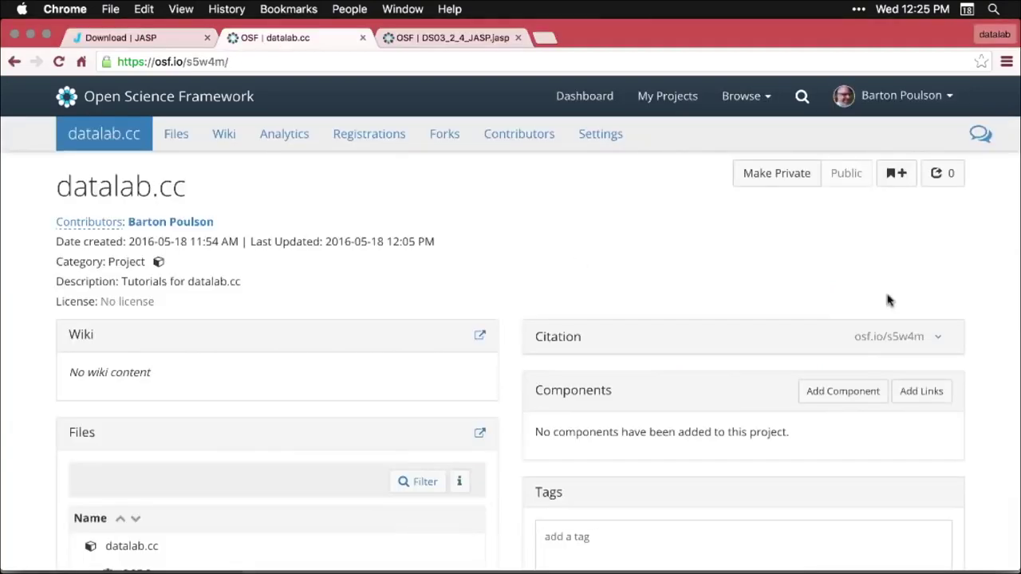
Examine the public datalab.cc project page on OSF, down to the files in OSF Storage.
scroll(957, 303, down, 1)
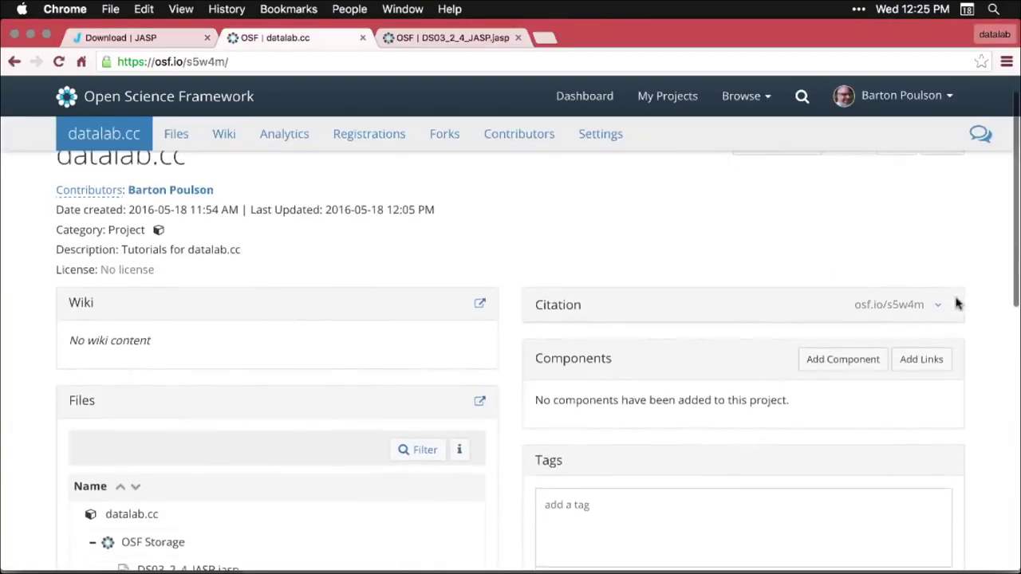
scroll(957, 303, down, 3)
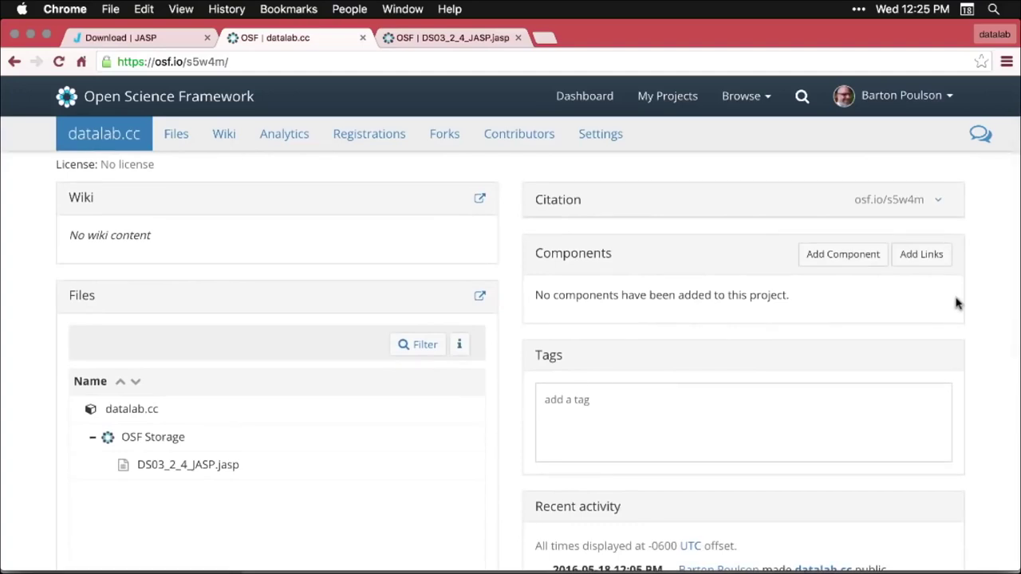
scroll(957, 303, down, 2)
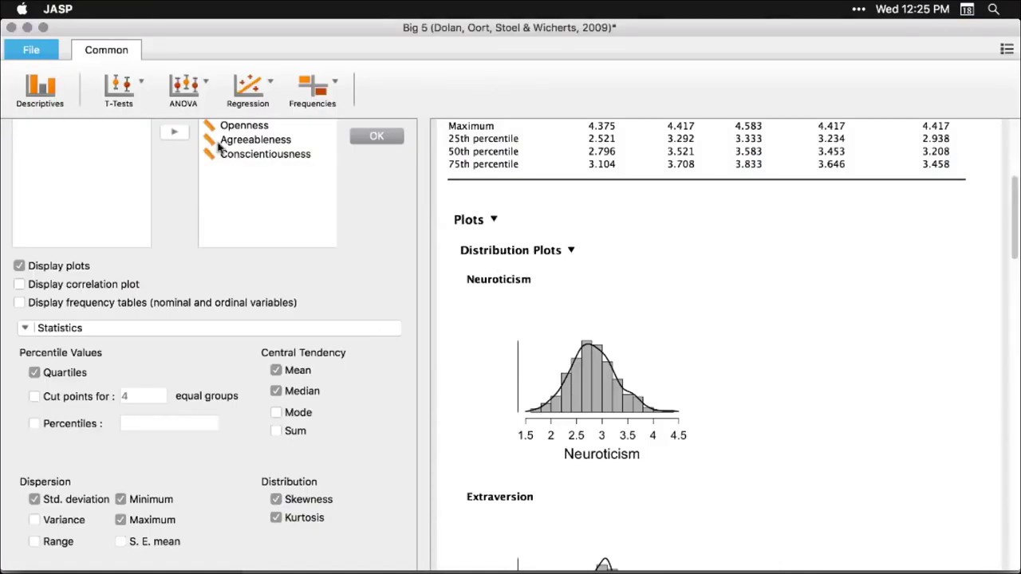
Open the saved analysis DS03_2_4_JASP.jasp from the Desktop folder on the computer.
click(32, 50)
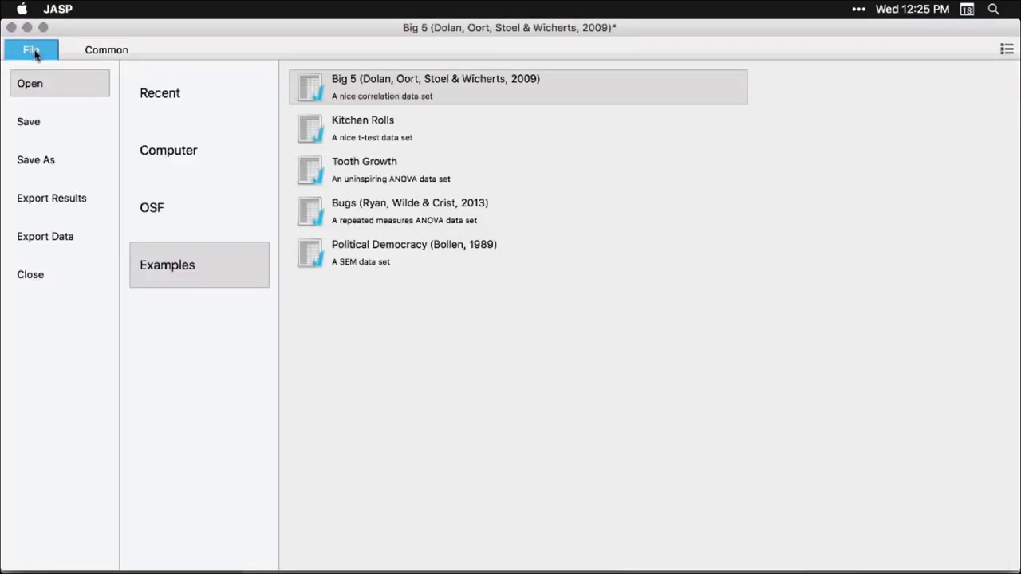
click(168, 157)
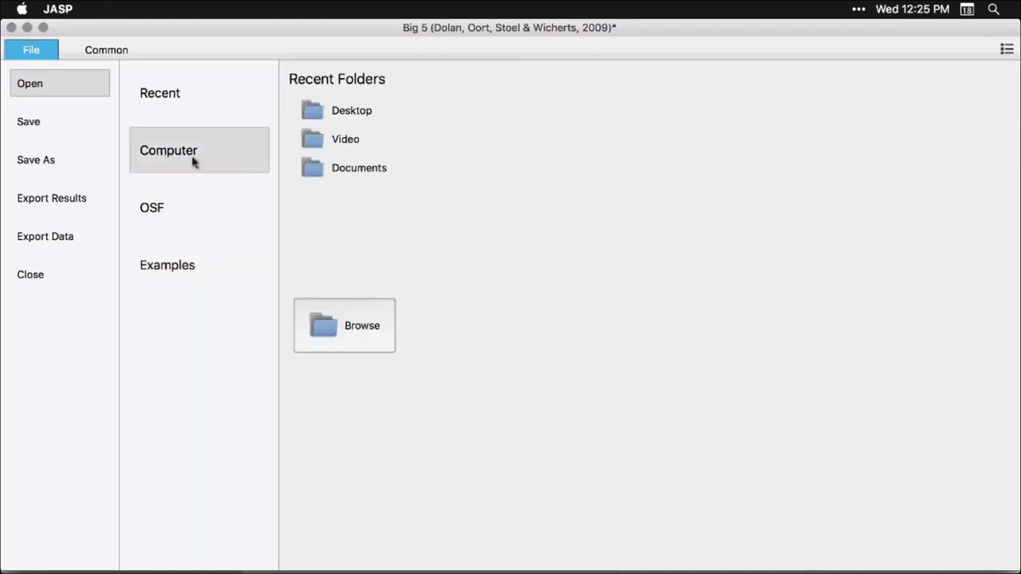
click(350, 176)
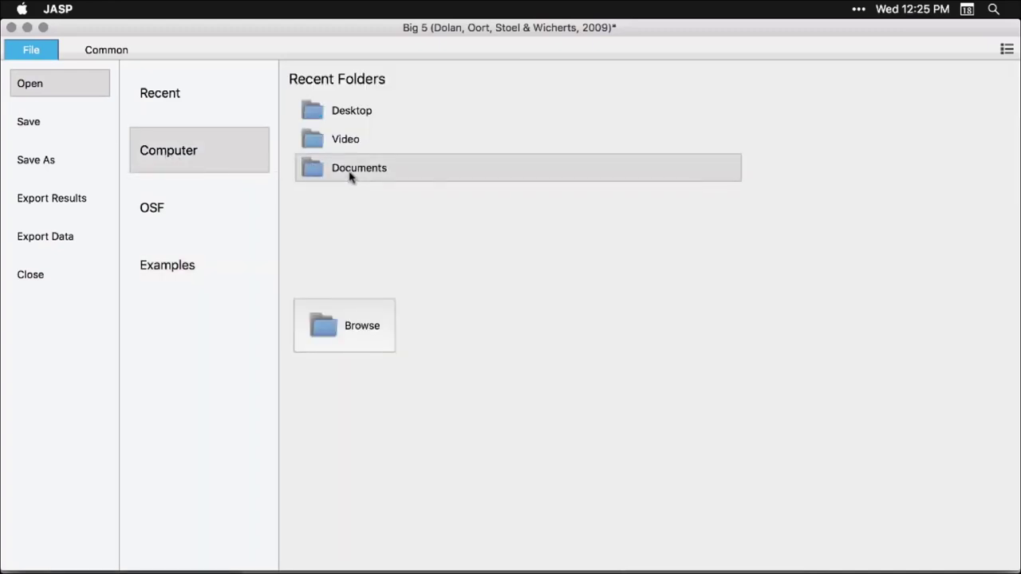
click(335, 109)
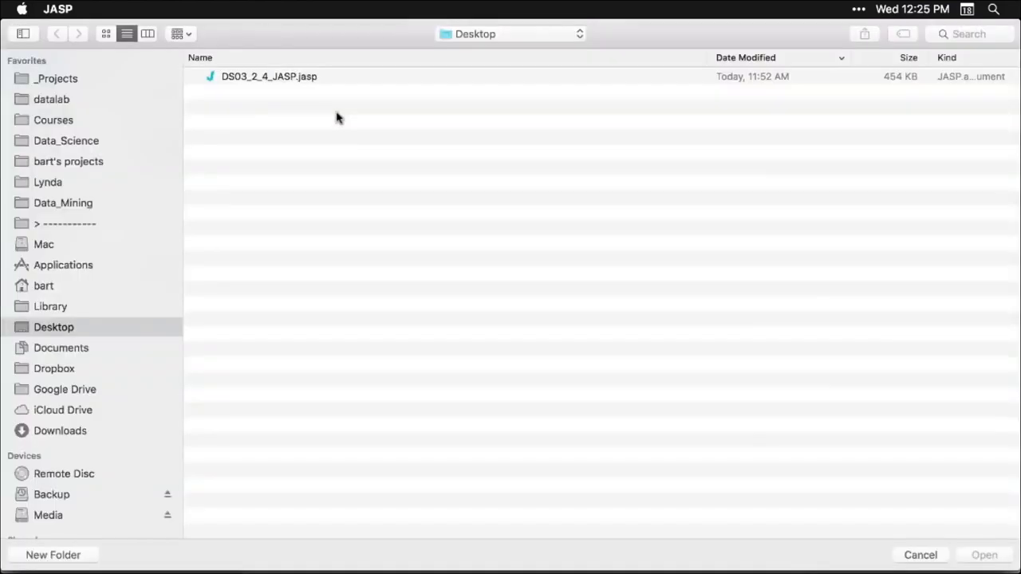
click(287, 79)
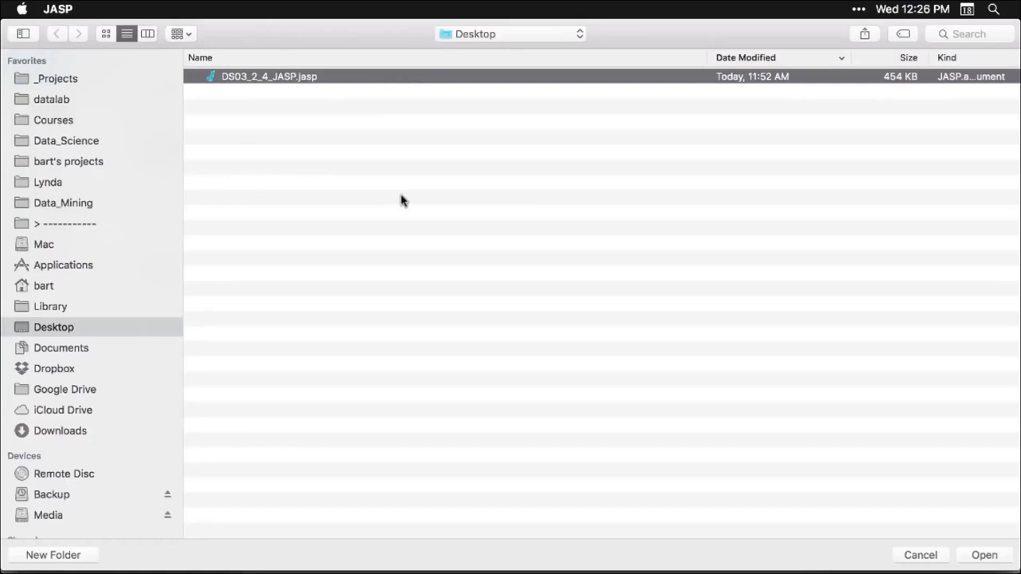
double_click(291, 76)
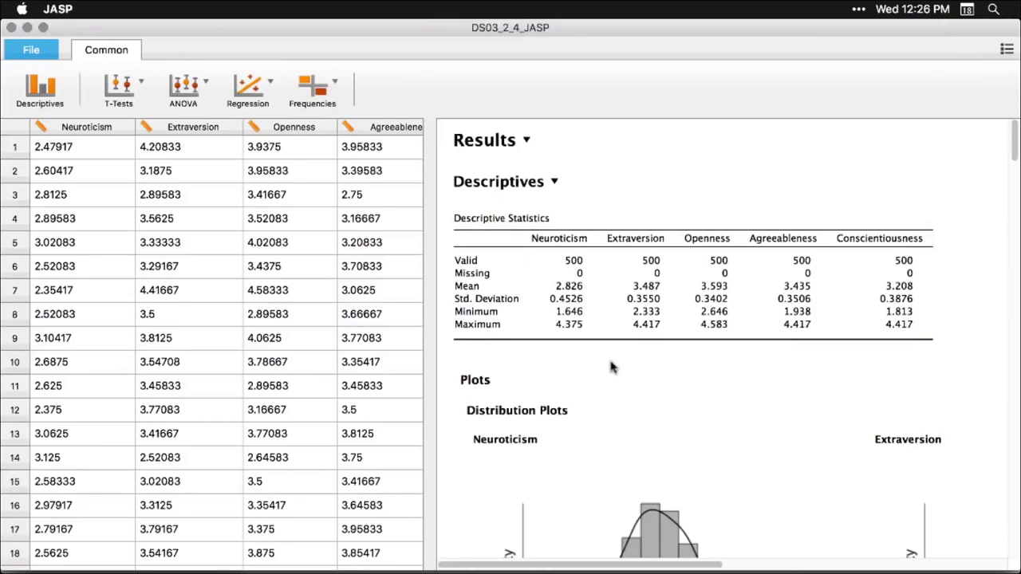
Examine the saved results from the distribution plots through the correlation plot to the Linear Regression tables.
scroll(610, 367, down, 10)
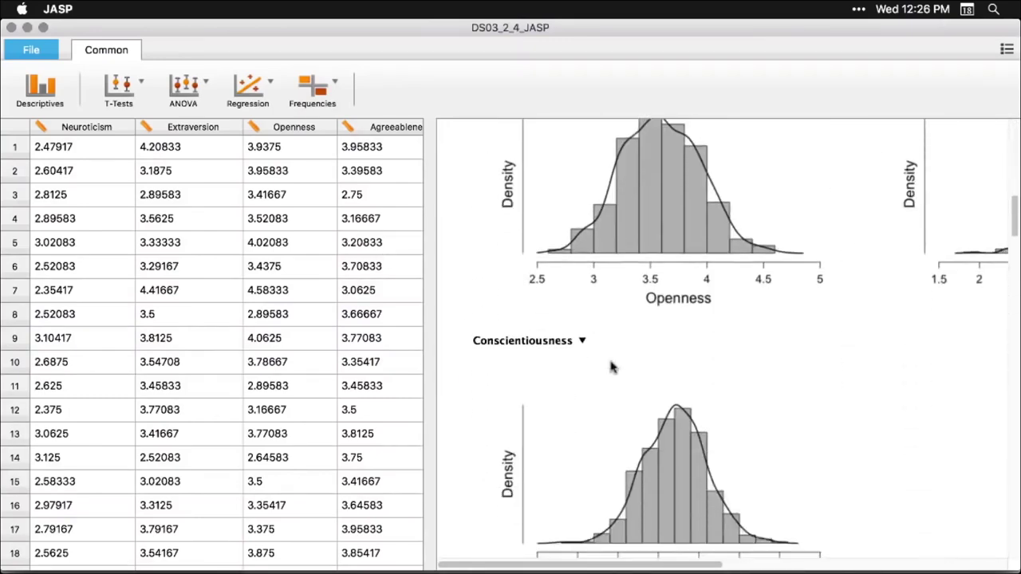
scroll(610, 367, down, 10)
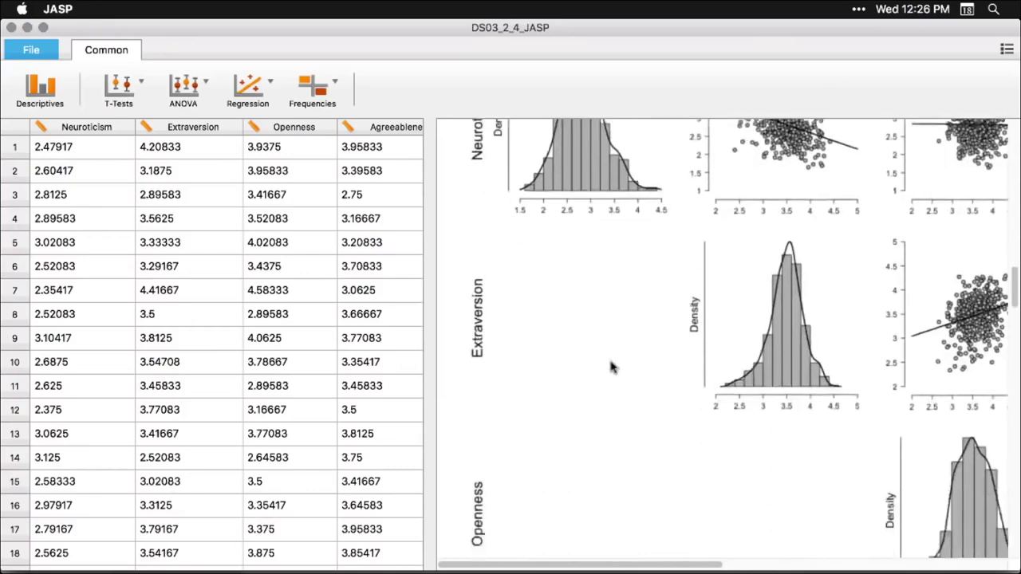
scroll(610, 367, down, 2)
scroll(610, 367, up, 5)
scroll(610, 367, right, 5)
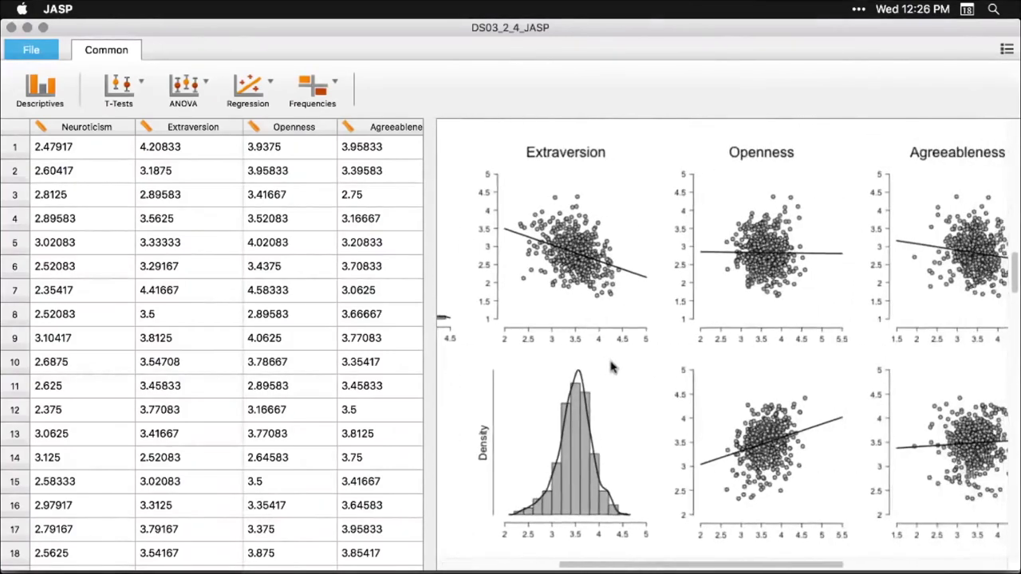
scroll(610, 367, right, 2)
scroll(610, 367, down, 10)
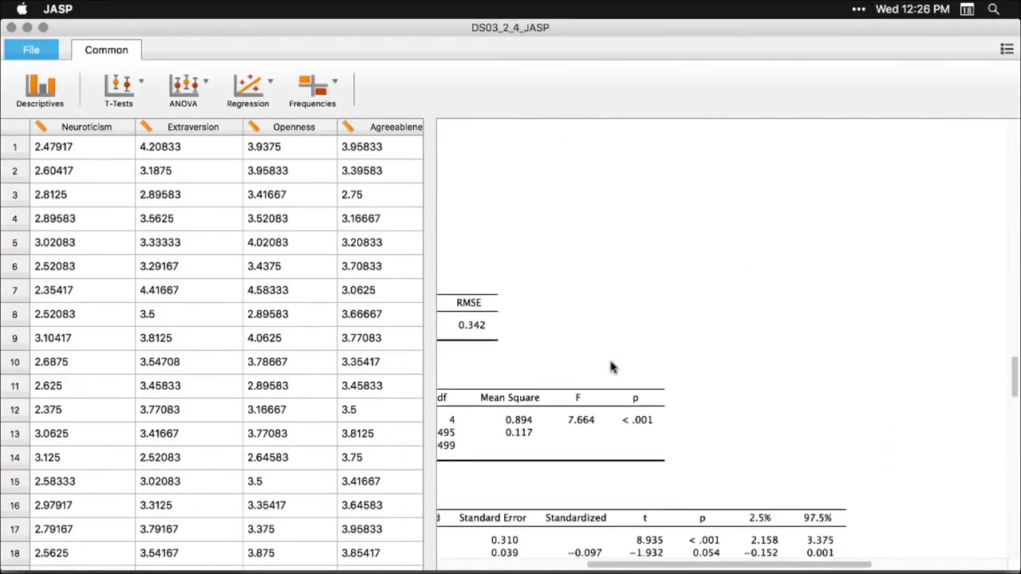
scroll(610, 367, left, 4)
scroll(610, 367, down, 1)
scroll(612, 366, down, 3)
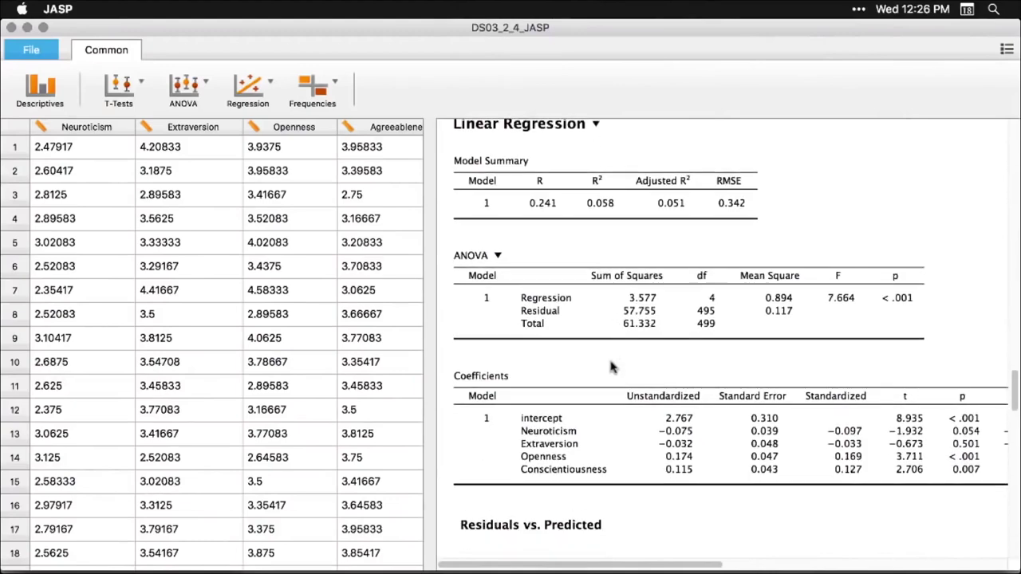
Open the Linear Regression options from the results, inspect the expanded Model and Statistics sections, and close the options.
click(628, 285)
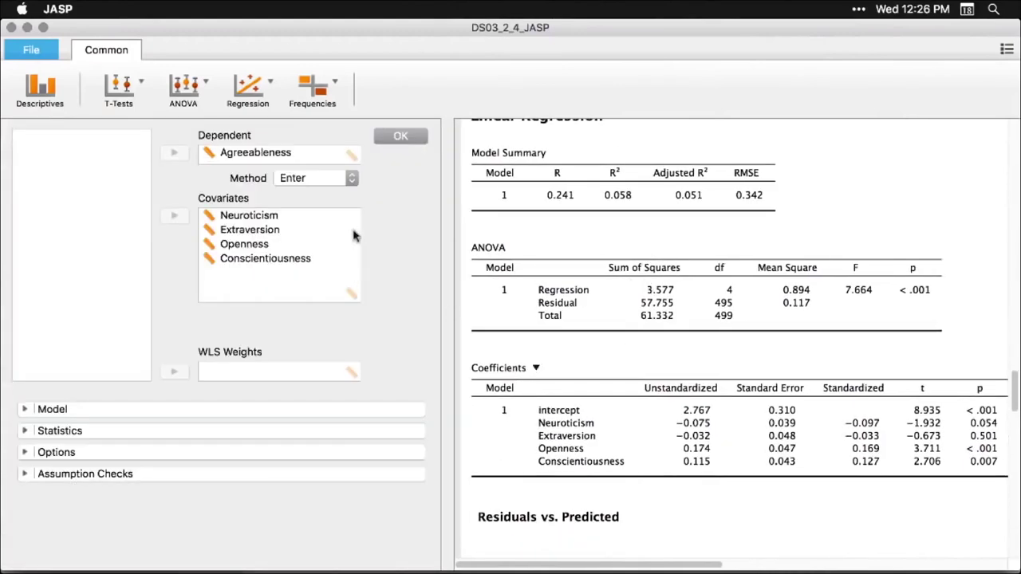
click(25, 408)
scroll(26, 454, down, 3)
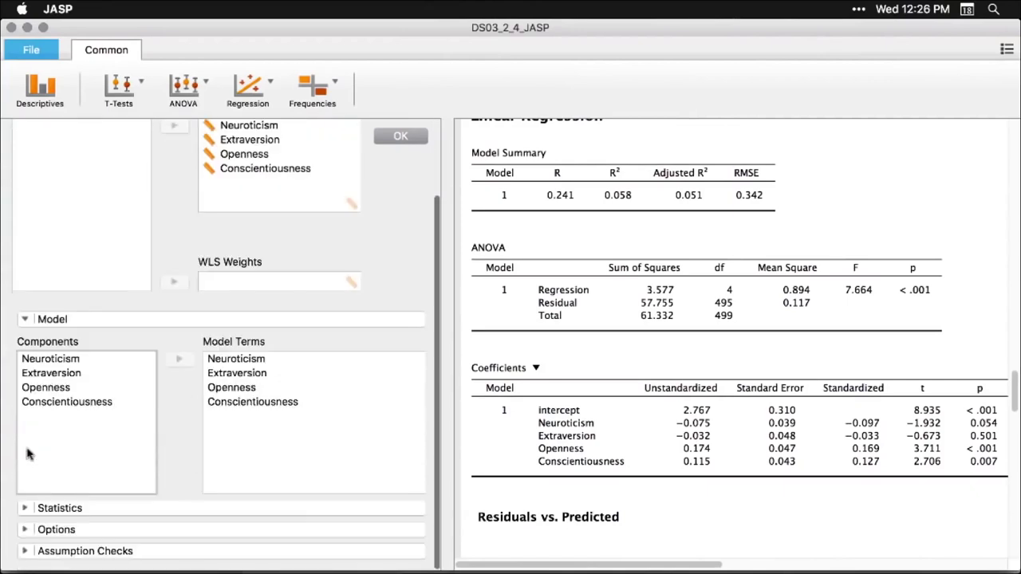
click(25, 511)
scroll(25, 515, down, 5)
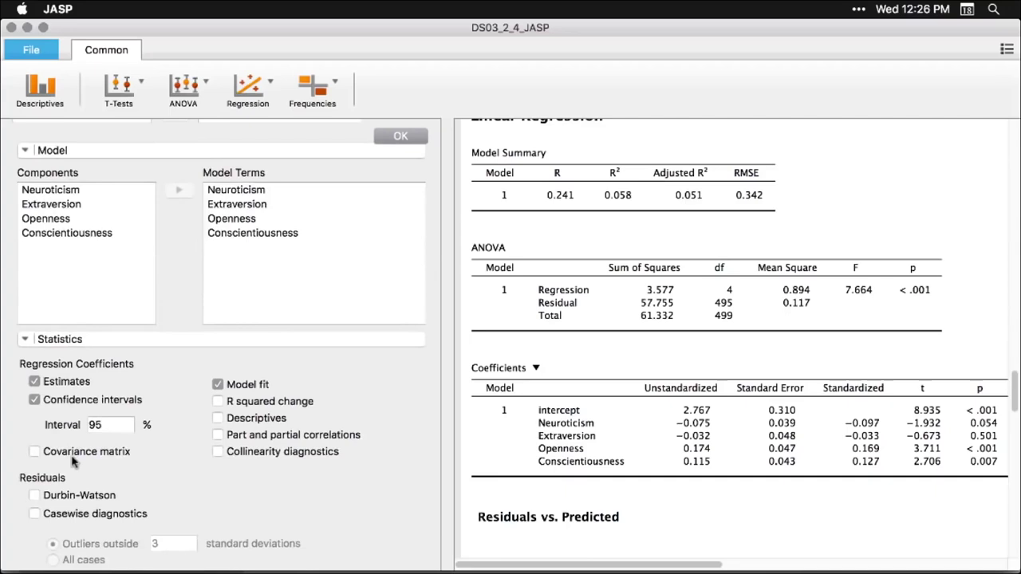
scroll(72, 461, up, 3)
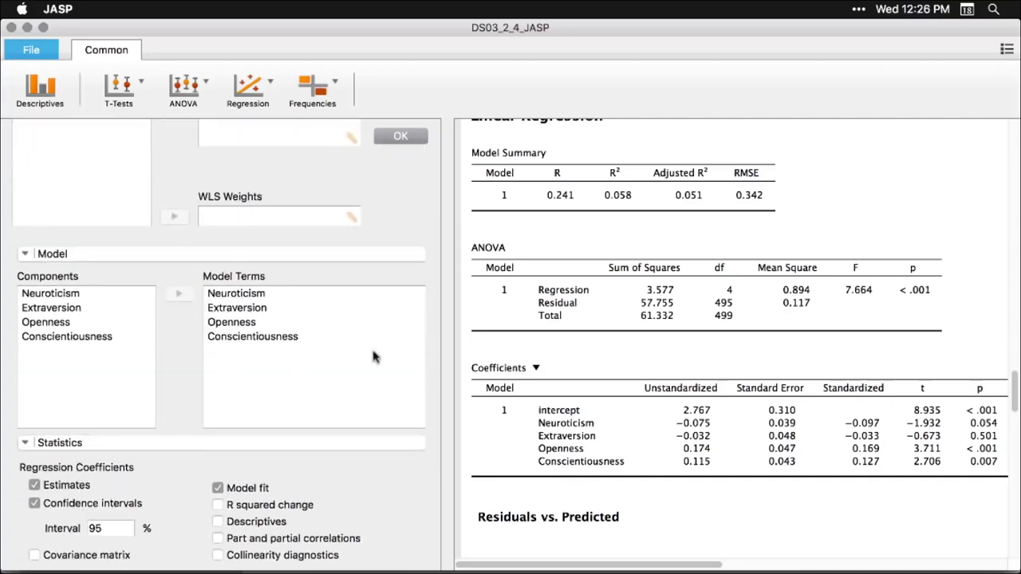
click(937, 186)
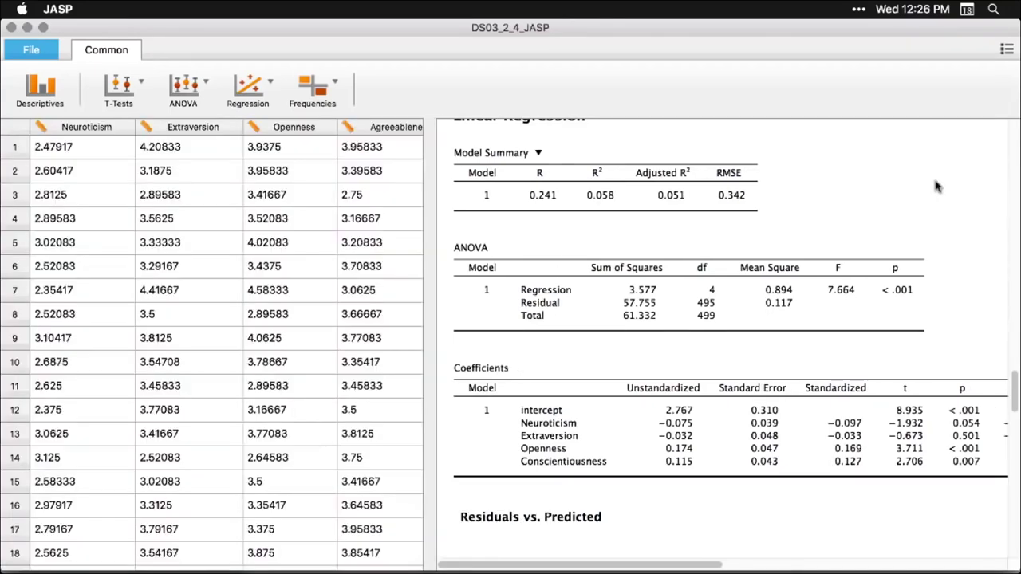
Look back through the results to the Neuroticism and Extraversion distribution plots, and open the file options.
scroll(937, 186, down, 10)
scroll(937, 186, up, 3)
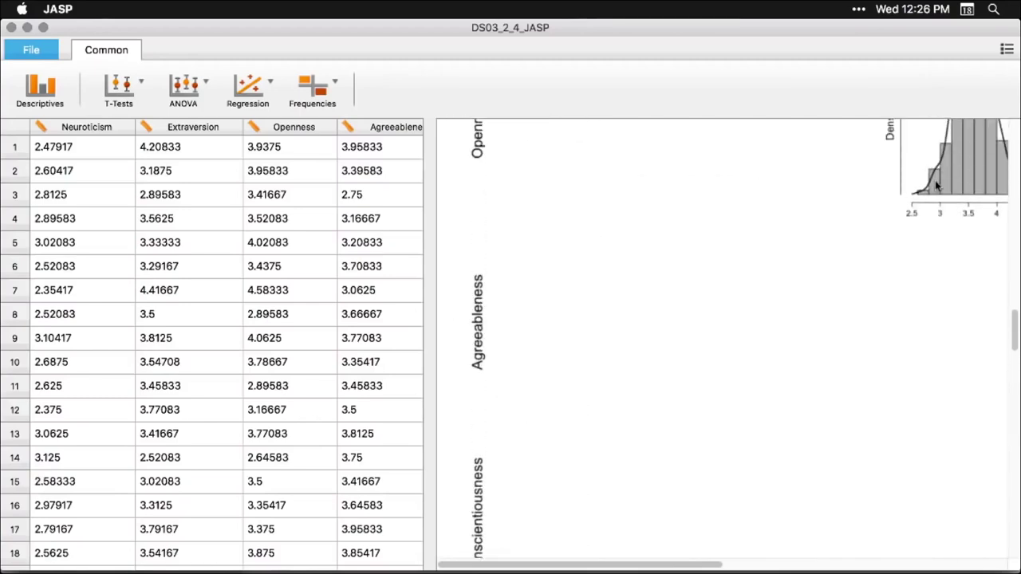
scroll(937, 186, up, 10)
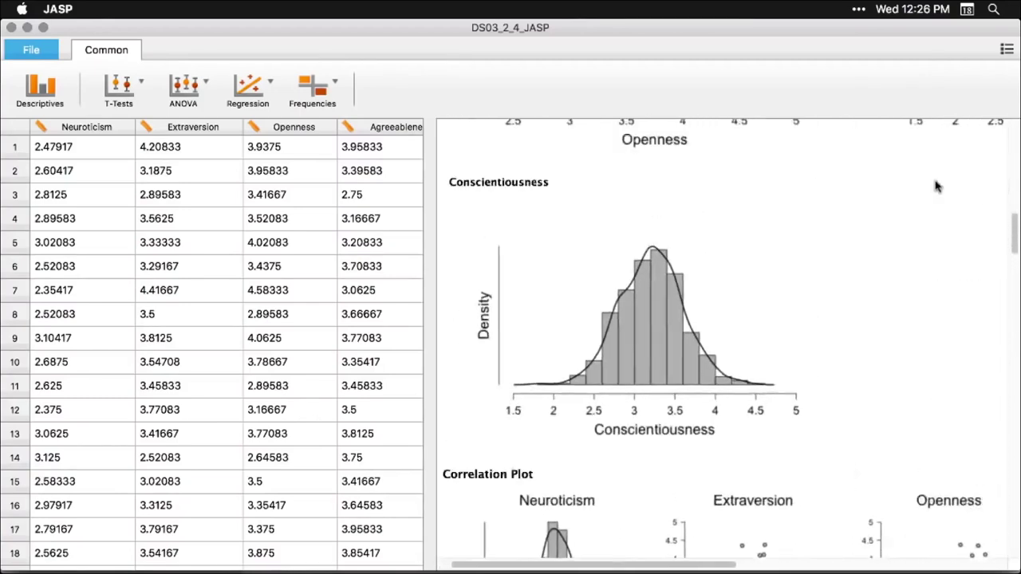
scroll(938, 186, up, 8)
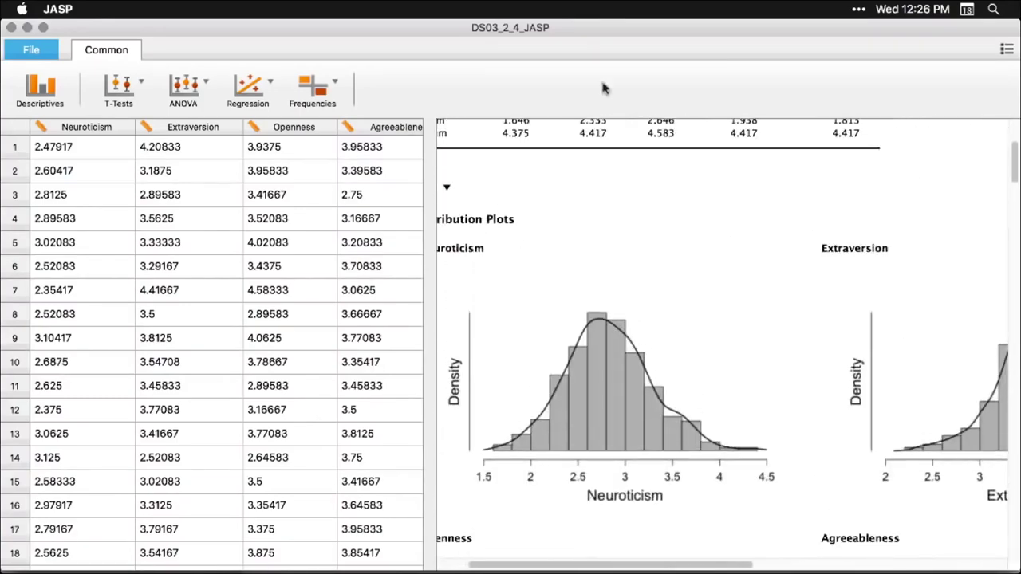
click(26, 54)
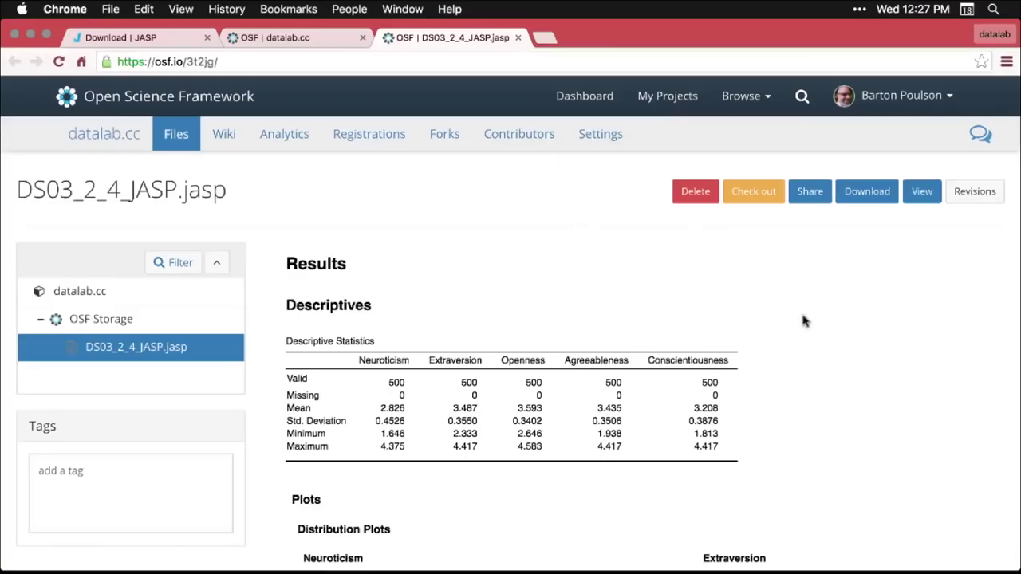
In Chrome, examine the OSF page for DS03_2_4_JASP.jasp, from its web address through the descriptives, distribution plots and correlation plot.
click(396, 64)
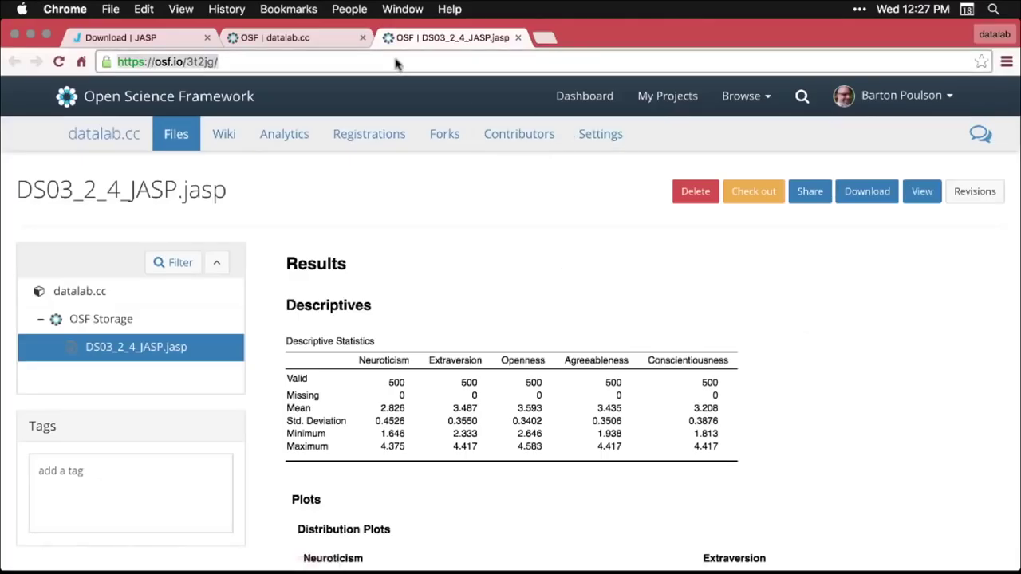
click(869, 339)
scroll(871, 341, down, 2)
scroll(871, 341, down, 3)
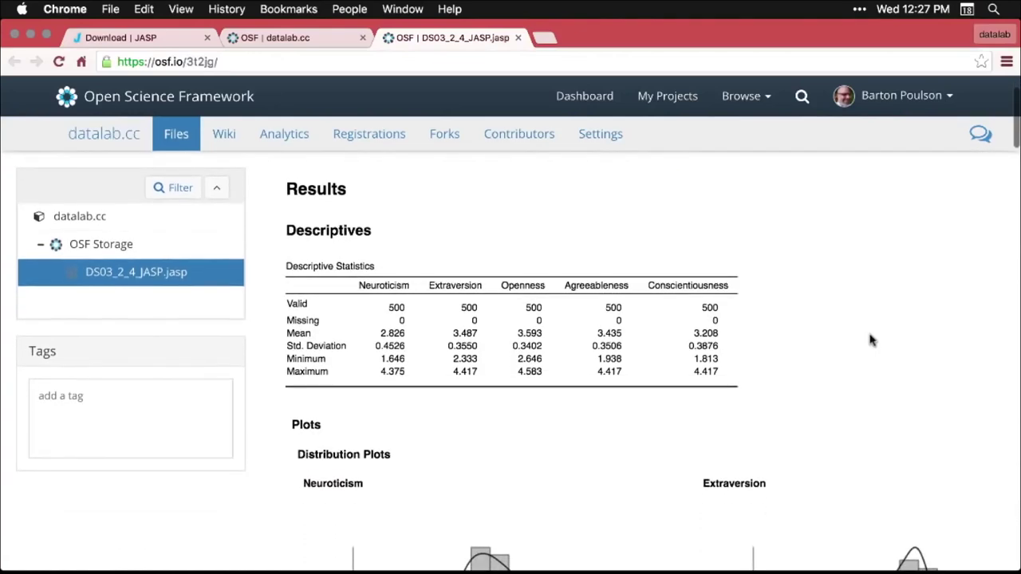
scroll(871, 340, down, 8)
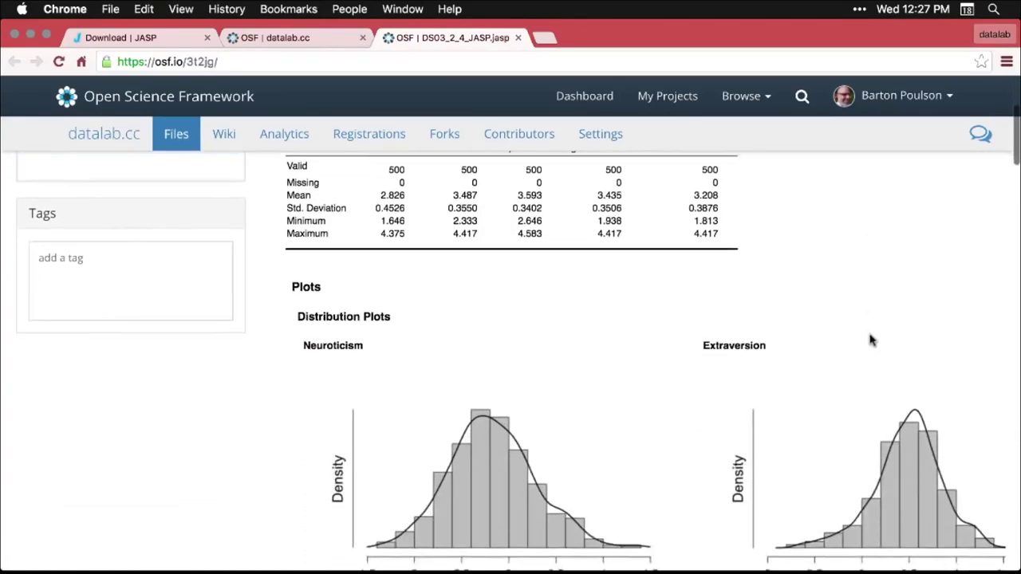
scroll(871, 341, down, 5)
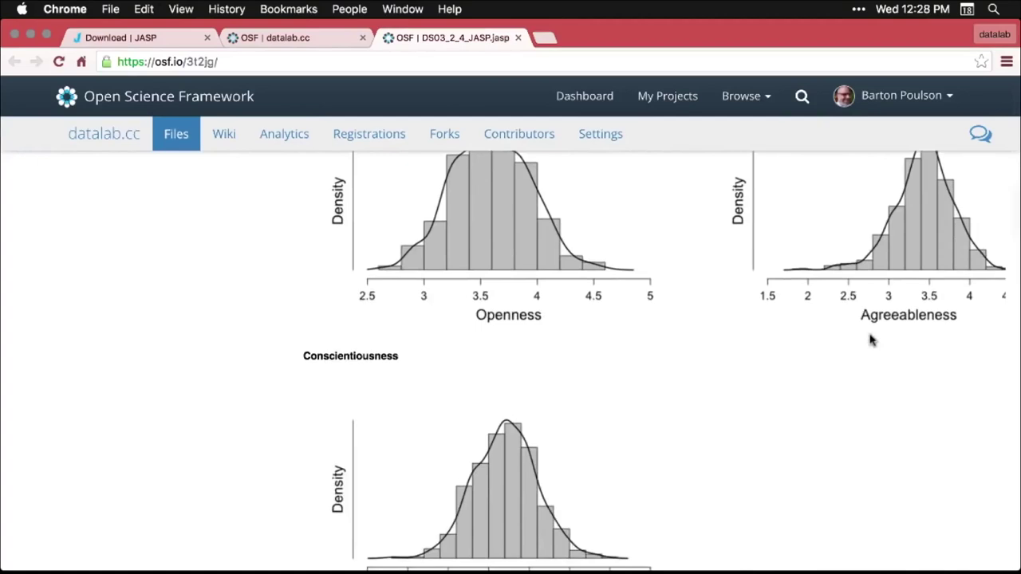
scroll(871, 341, down, 11)
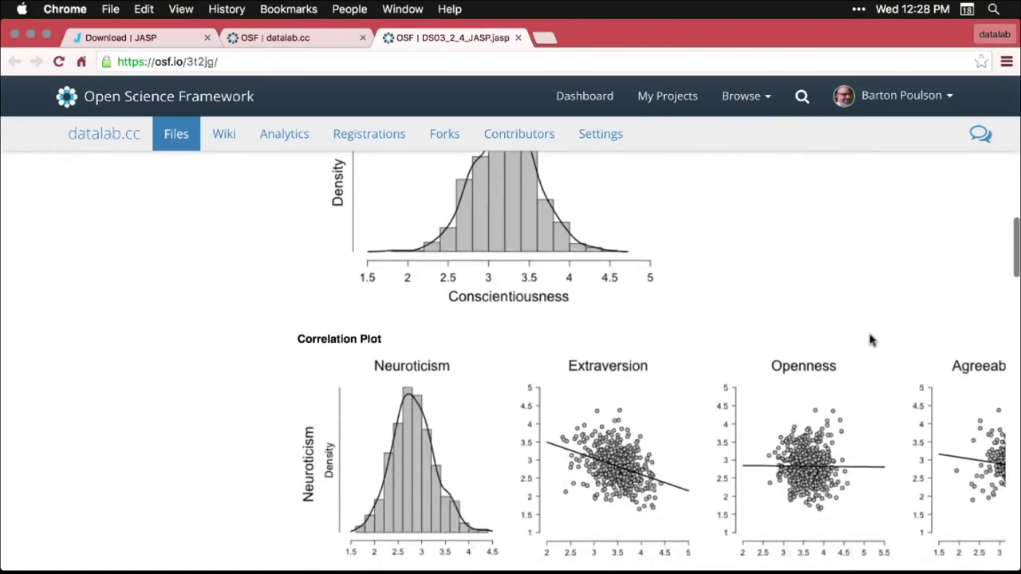
scroll(871, 340, down, 6)
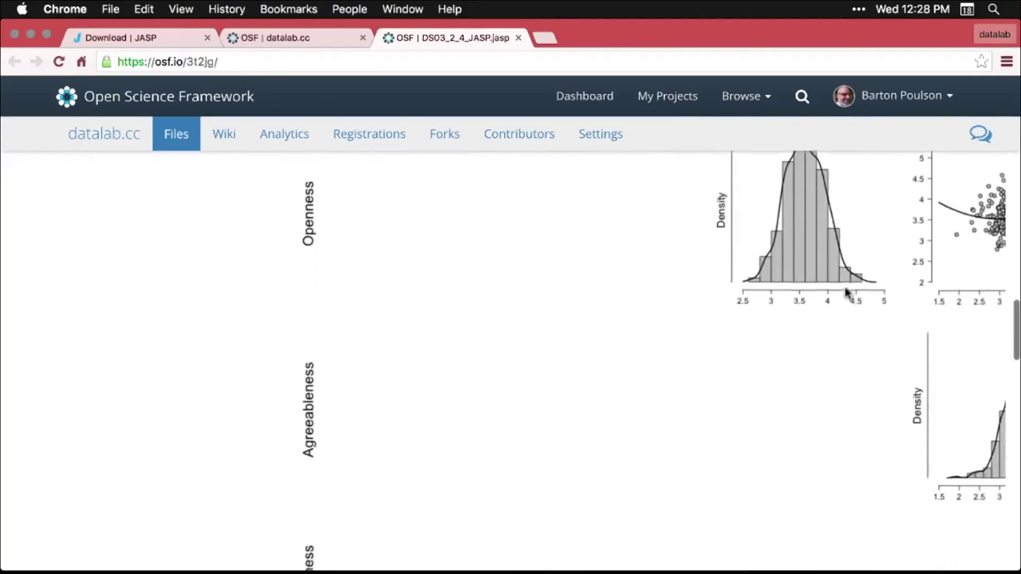
scroll(847, 285, up, 20)
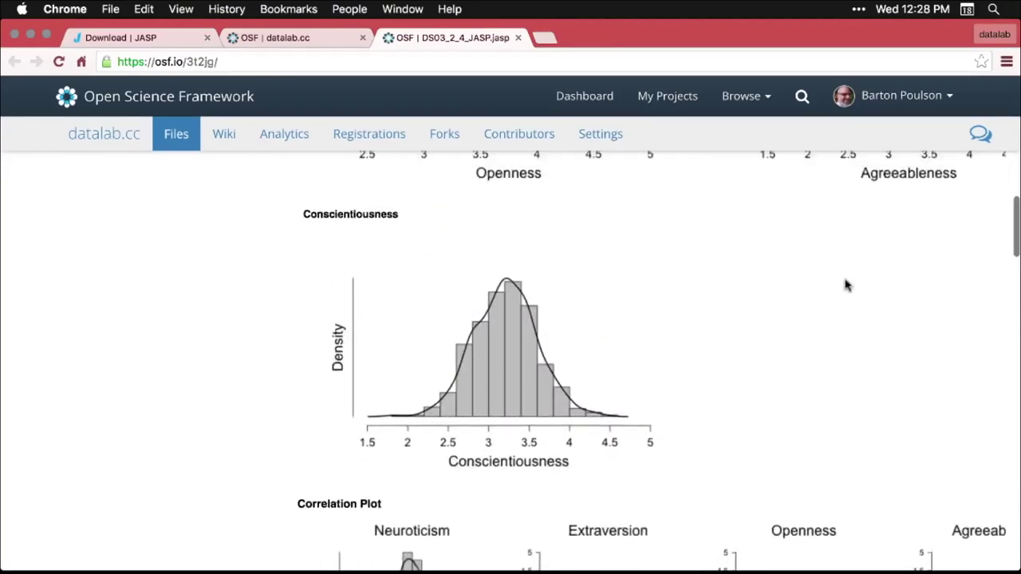
scroll(847, 285, up, 7)
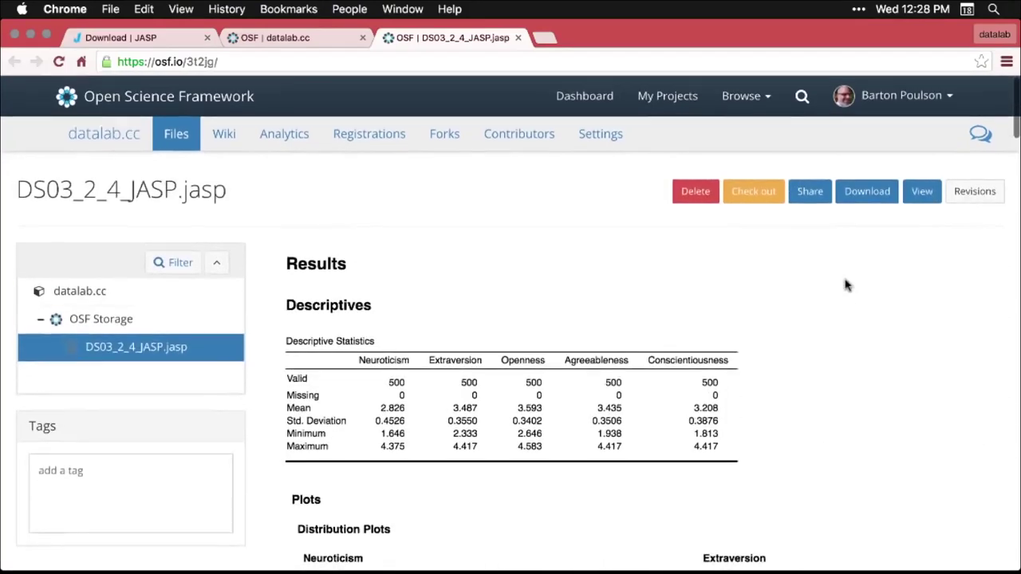